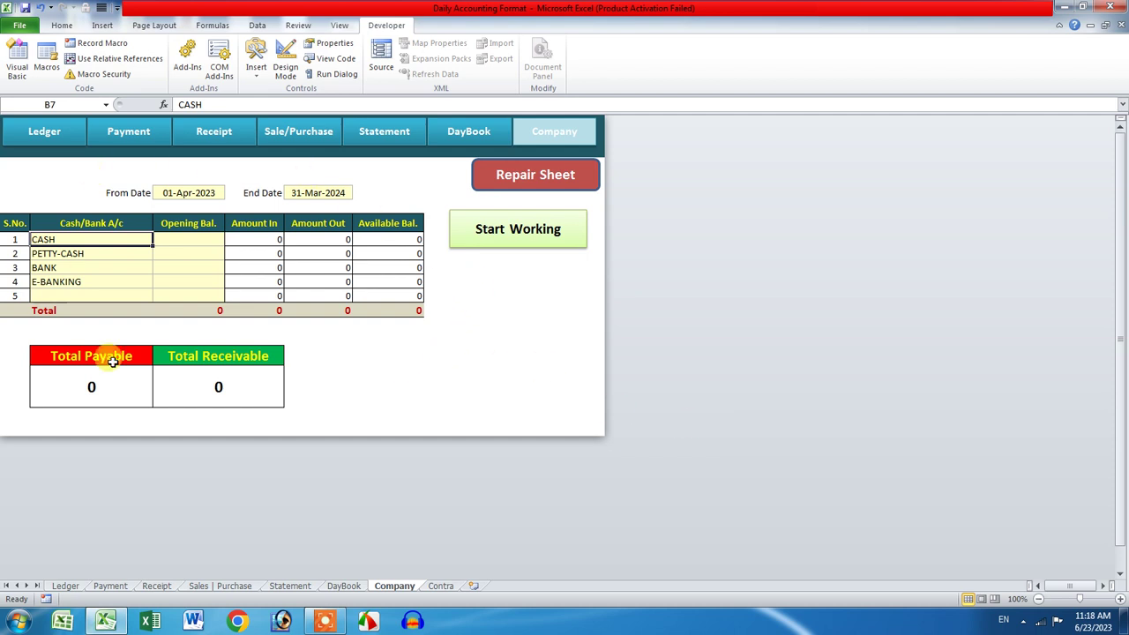
Rename the BANK and E-BANKING accounts to PHONEPE and GPAY.
{"action": "left_click", "coordinate": [116, 253]}
{"action": "left_click", "coordinate": [119, 268]}
{"action": "left_click", "coordinate": [101, 281]}
{"action": "left_click", "coordinate": [93, 239]}
{"action": "left_click", "coordinate": [92, 255]}
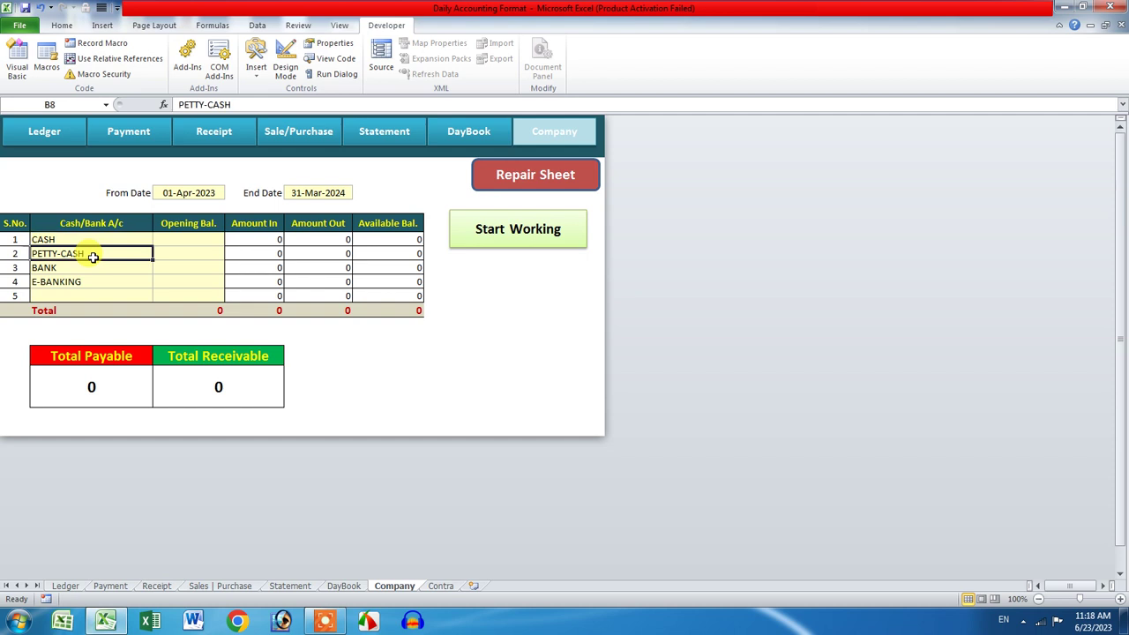
{"action": "left_click", "coordinate": [91, 268]}
{"action": "left_click", "coordinate": [91, 281]}
{"action": "left_click", "coordinate": [85, 267]}
{"action": "type", "text": "PHONEPE"}
{"action": "key", "text": "Return"}
{"action": "type", "text": "GPAY"}
{"action": "key", "text": "Return"}
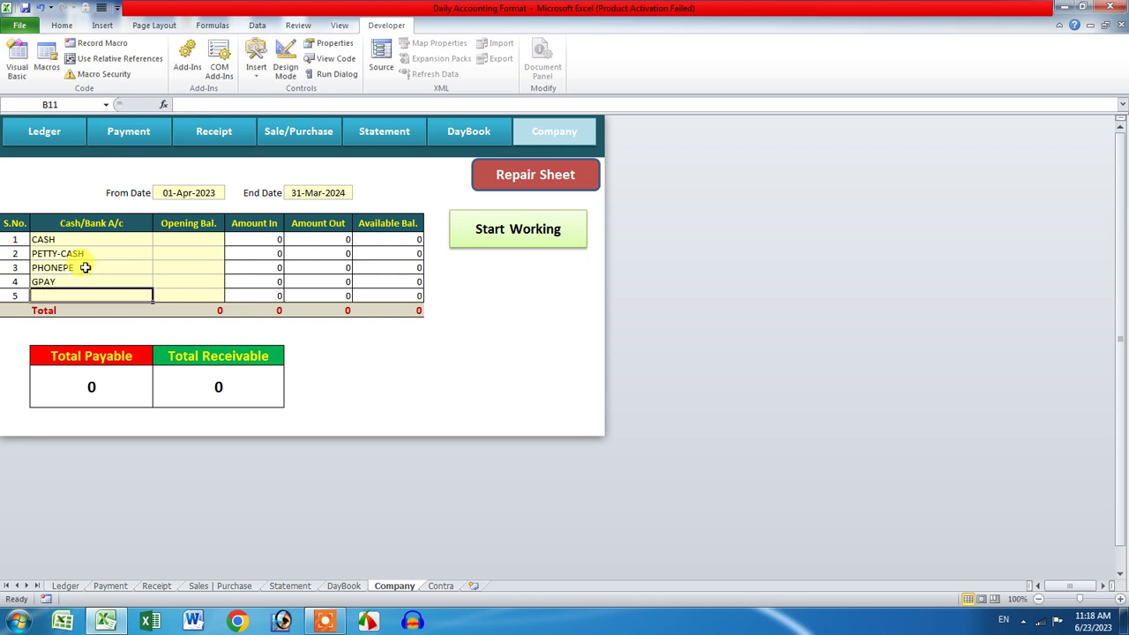
Add PAYTM as the fifth cash/bank account name.
{"action": "left_click_drag", "start_coordinate": [71, 240], "coordinate": [71, 281]}
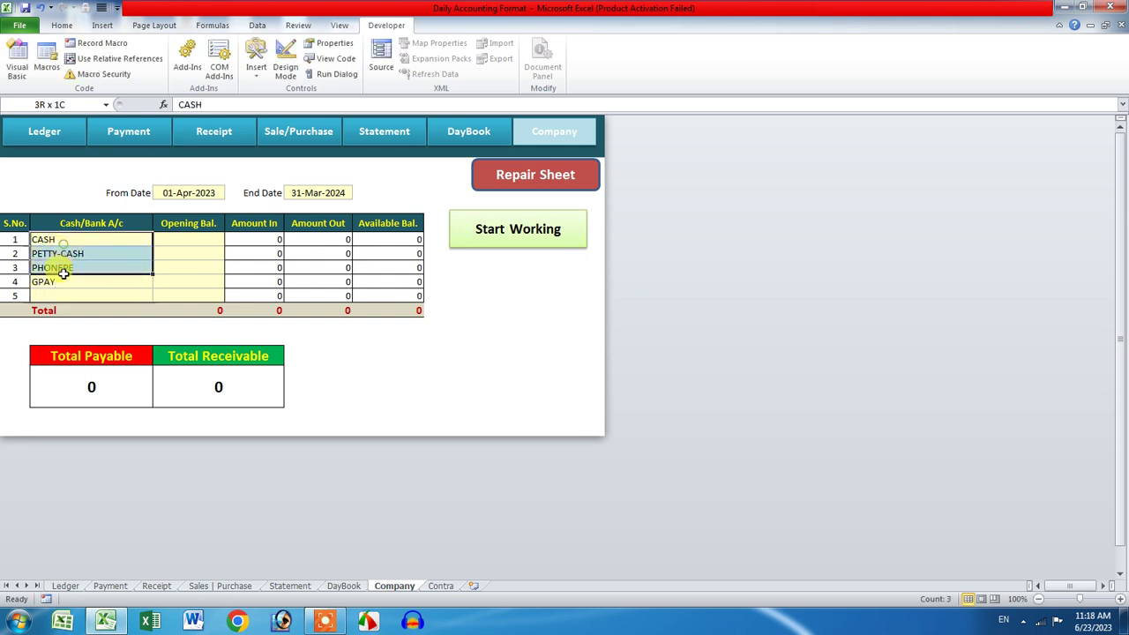
{"action": "left_click", "coordinate": [74, 295]}
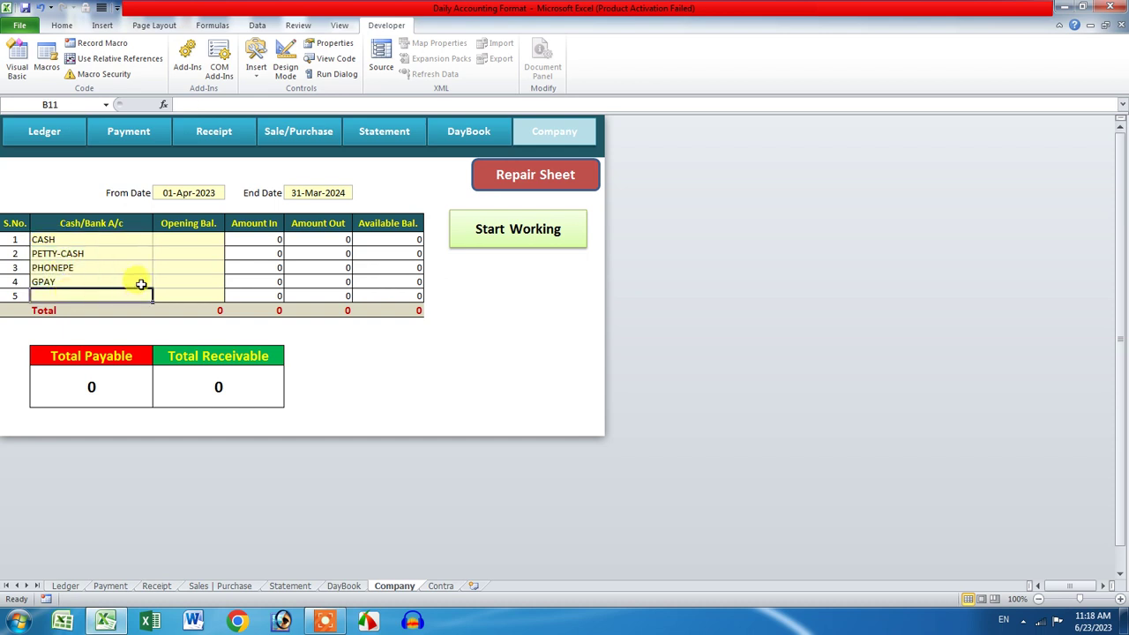
{"action": "type", "text": "PAYTM"}
{"action": "key", "text": "Return"}
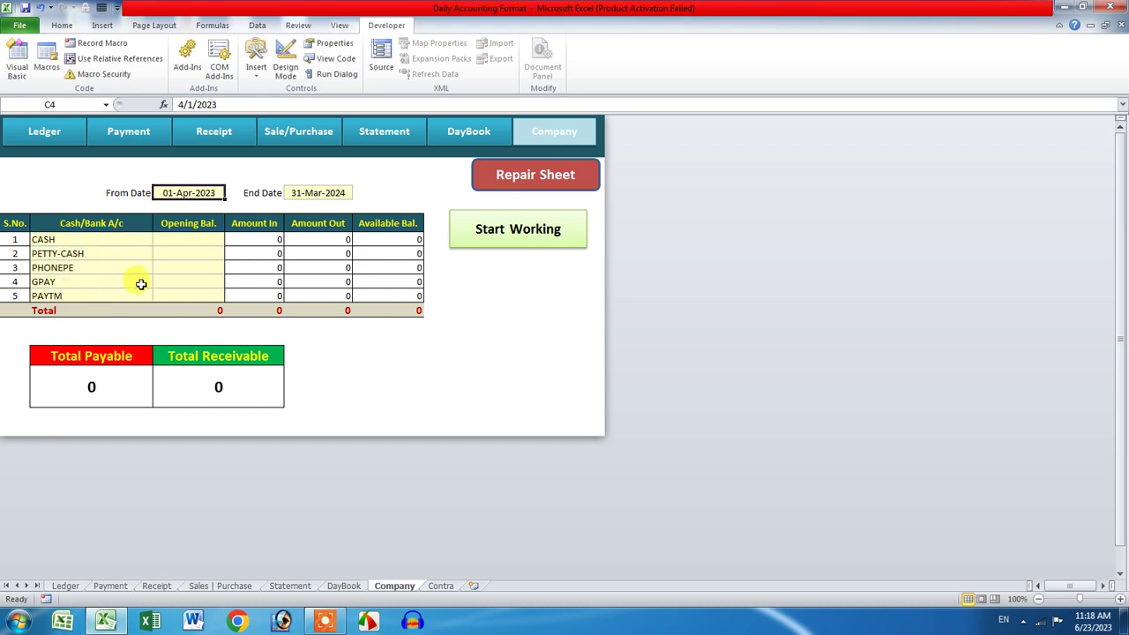
Check the period's From and End dates and return to the CASH opening balance cell.
{"action": "left_click", "coordinate": [201, 236]}
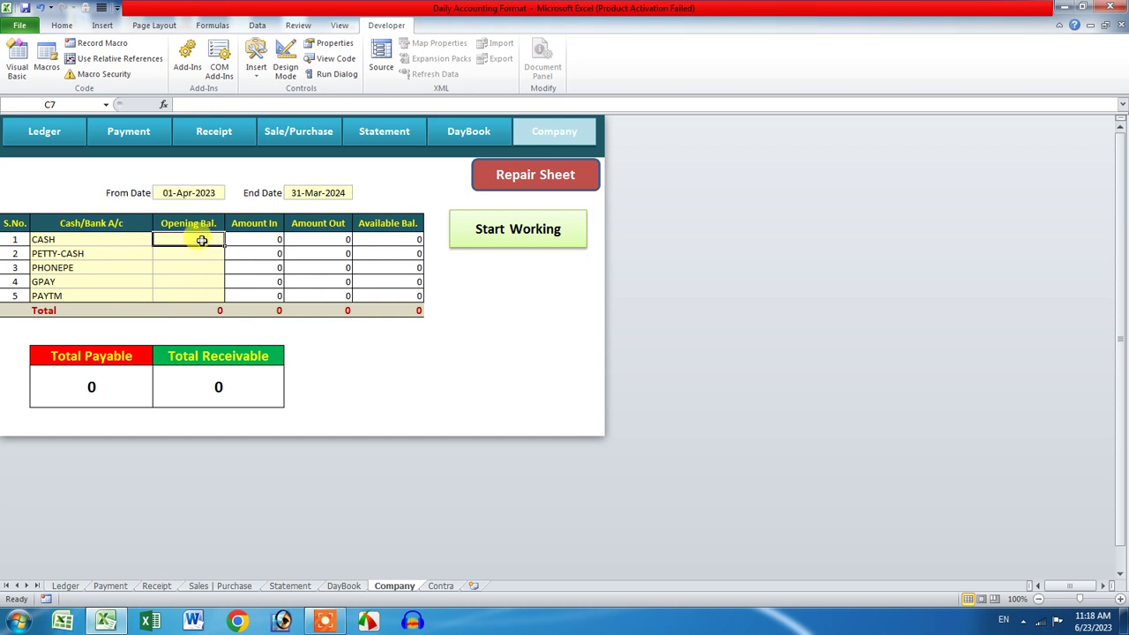
{"action": "left_click", "coordinate": [185, 195]}
{"action": "left_click", "coordinate": [302, 192]}
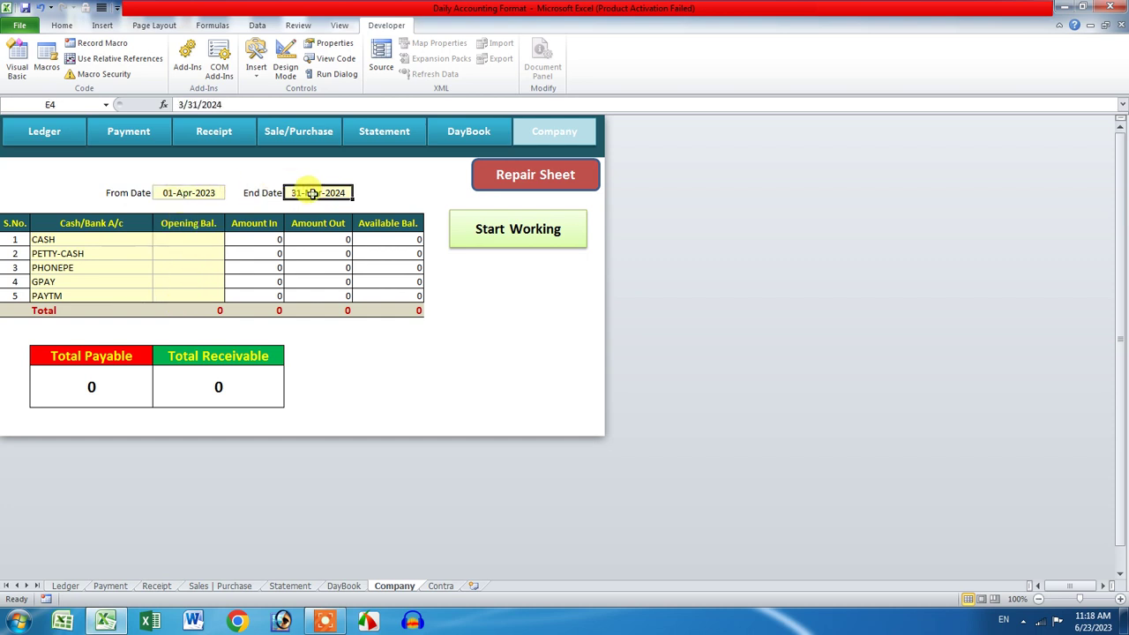
{"action": "left_click", "coordinate": [191, 239]}
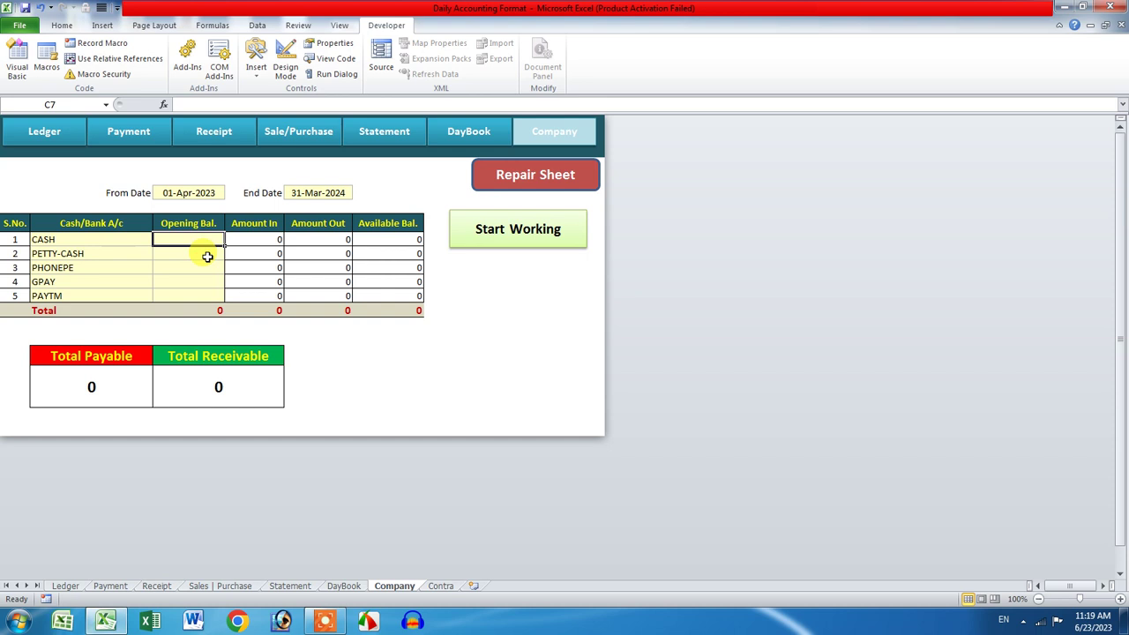
Enter 100000 as the CASH account's opening balance.
{"action": "type", "text": "10000"}
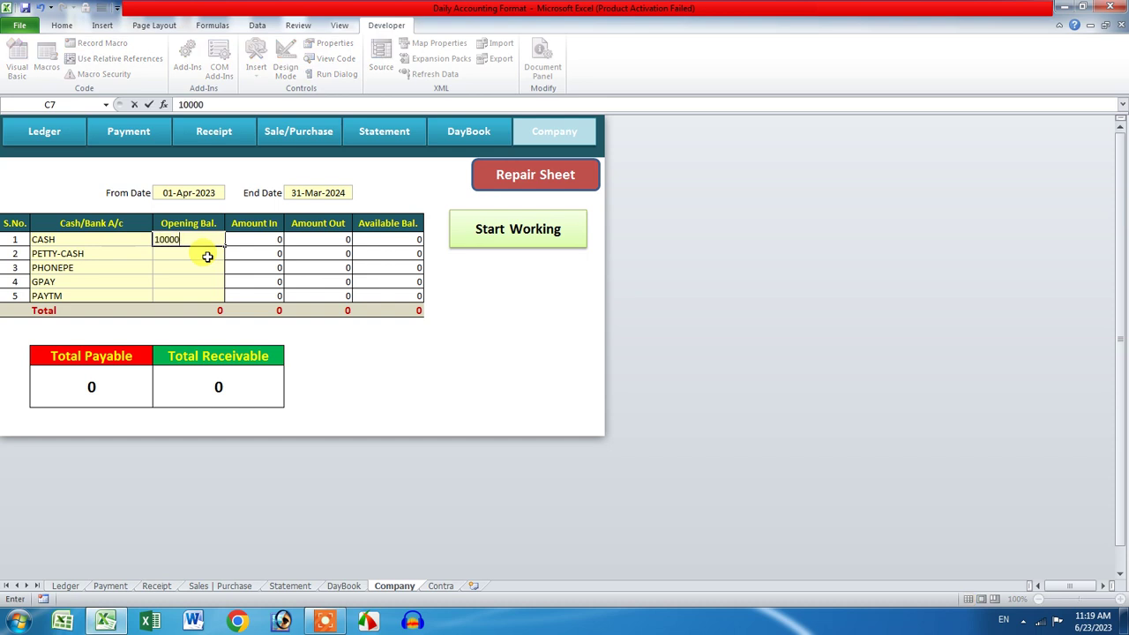
{"action": "type", "text": "0"}
{"action": "key", "text": "Return"}
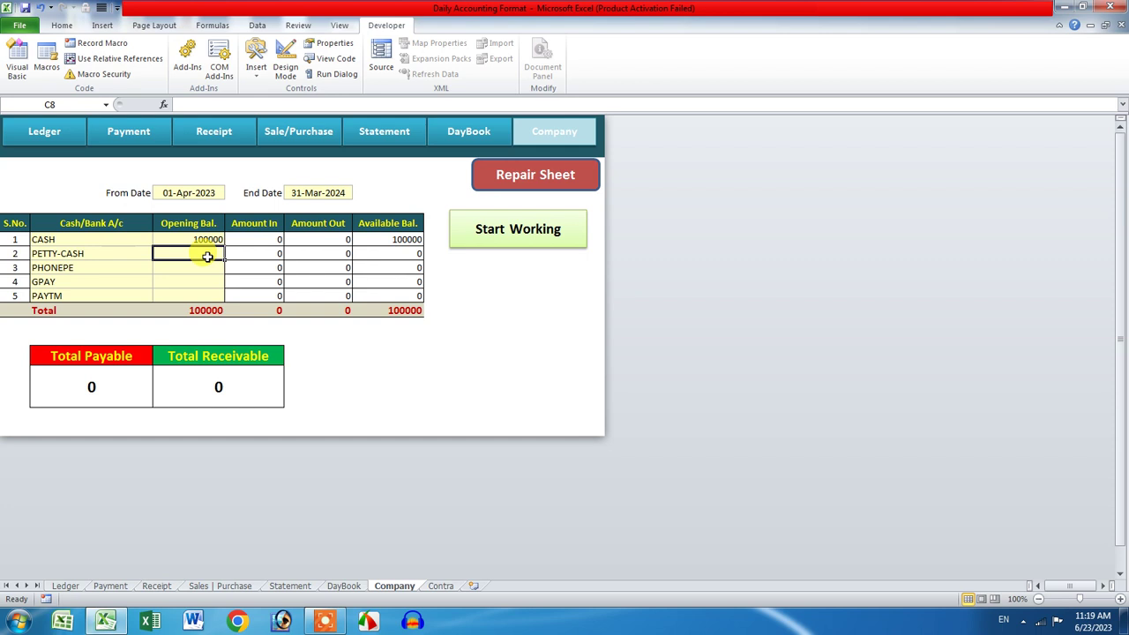
{"action": "left_click", "coordinate": [204, 239]}
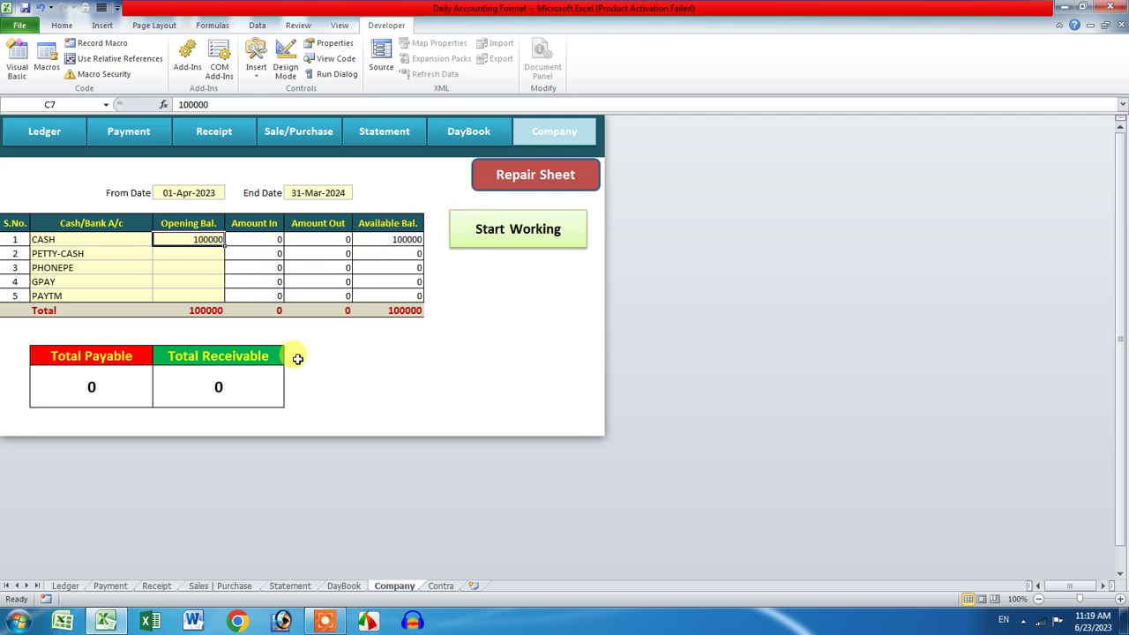
Check the Ledger and Statement sheets, then return to the Company sheet.
{"action": "left_click", "coordinate": [56, 138]}
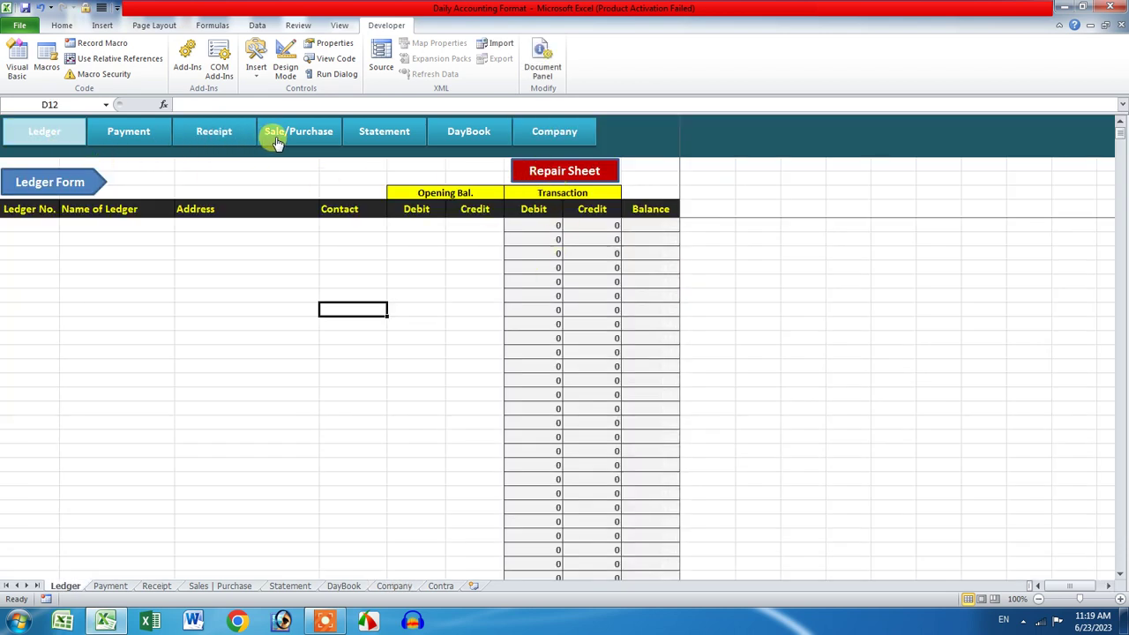
{"action": "left_click", "coordinate": [361, 134]}
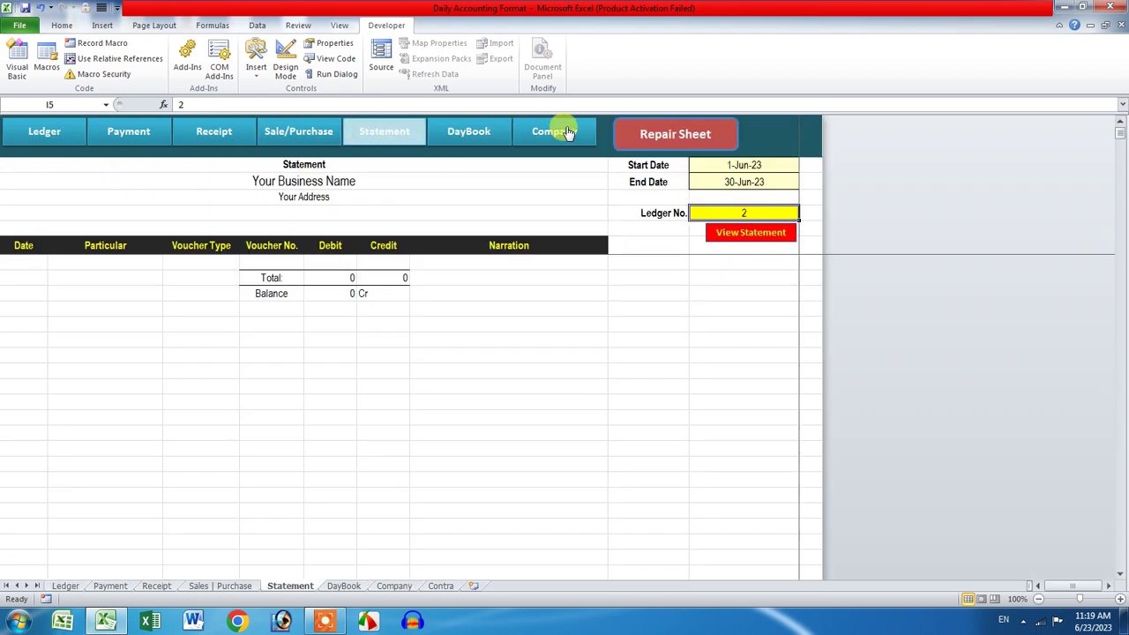
{"action": "left_click", "coordinate": [494, 133]}
{"action": "left_click", "coordinate": [544, 149]}
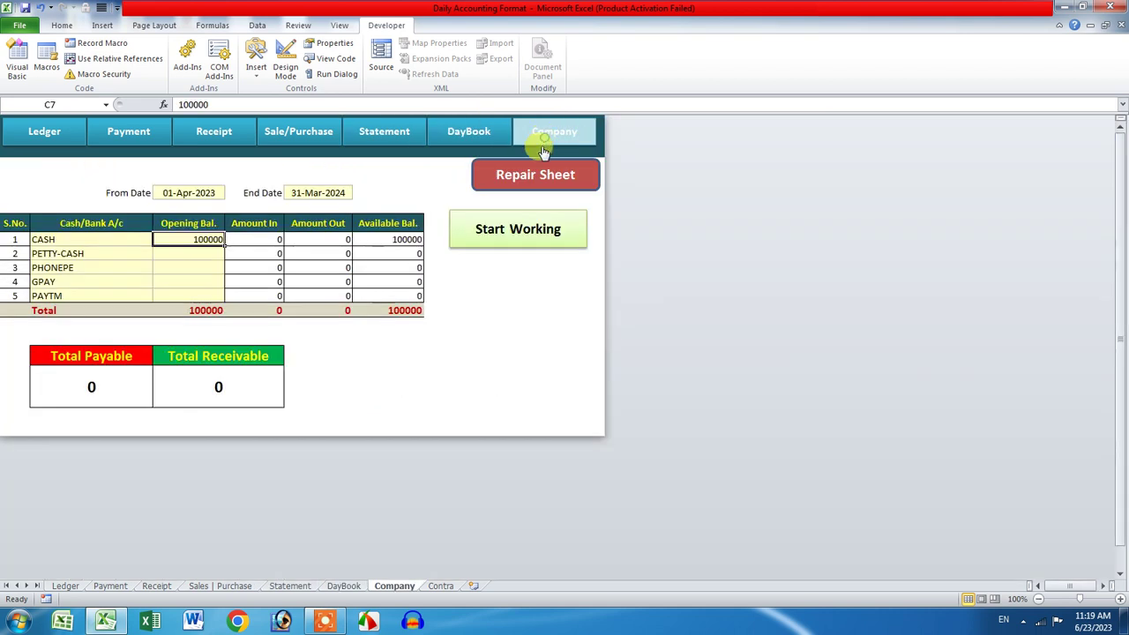
Launch Daily Accounting Software Ver 4.0 and review balances from CASH to PAYTM plus payable and receivable.
{"action": "left_click", "coordinate": [508, 241]}
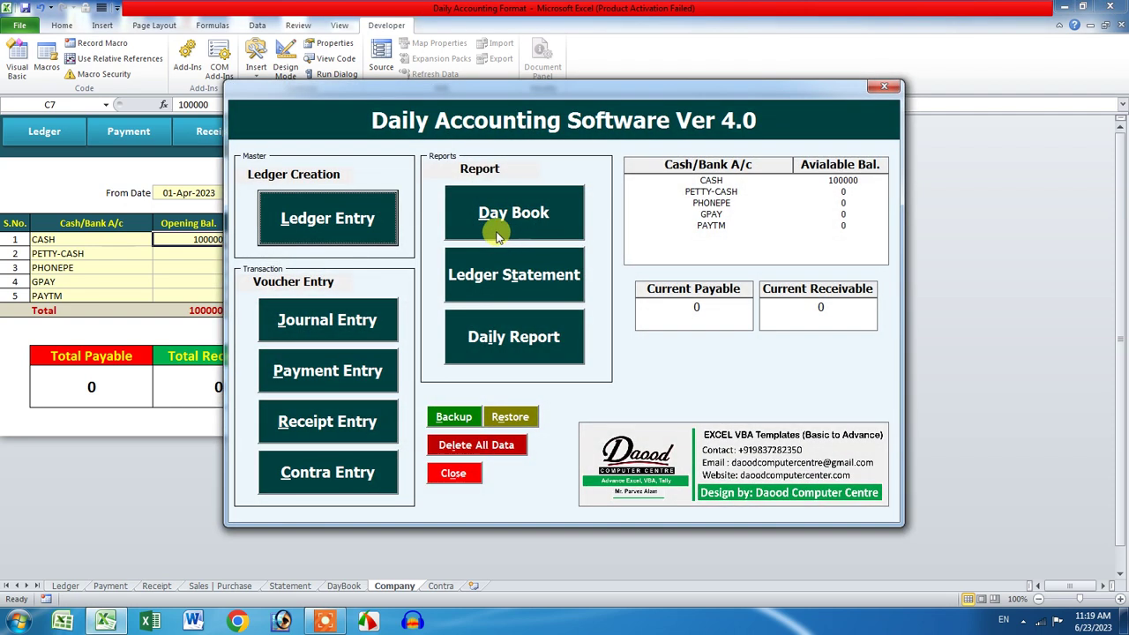
{"action": "left_click", "coordinate": [722, 181]}
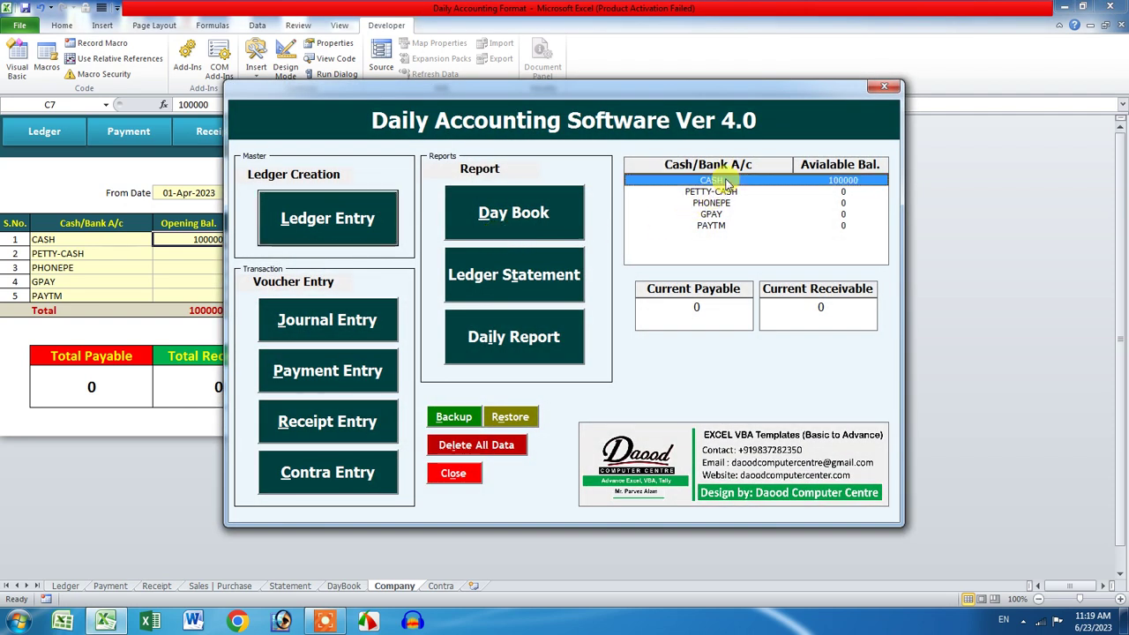
{"action": "left_click", "coordinate": [729, 192]}
{"action": "left_click", "coordinate": [729, 203]}
{"action": "left_click", "coordinate": [729, 214]}
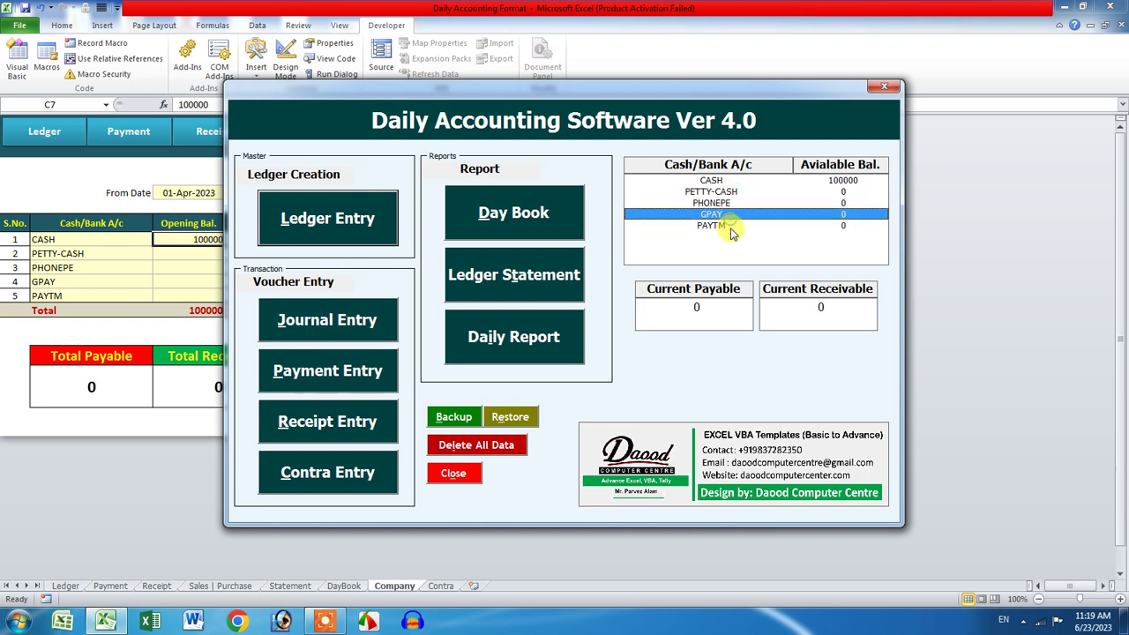
{"action": "left_click", "coordinate": [731, 225]}
{"action": "double_click", "coordinate": [701, 307]}
{"action": "double_click", "coordinate": [853, 309]}
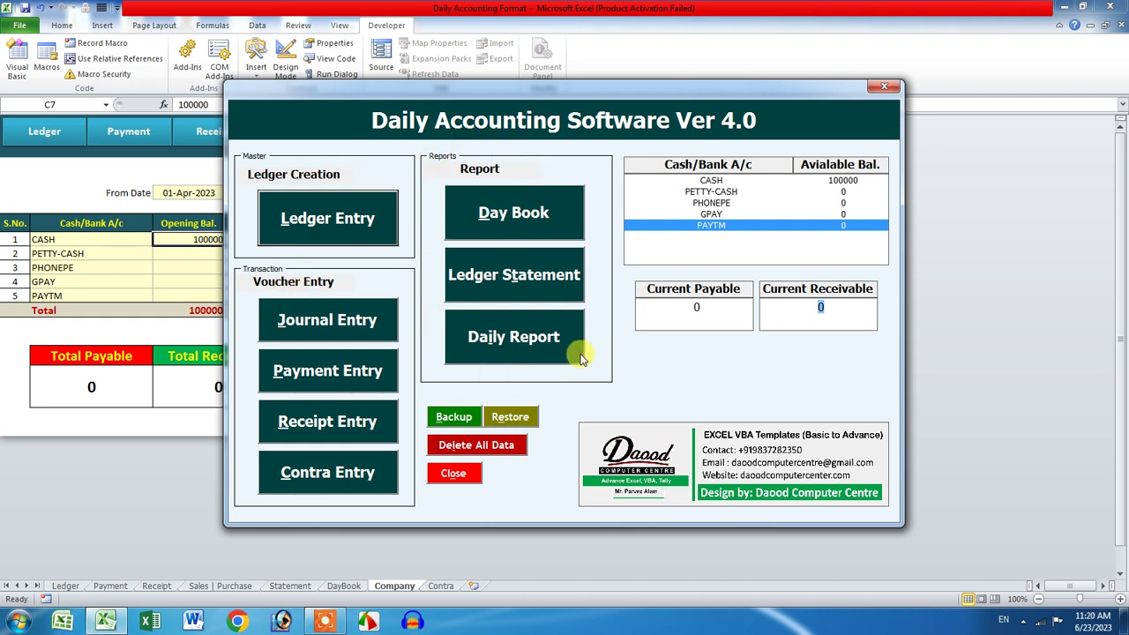
Create a ledger with the first party's name, address and contact, opening with a 5000 debit.
{"action": "left_click", "coordinate": [351, 221]}
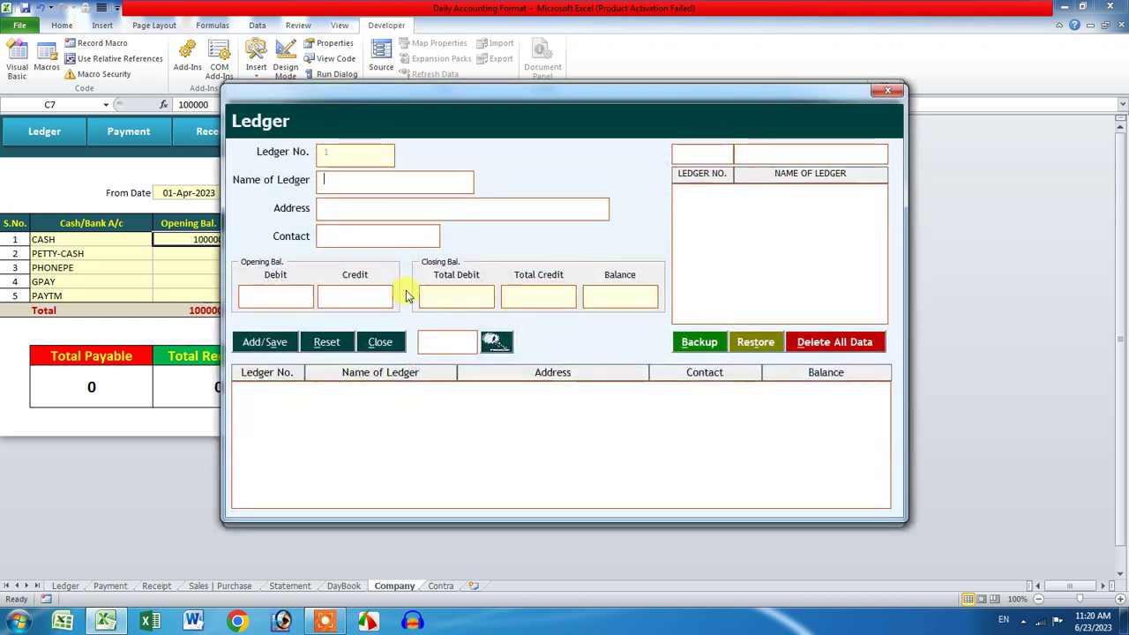
{"action": "key", "text": "Tab"}
{"action": "type", "text": "Kalagarh"}
{"action": "key", "text": "Tab"}
{"action": "type", "text": "837282350"}
{"action": "left_click", "coordinate": [287, 296]}
{"action": "type", "text": "5000"}
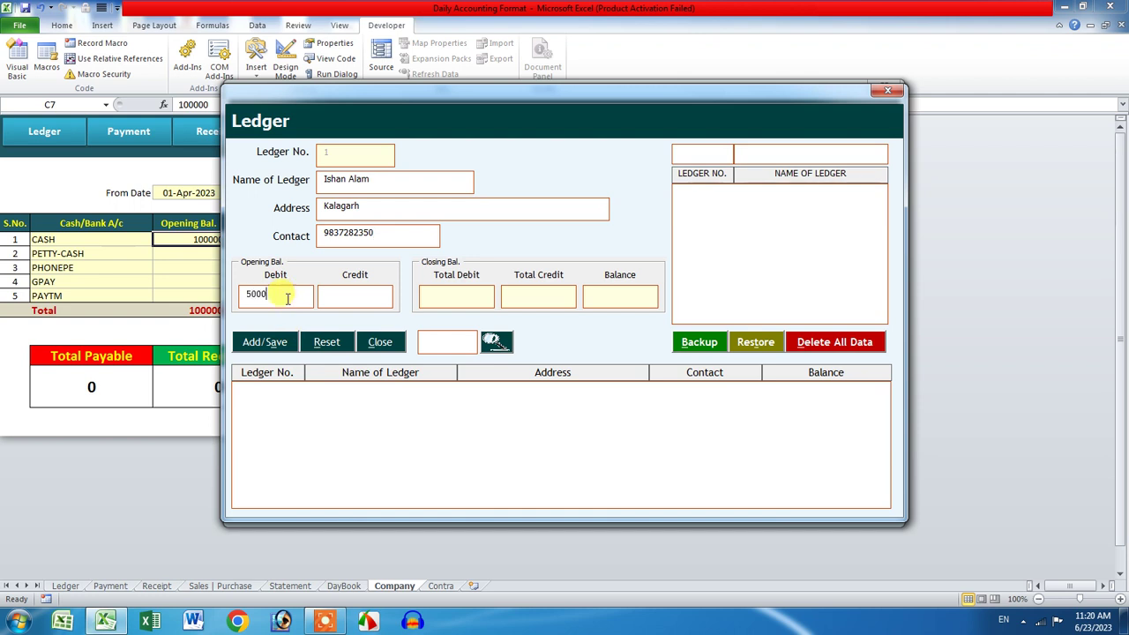
{"action": "left_click_drag", "start_coordinate": [284, 296], "coordinate": [222, 309]}
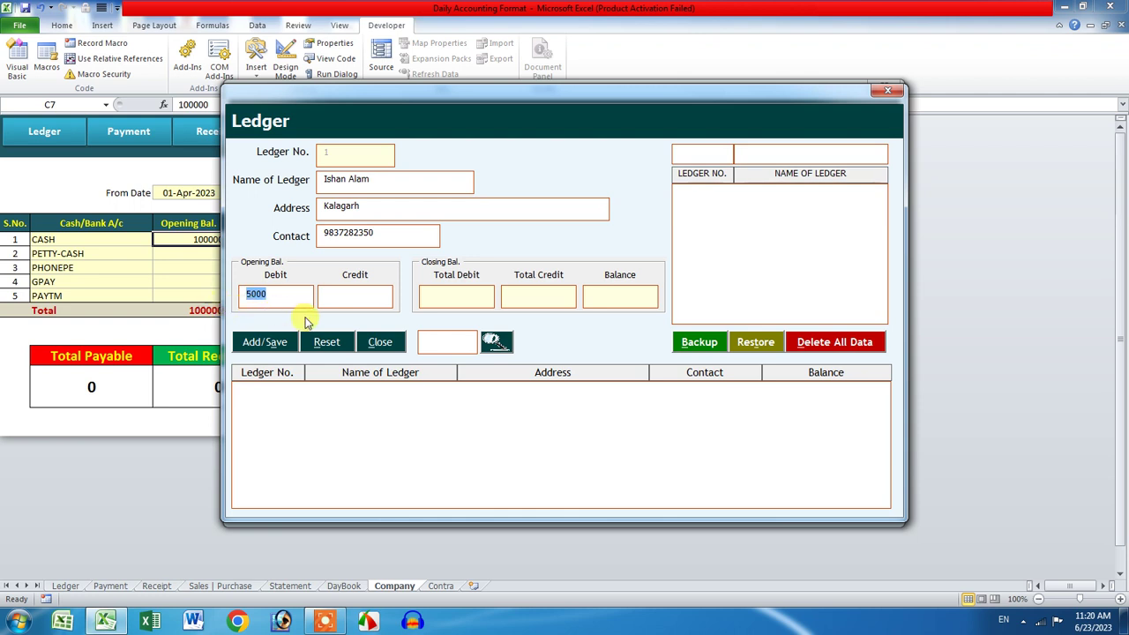
{"action": "left_click", "coordinate": [291, 341]}
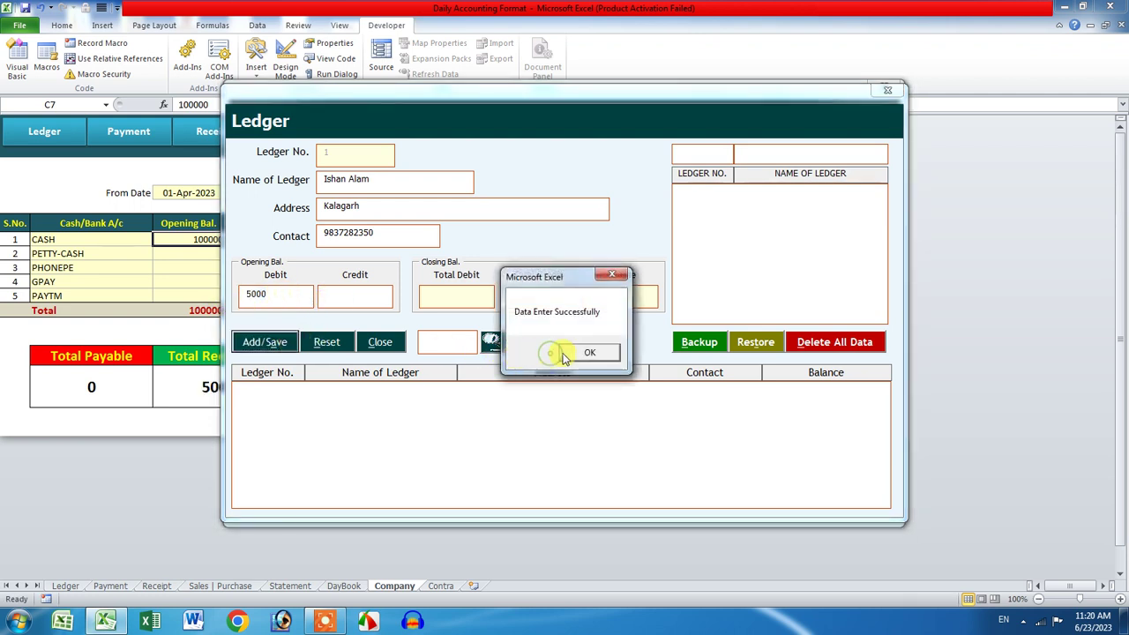
{"action": "left_click", "coordinate": [564, 353]}
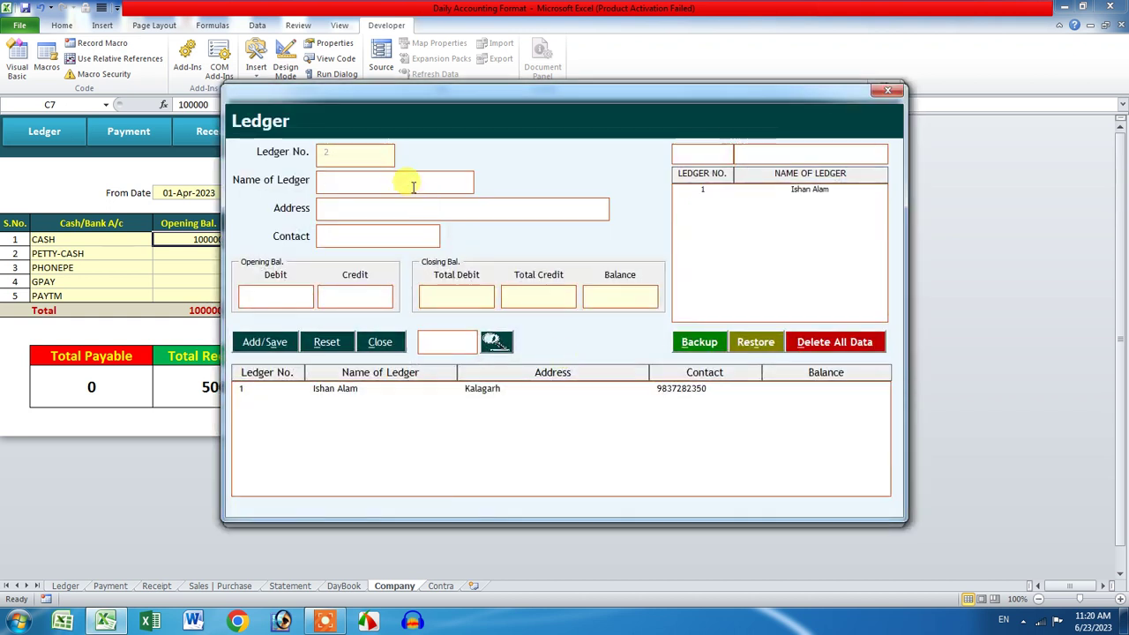
Create a second party's ledger with a 2000 opening credit and close the ledger form.
{"action": "type", "text": "Mr. Aman"}
{"action": "left_click", "coordinate": [408, 210]}
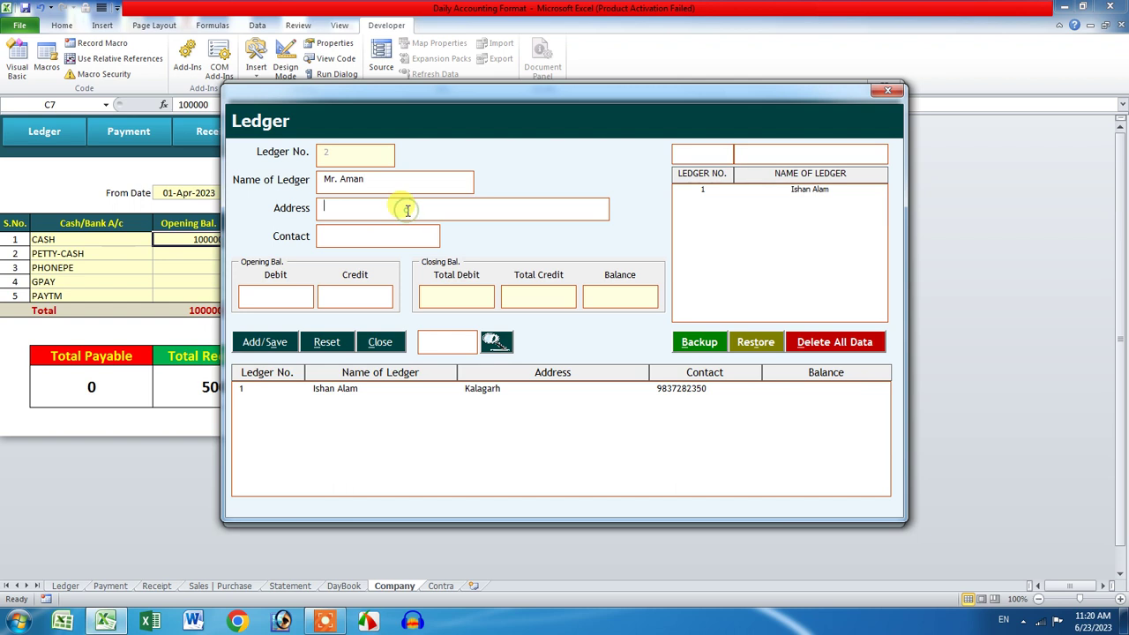
{"action": "type", "text": "Dehradun"}
{"action": "left_click", "coordinate": [383, 236]}
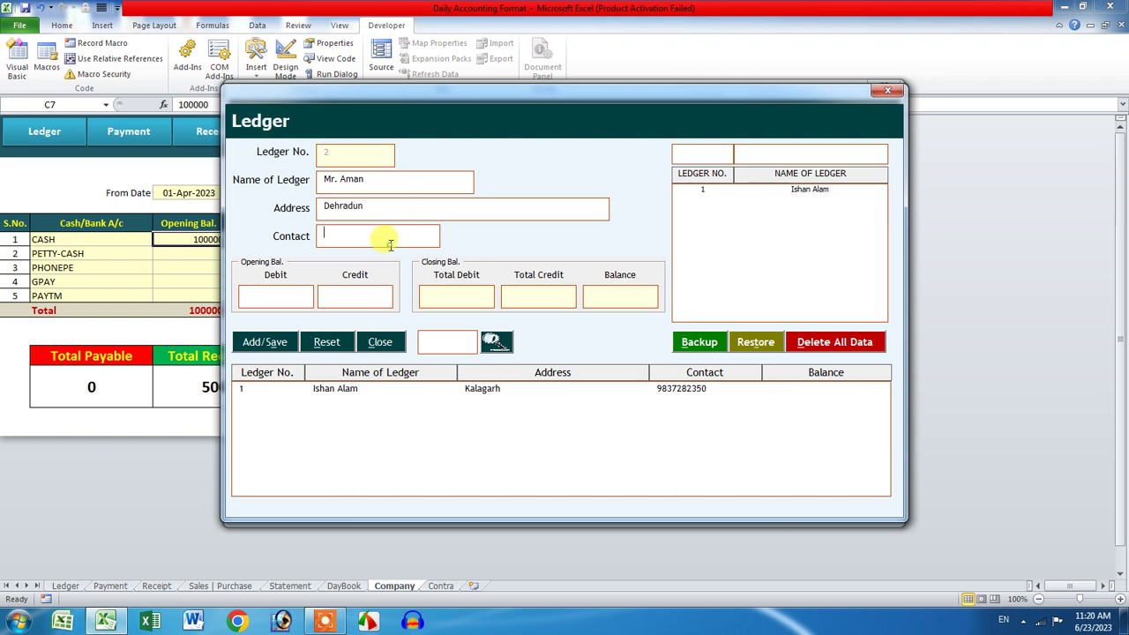
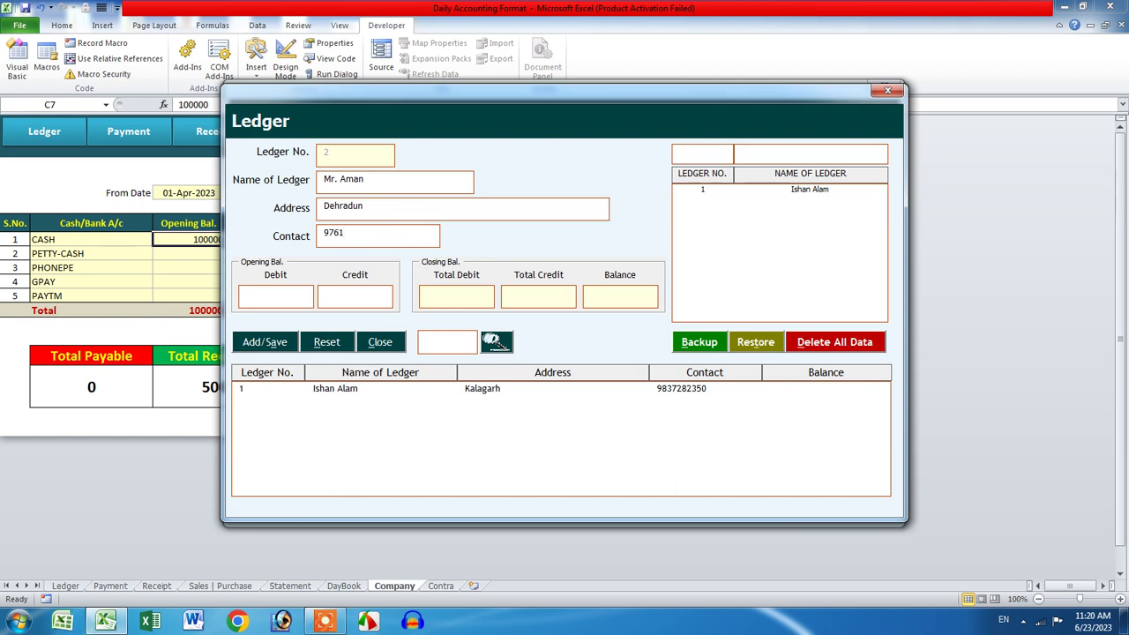
{"action": "left_click", "coordinate": [370, 298]}
{"action": "type", "text": "2000"}
{"action": "left_click", "coordinate": [254, 341]}
{"action": "left_click", "coordinate": [581, 353]}
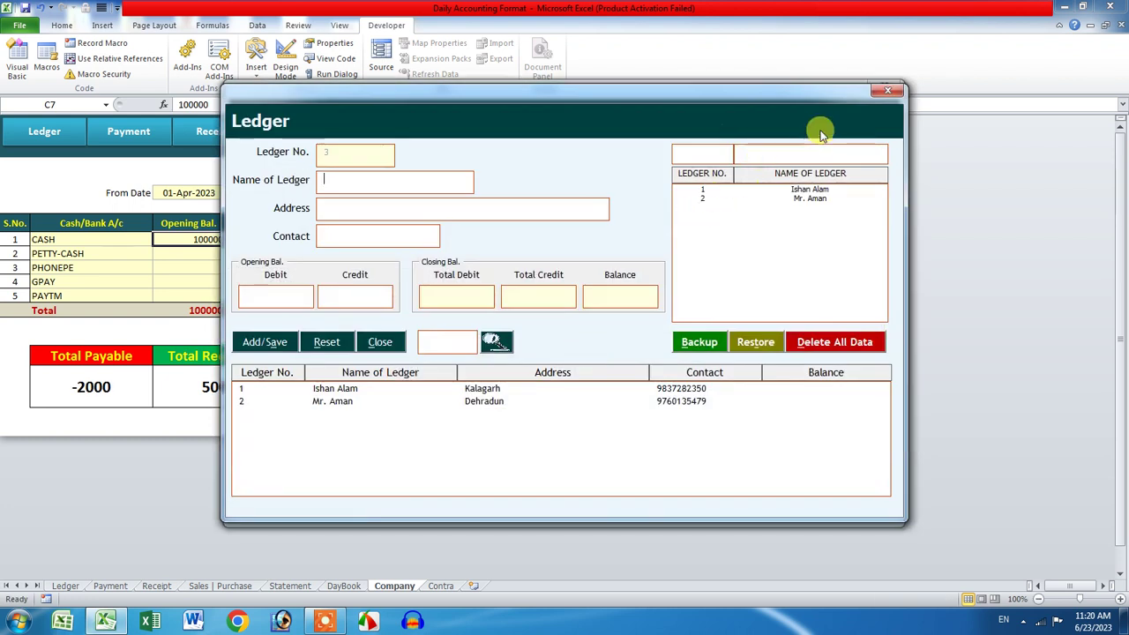
{"action": "left_click", "coordinate": [891, 93]}
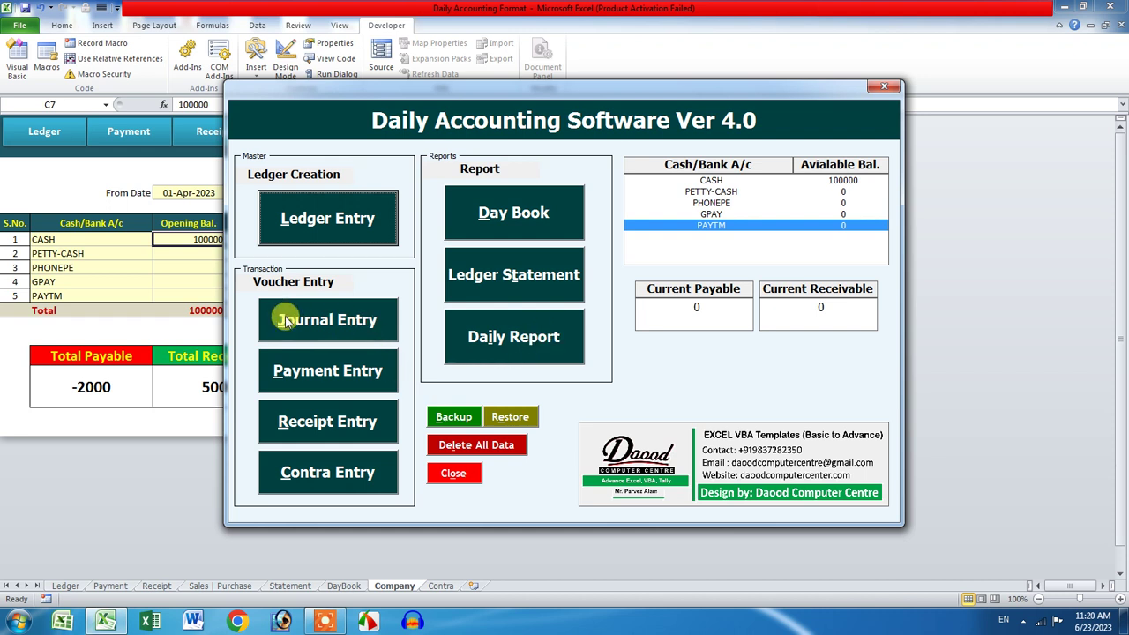
Start a journal entry and set the voucher type to Sales, with its Debit field.
{"action": "left_click", "coordinate": [318, 325]}
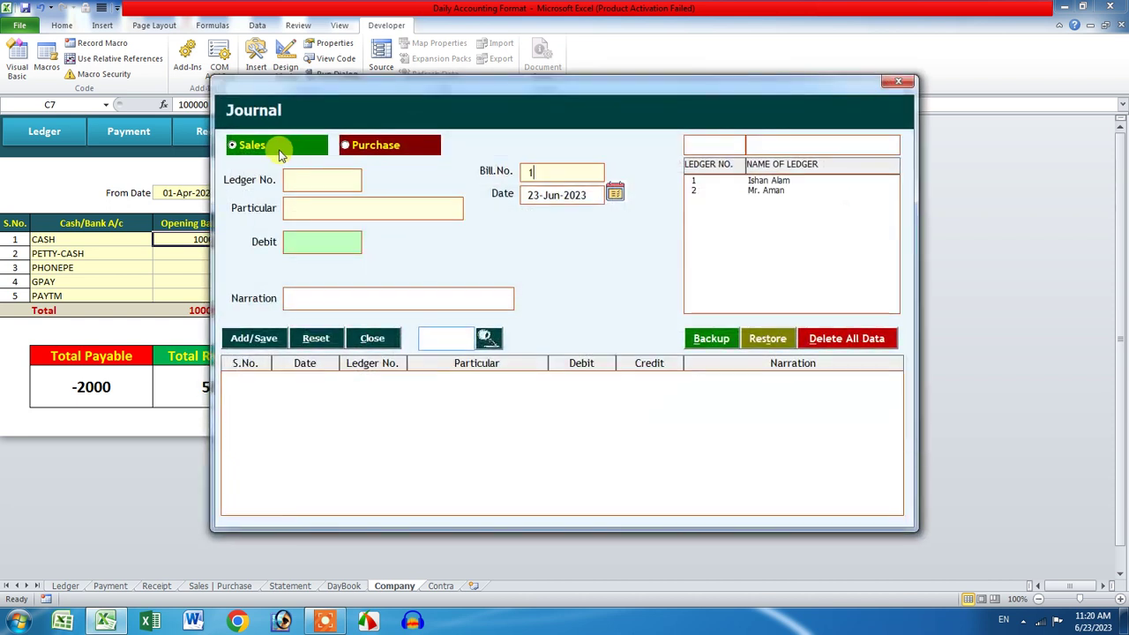
{"action": "left_click", "coordinate": [374, 144]}
{"action": "left_click", "coordinate": [291, 144]}
{"action": "left_click", "coordinate": [366, 144]}
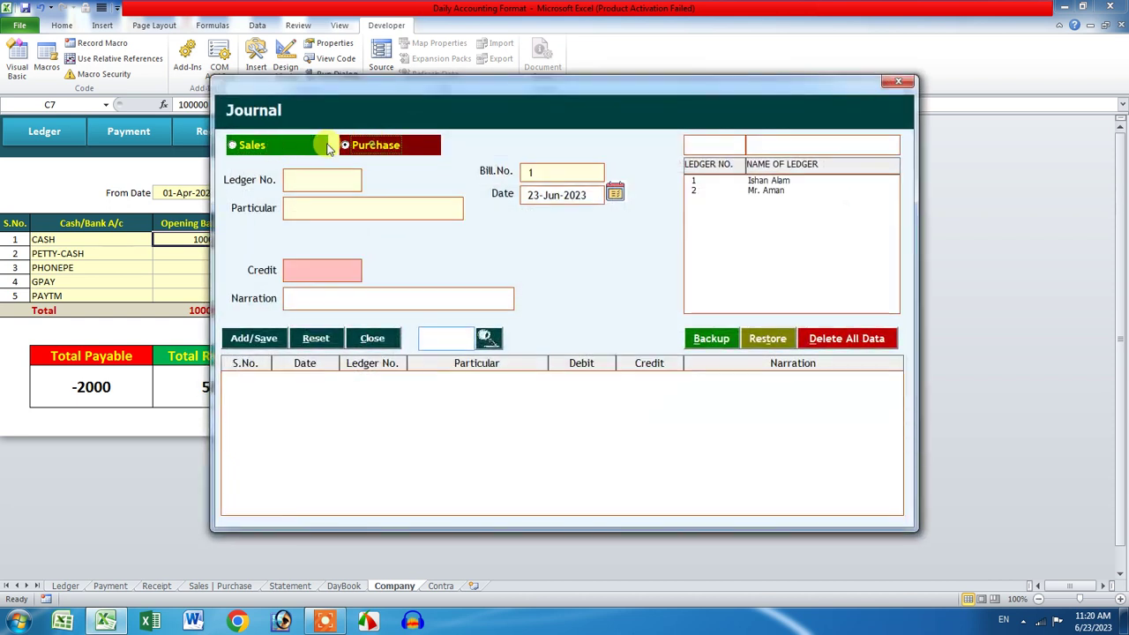
{"action": "left_click", "coordinate": [320, 144]}
{"action": "left_click", "coordinate": [370, 145]}
{"action": "left_click", "coordinate": [296, 150]}
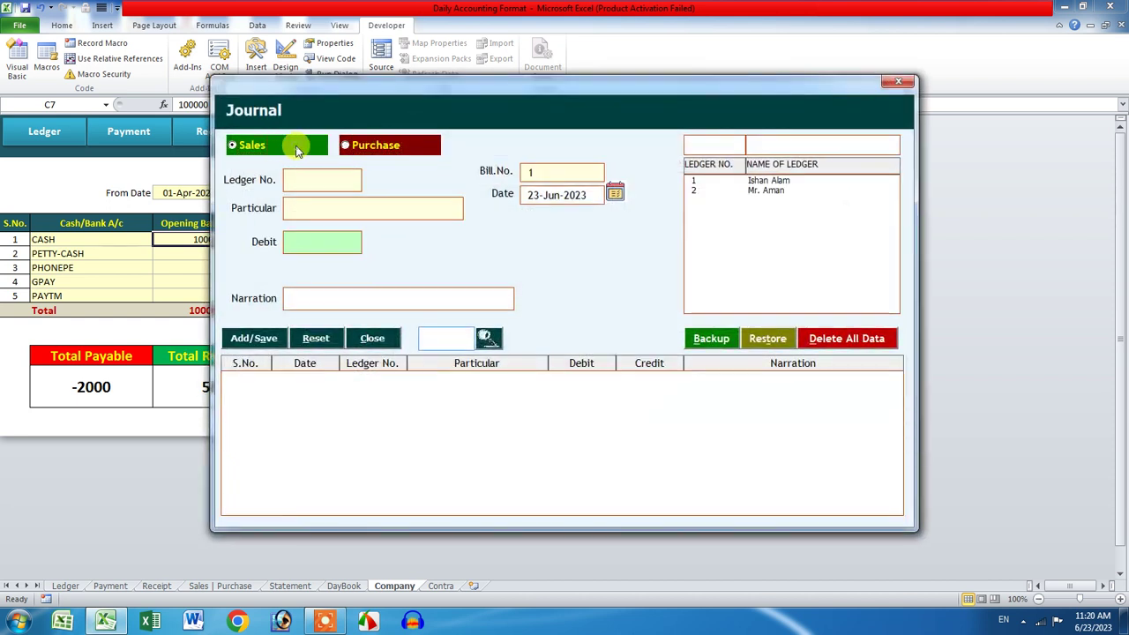
{"action": "left_click", "coordinate": [353, 144]}
{"action": "left_click", "coordinate": [265, 146]}
{"action": "left_click", "coordinate": [382, 148]}
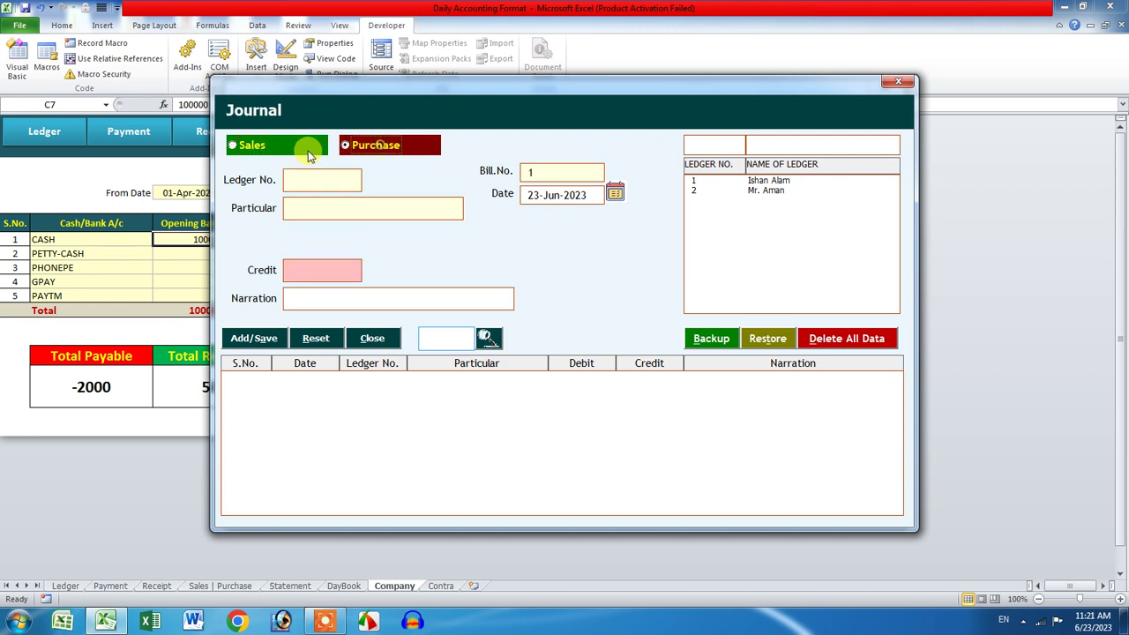
{"action": "left_click", "coordinate": [254, 152]}
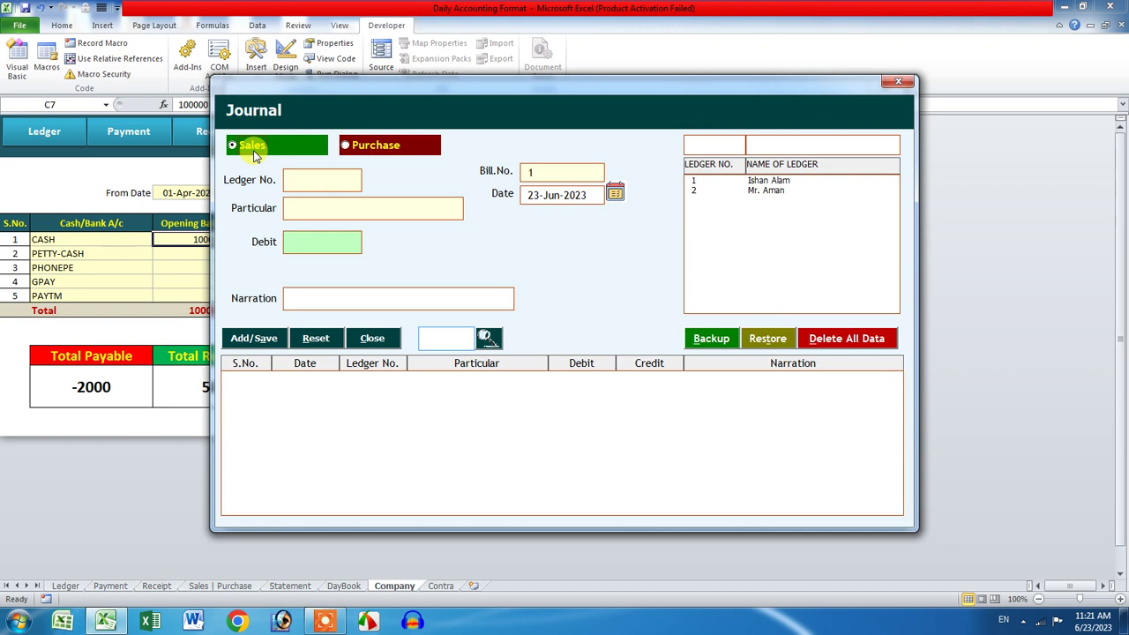
Pick ledger 1, enter a 1200 debit and begin the 'Gst Software' narration.
{"action": "double_click", "coordinate": [763, 182]}
{"action": "left_click", "coordinate": [317, 236]}
{"action": "type", "text": "12"}
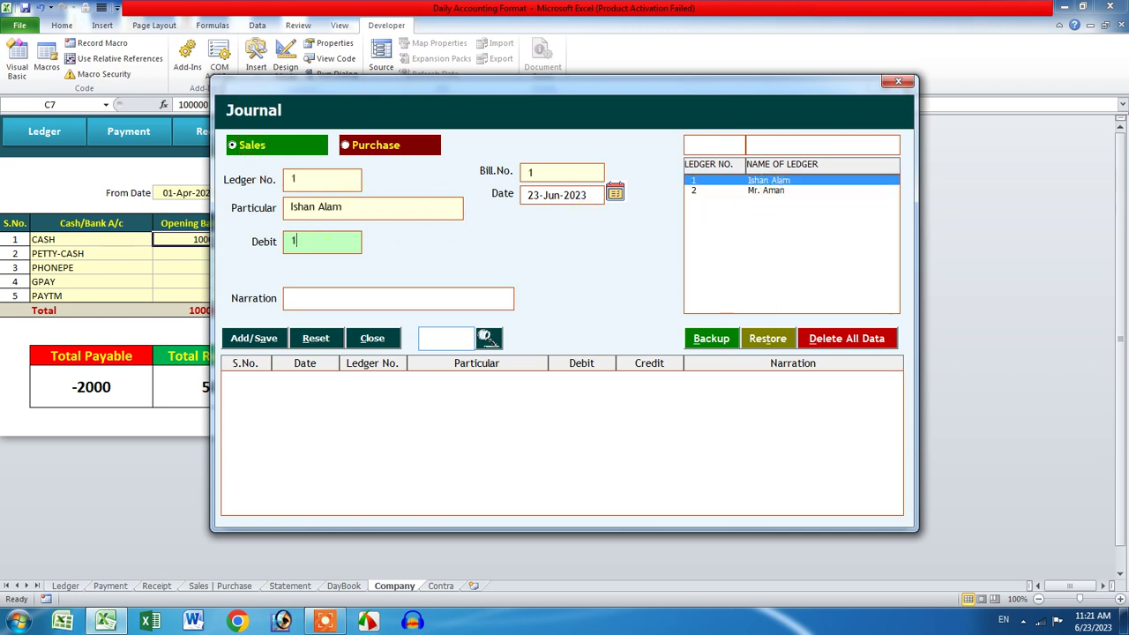
{"action": "type", "text": "00"}
{"action": "left_click", "coordinate": [355, 305]}
{"action": "type", "text": "A"}
Save the 1200 voucher, then record and save a 1000 debit voucher for ledger 1.
{"action": "left_click", "coordinate": [252, 339]}
{"action": "left_click", "coordinate": [615, 353]}
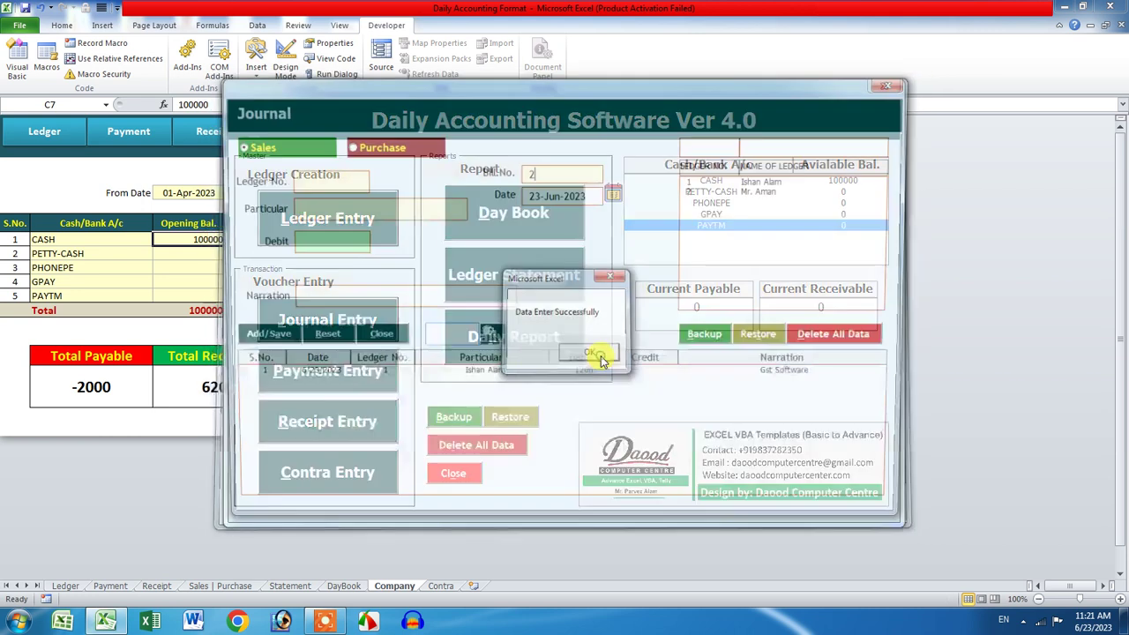
{"action": "left_click", "coordinate": [772, 180]}
{"action": "left_click", "coordinate": [355, 236]}
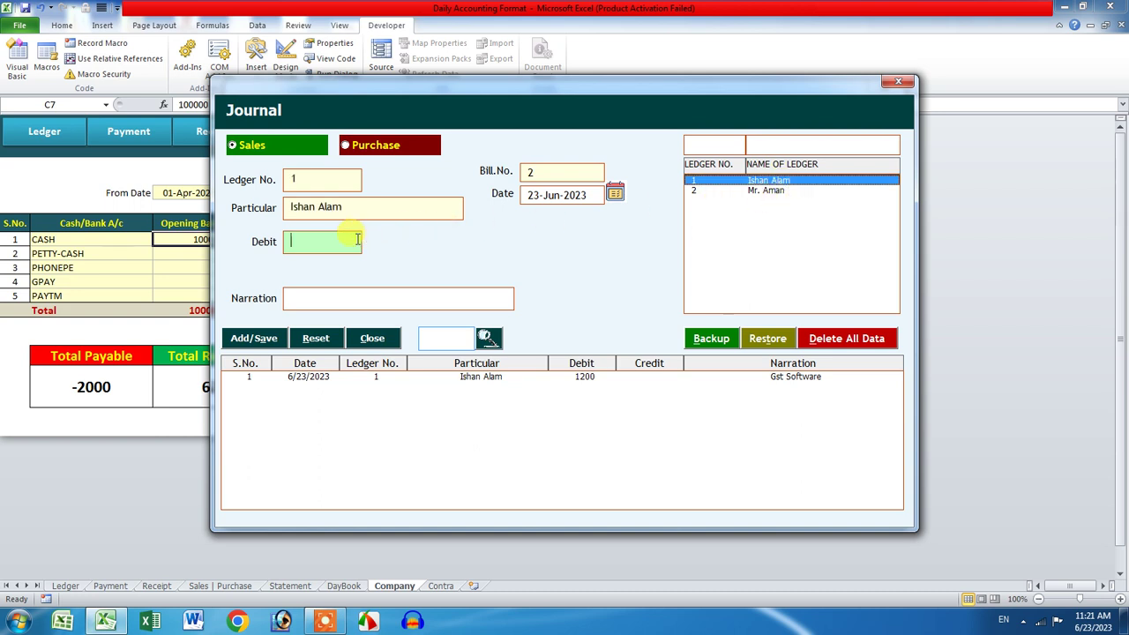
{"action": "type", "text": "1000"}
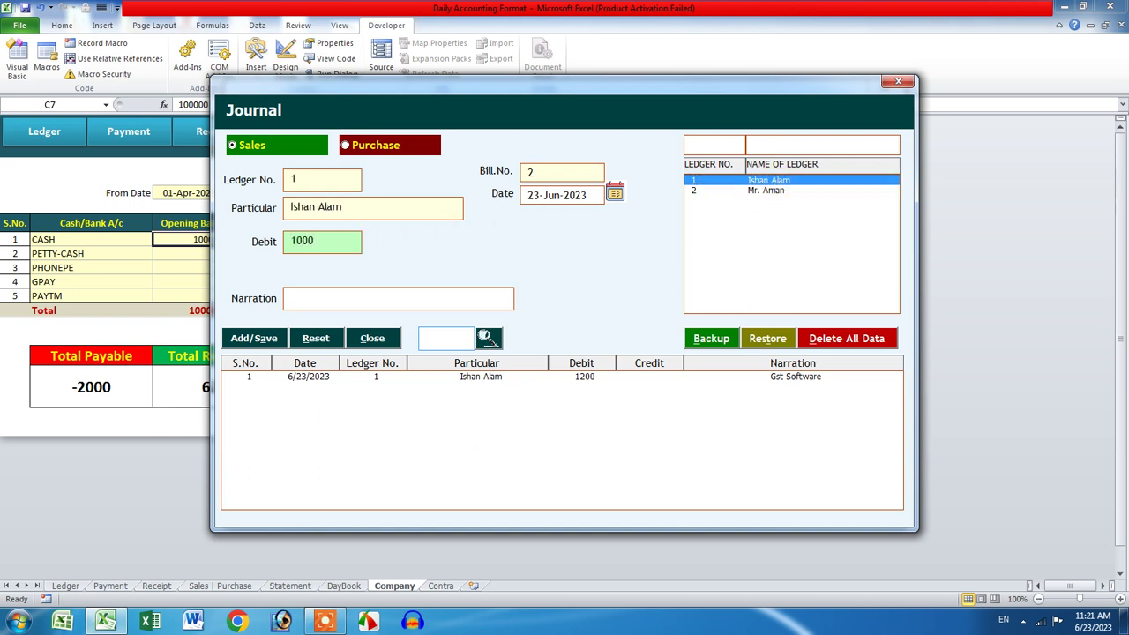
{"action": "left_click", "coordinate": [360, 296]}
{"action": "type", "text": "A"}
{"action": "key", "text": "BackSpace"}
{"action": "key", "text": "BackSpace"}
{"action": "type", "text": "Da"}
{"action": "left_click", "coordinate": [256, 340]}
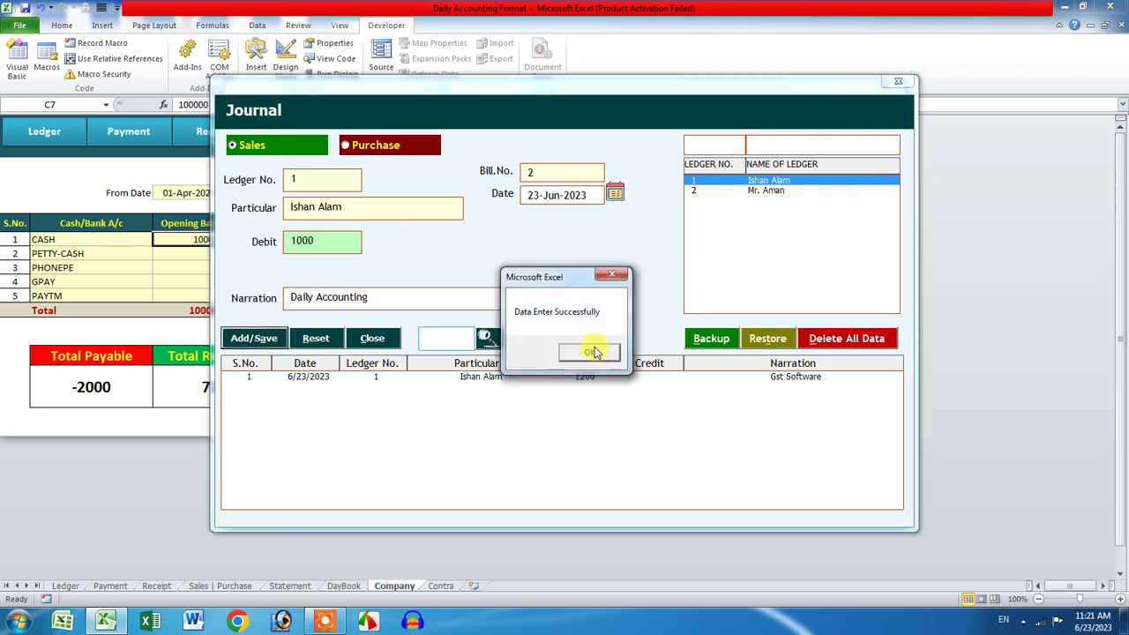
{"action": "left_click", "coordinate": [593, 352]}
Record and save a 2000 debit sales voucher for ledger 2.
{"action": "left_click", "coordinate": [749, 181]}
{"action": "left_click", "coordinate": [748, 190]}
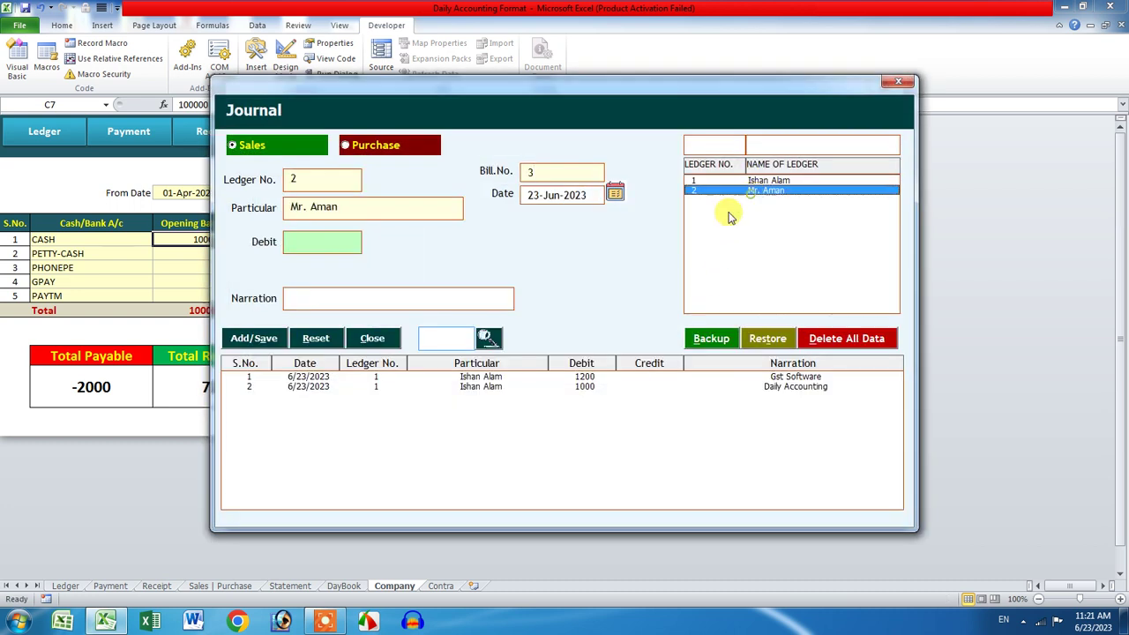
{"action": "left_click", "coordinate": [343, 240]}
{"action": "type", "text": "2000"}
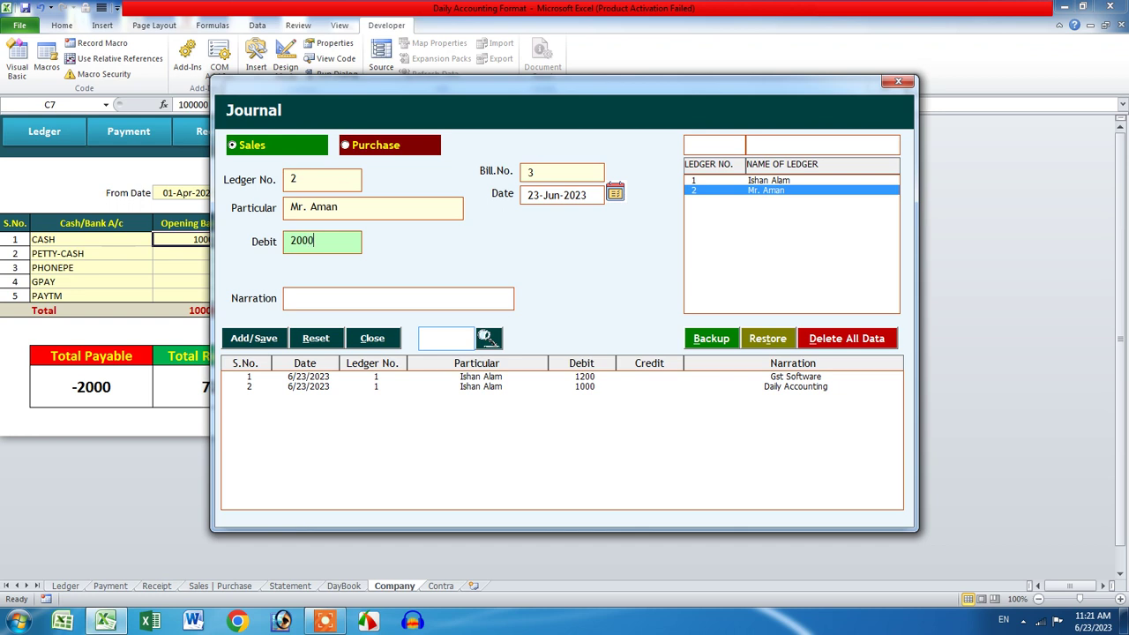
{"action": "left_click", "coordinate": [342, 297]}
{"action": "type", "text": "School Softwar"}
{"action": "type", "text": "e"}
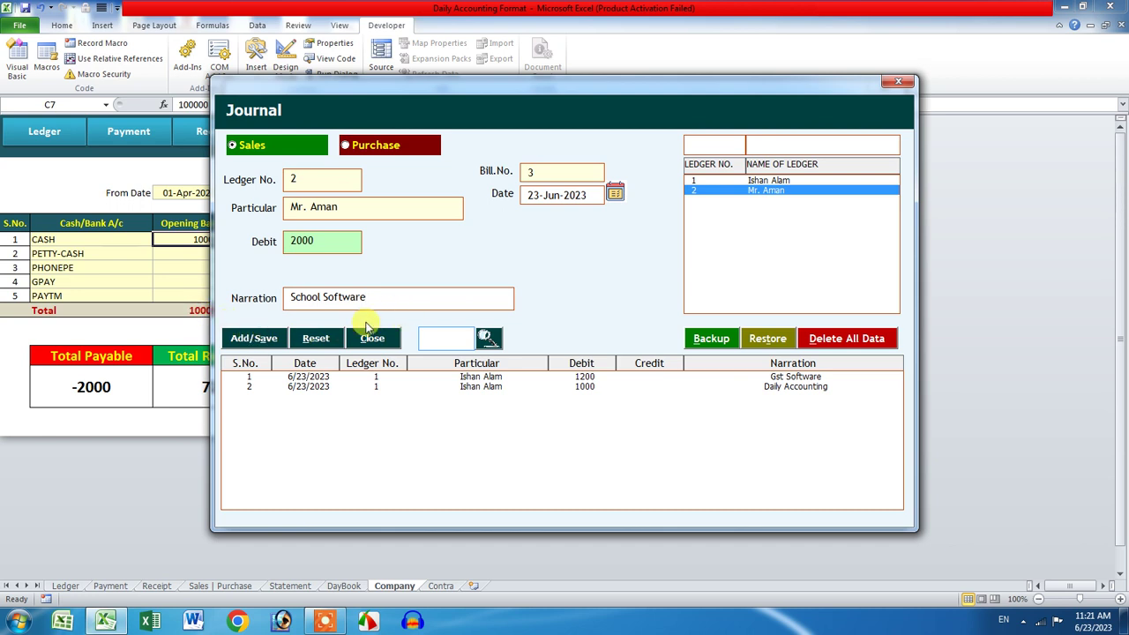
{"action": "left_click", "coordinate": [250, 338]}
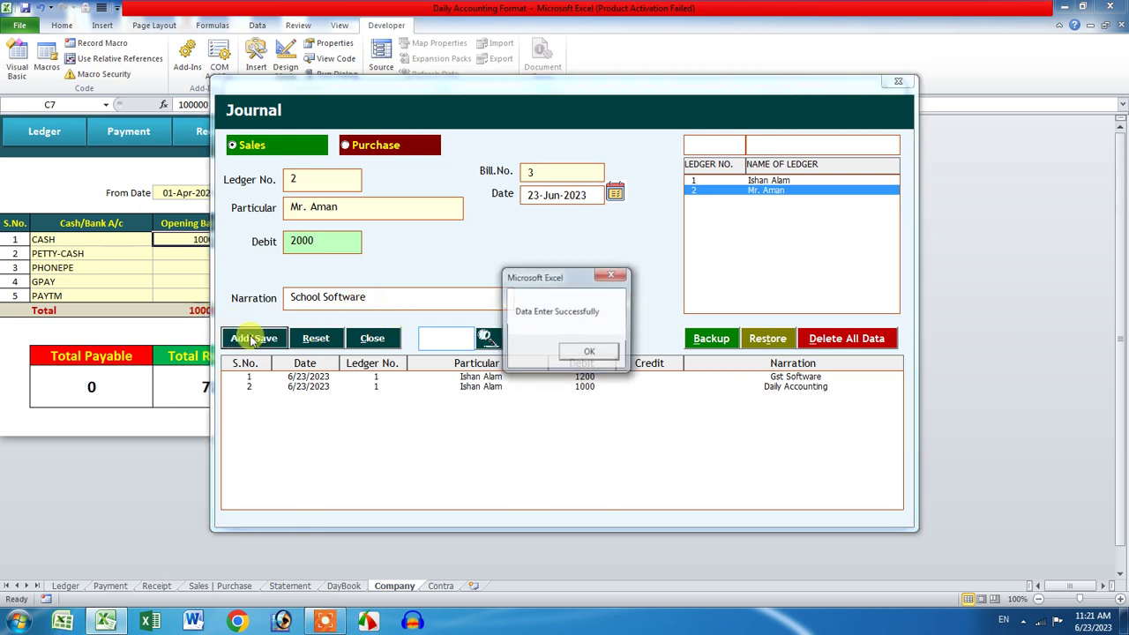
{"action": "left_click", "coordinate": [667, 350]}
Record and save a 4560 debit voucher for ledger 1 narrated 'Inv-2301'.
{"action": "left_click", "coordinate": [758, 182]}
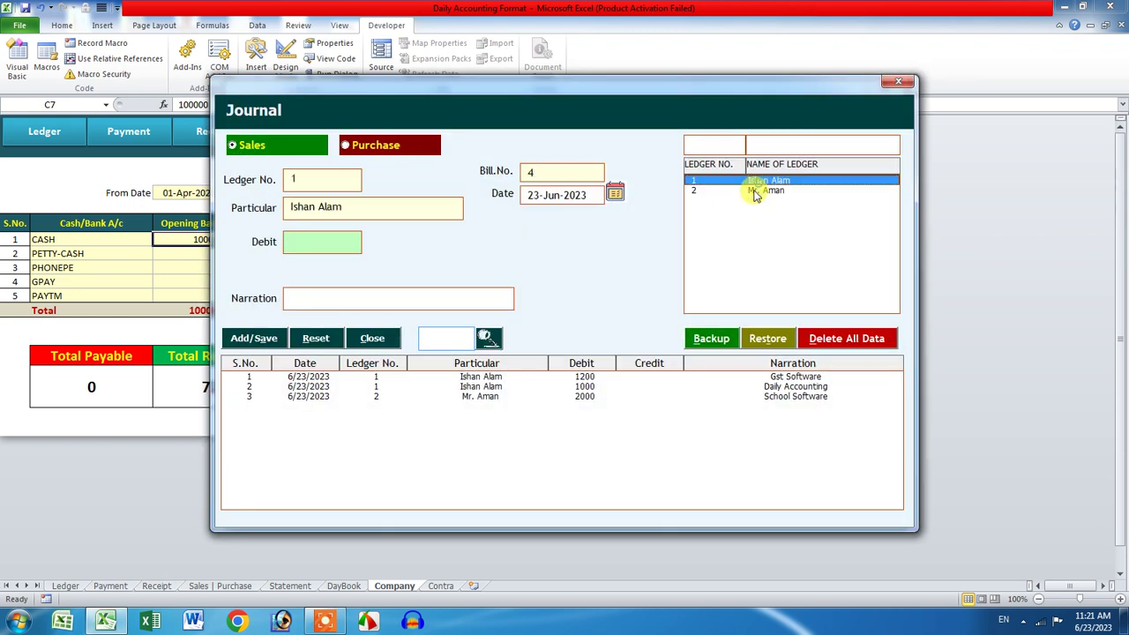
{"action": "left_click", "coordinate": [339, 236]}
{"action": "type", "text": "4560"}
{"action": "left_click", "coordinate": [330, 298]}
{"action": "type", "text": "Bill"}
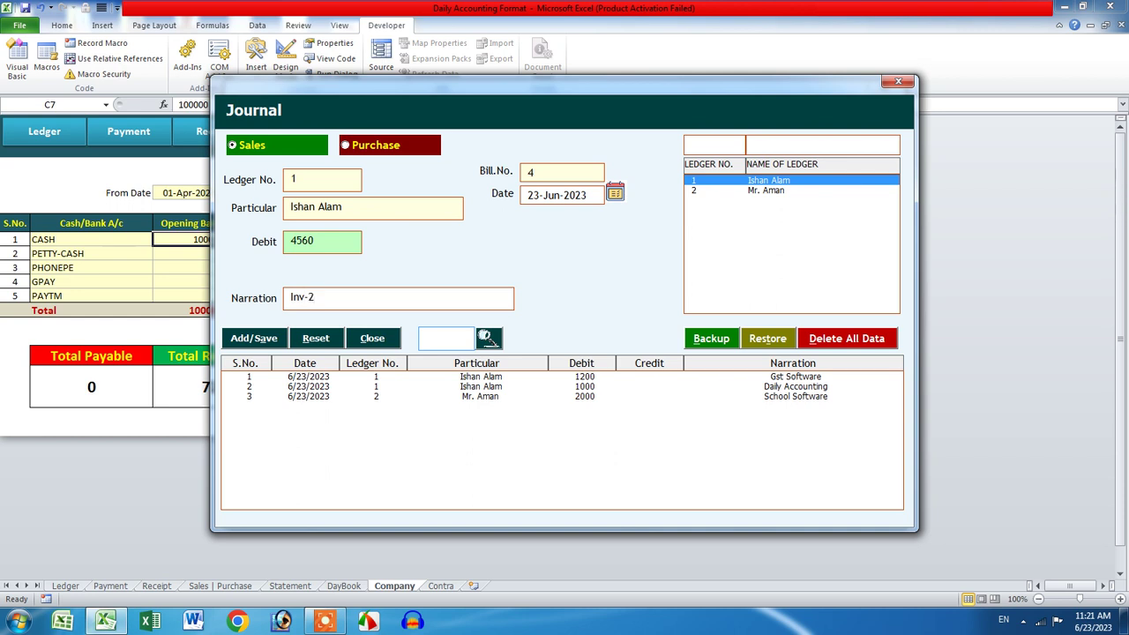
{"action": "left_click", "coordinate": [253, 337]}
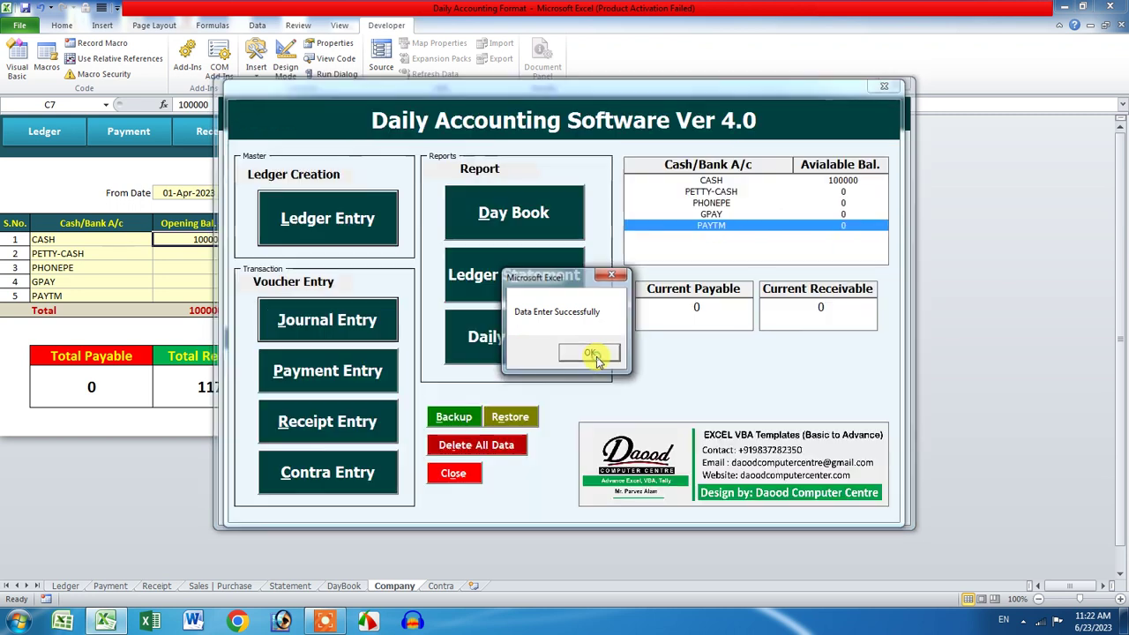
{"action": "left_click", "coordinate": [589, 353]}
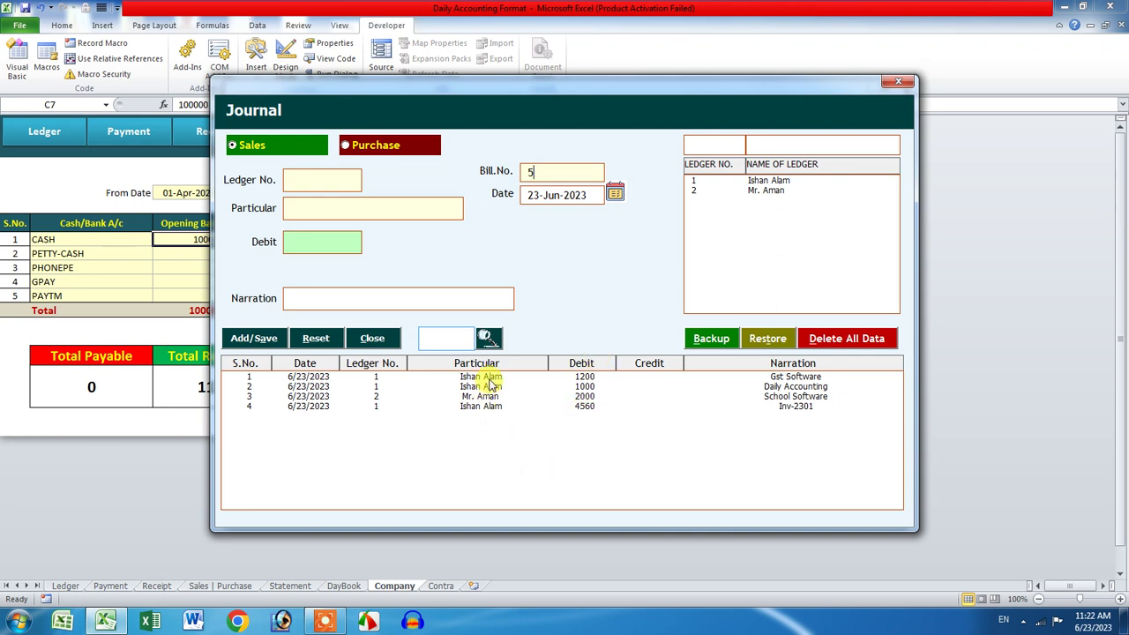
Save a 15000 purchase credit voucher for ledger 1 narrated 'Used Laptop'.
{"action": "left_click", "coordinate": [750, 181]}
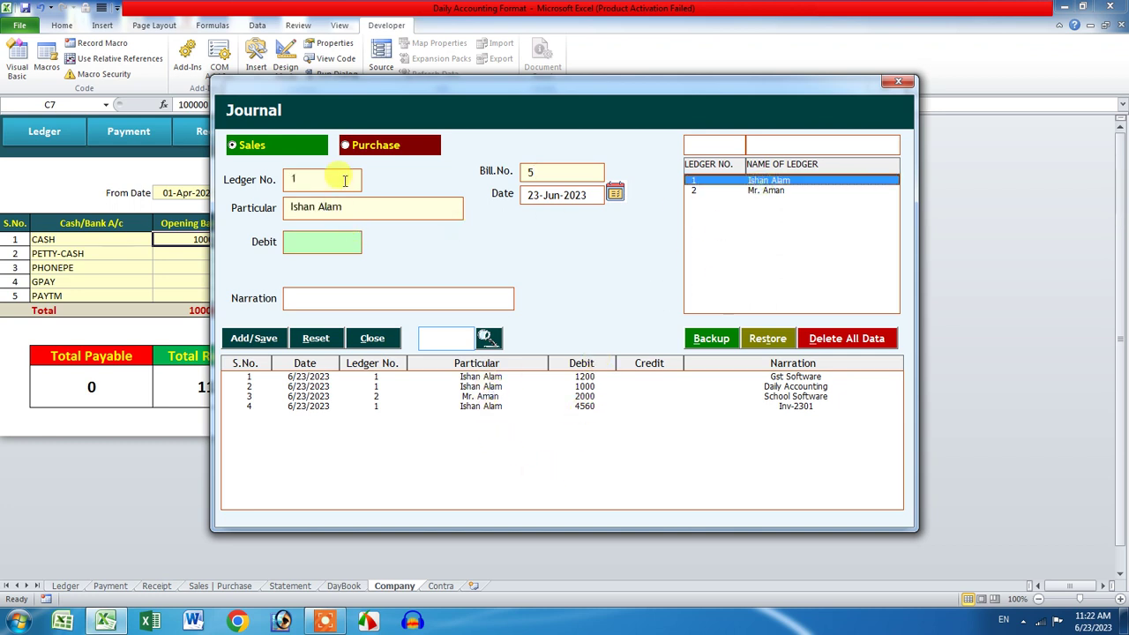
{"action": "left_click", "coordinate": [363, 146]}
{"action": "left_click", "coordinate": [328, 262]}
{"action": "type", "text": "15000"}
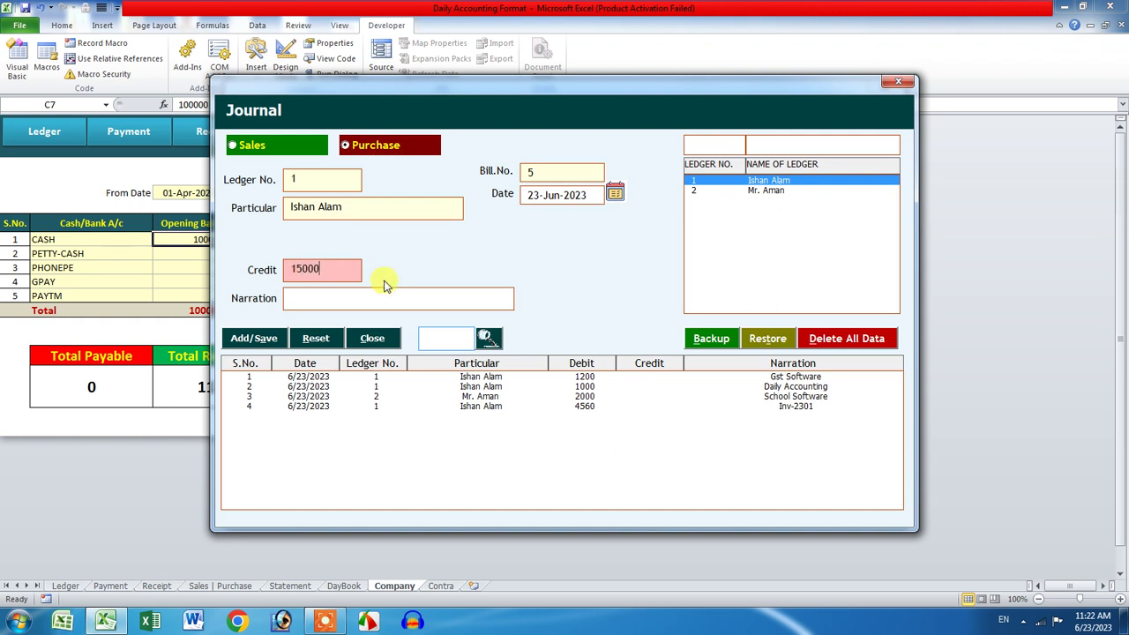
{"action": "left_click", "coordinate": [372, 300]}
{"action": "type", "text": "Us"}
{"action": "left_click", "coordinate": [232, 339]}
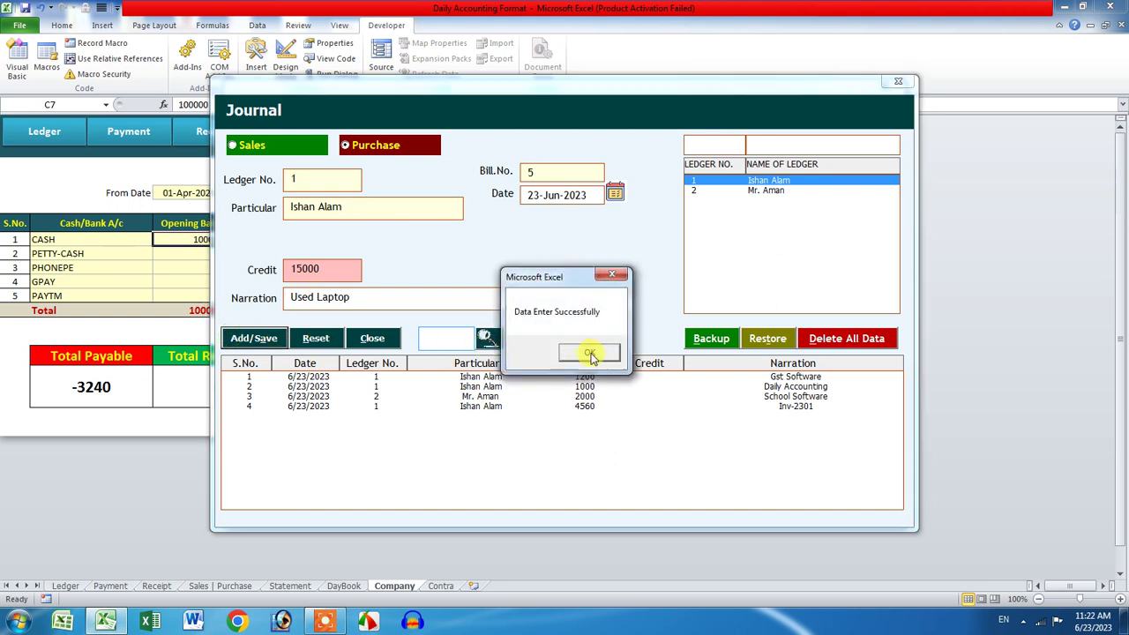
{"action": "left_click", "coordinate": [589, 353]}
Save a 6000 sales debit for ledger 1 narrated 'Advance Accounting Soft' and close the journal.
{"action": "left_click", "coordinate": [791, 193]}
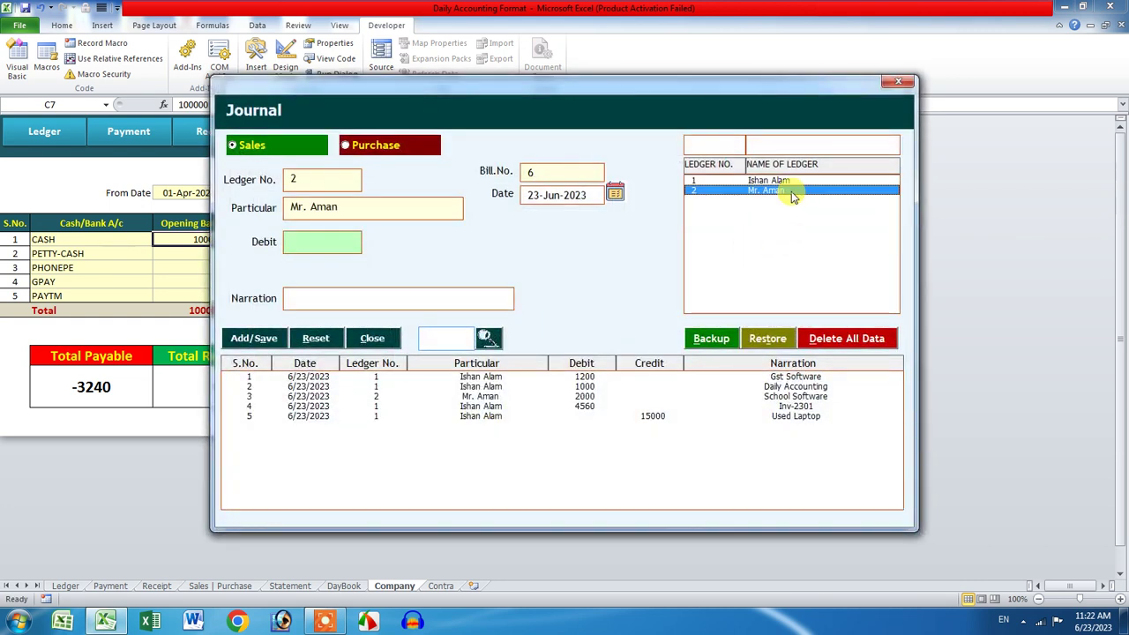
{"action": "left_click", "coordinate": [768, 180]}
{"action": "left_click", "coordinate": [328, 236]}
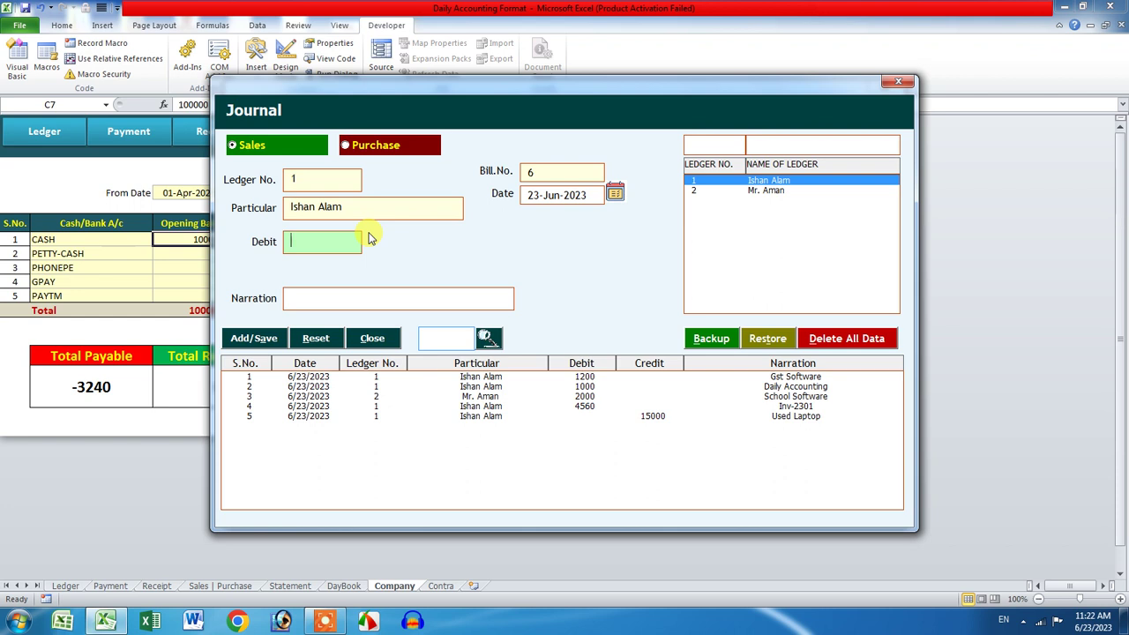
{"action": "type", "text": "6000"}
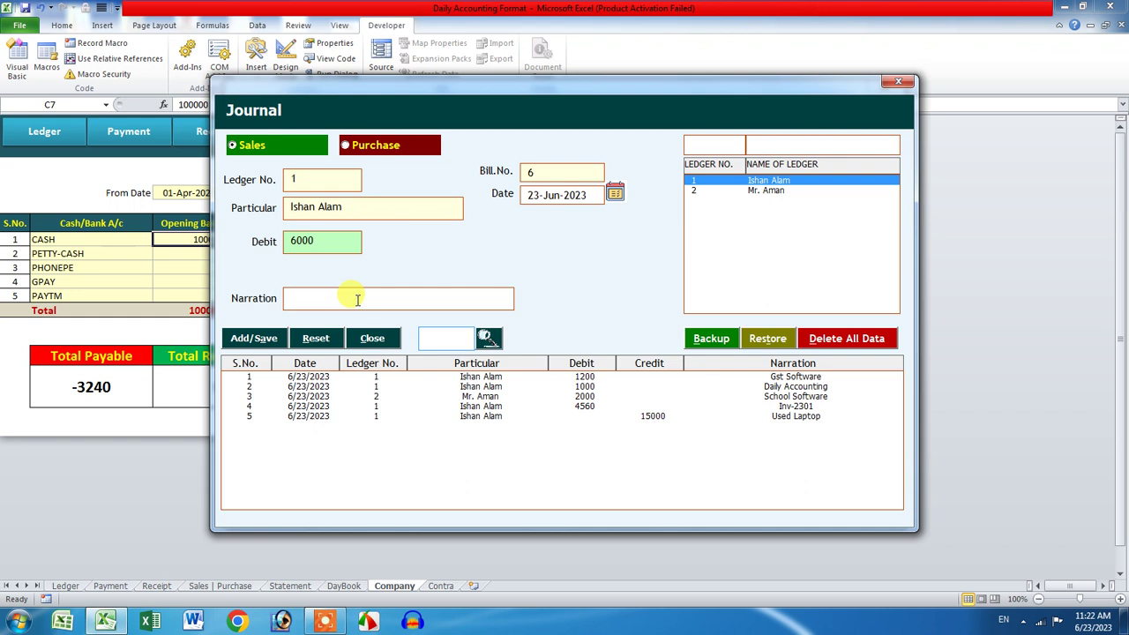
{"action": "type", "text": "Advance"}
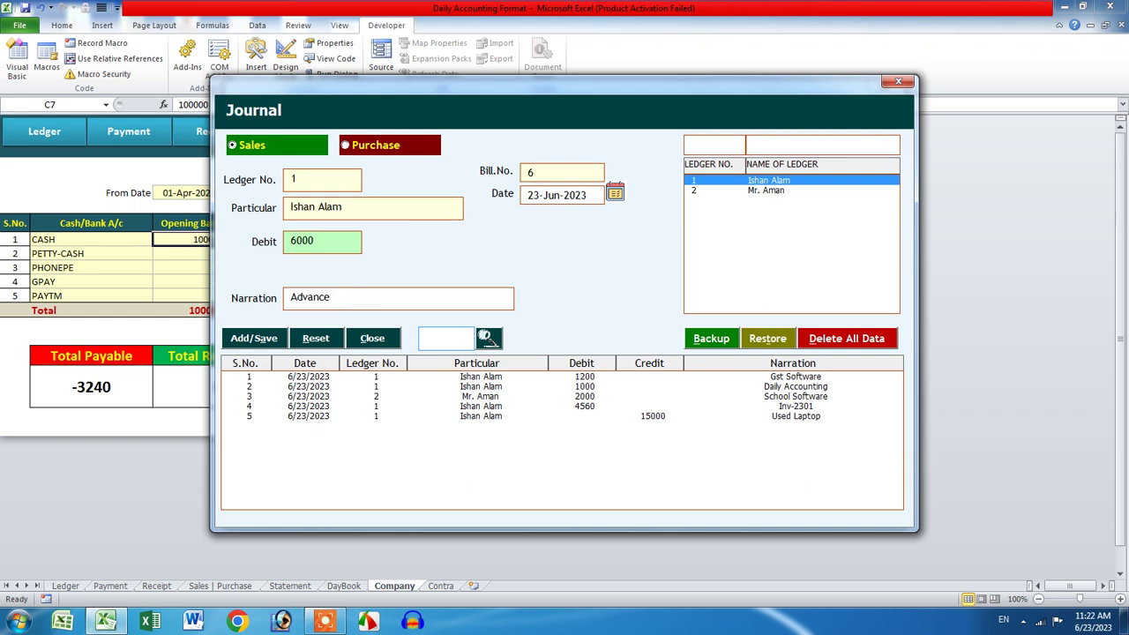
{"action": "type", "text": "ting Soft"}
{"action": "left_click", "coordinate": [260, 340]}
{"action": "left_click", "coordinate": [588, 353]}
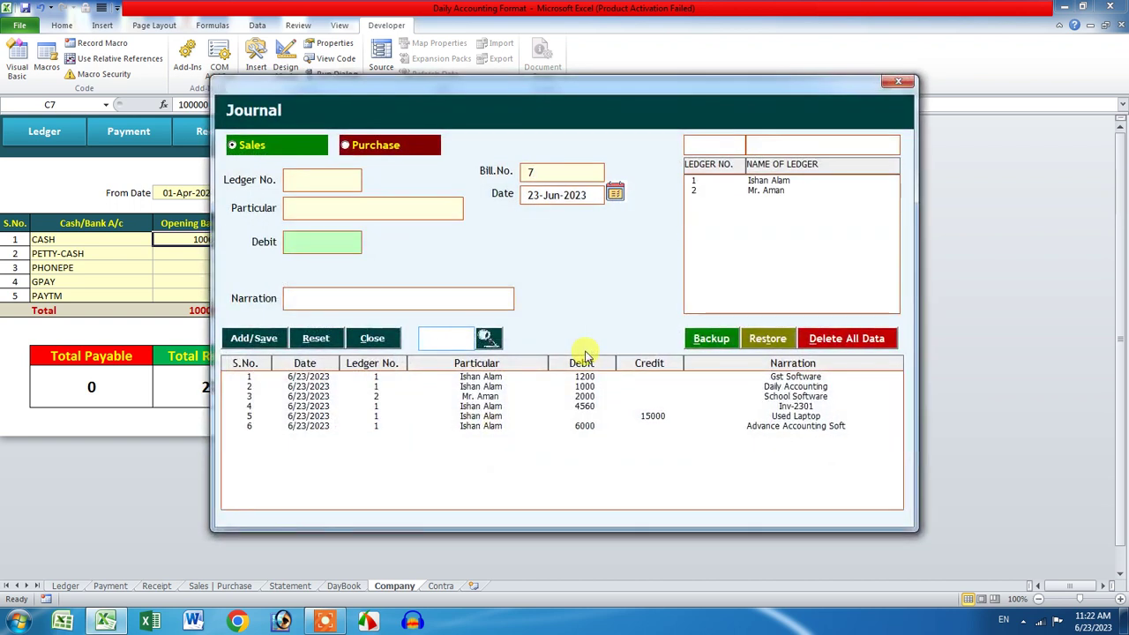
{"action": "left_click", "coordinate": [898, 82]}
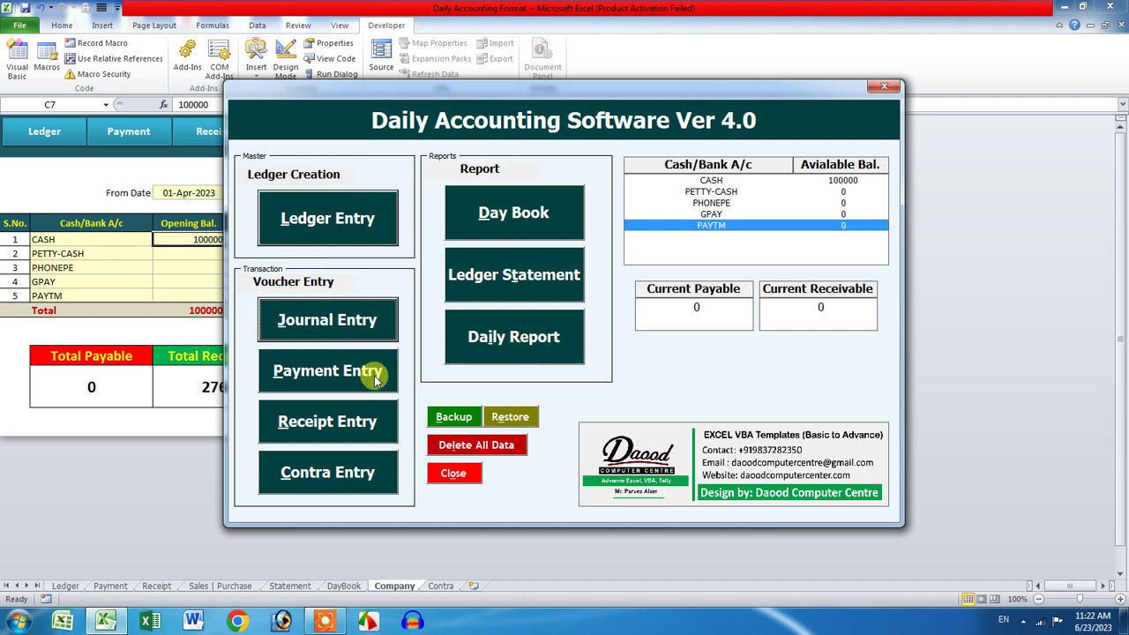
Review the day book, then show the daily report for 23 June 2023.
{"action": "left_click", "coordinate": [481, 211]}
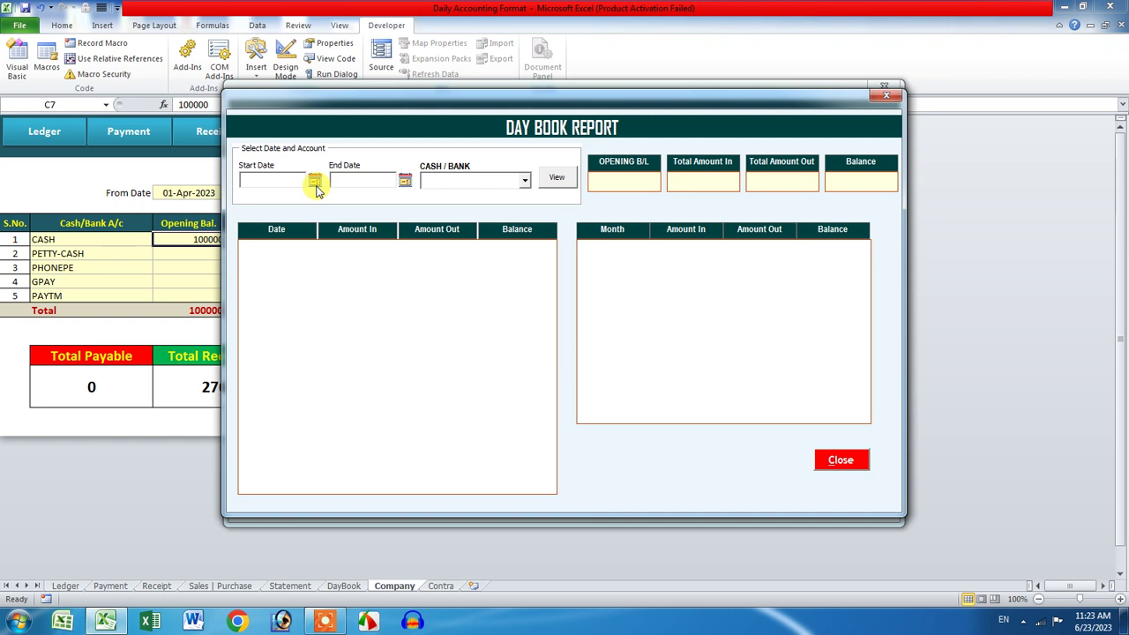
{"action": "left_click", "coordinate": [884, 96]}
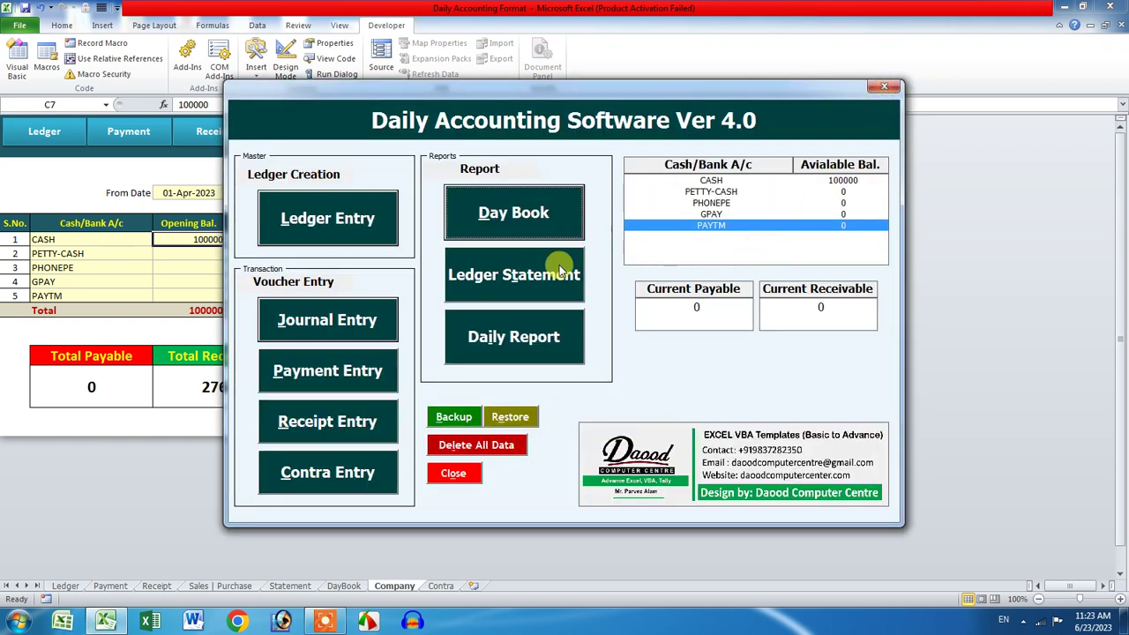
{"action": "left_click", "coordinate": [554, 344]}
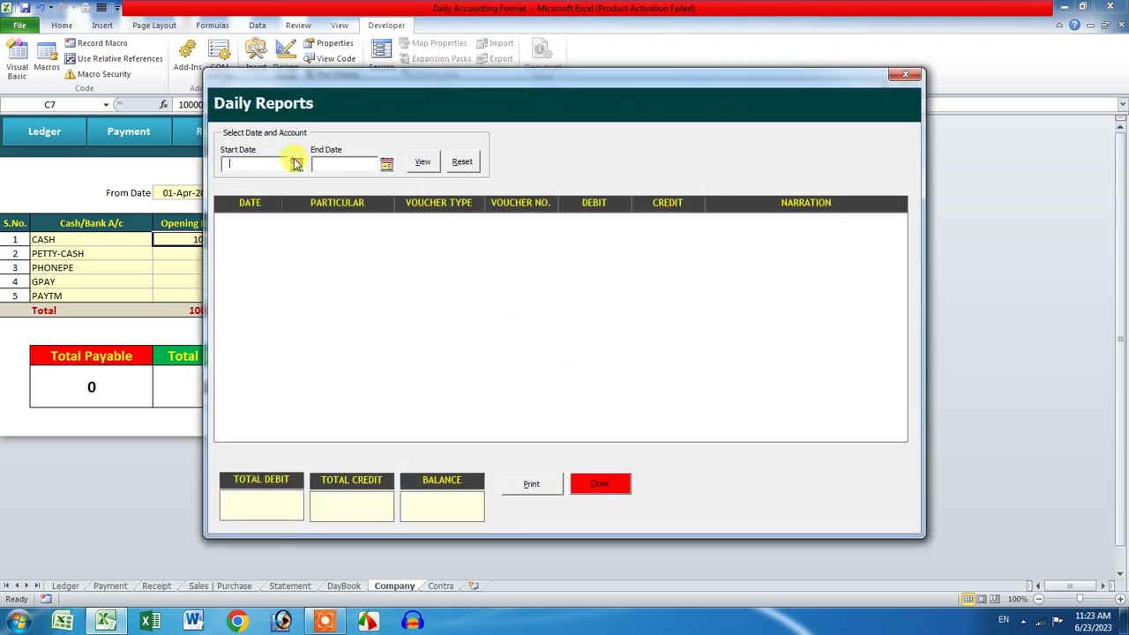
{"action": "left_click", "coordinate": [295, 164]}
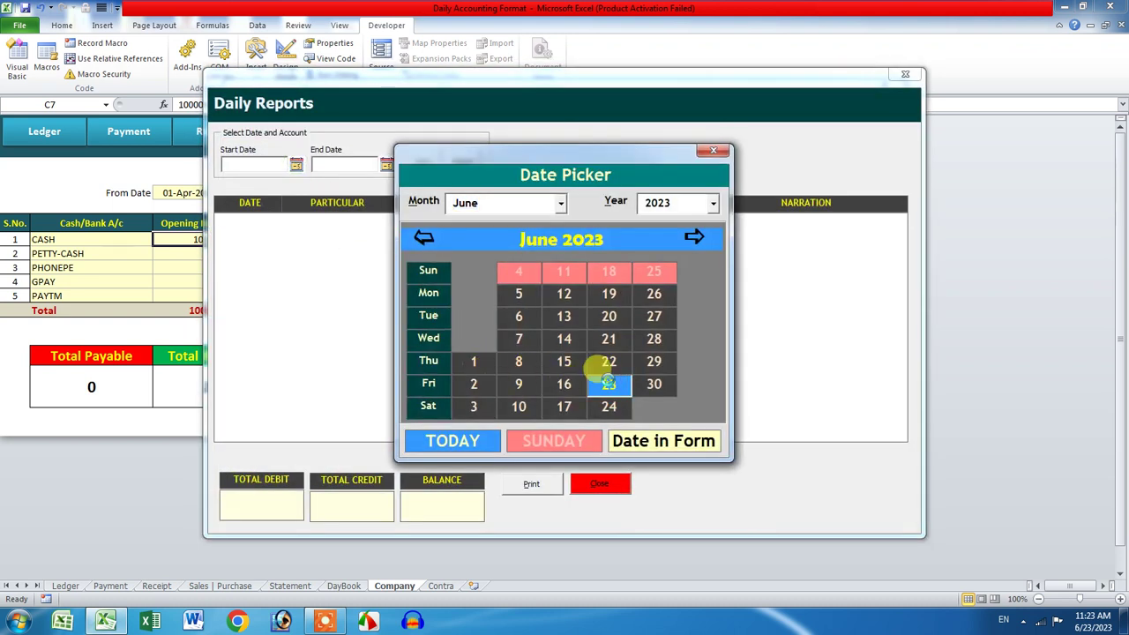
{"action": "left_click", "coordinate": [605, 377]}
{"action": "left_click", "coordinate": [387, 166]}
{"action": "left_click", "coordinate": [605, 380]}
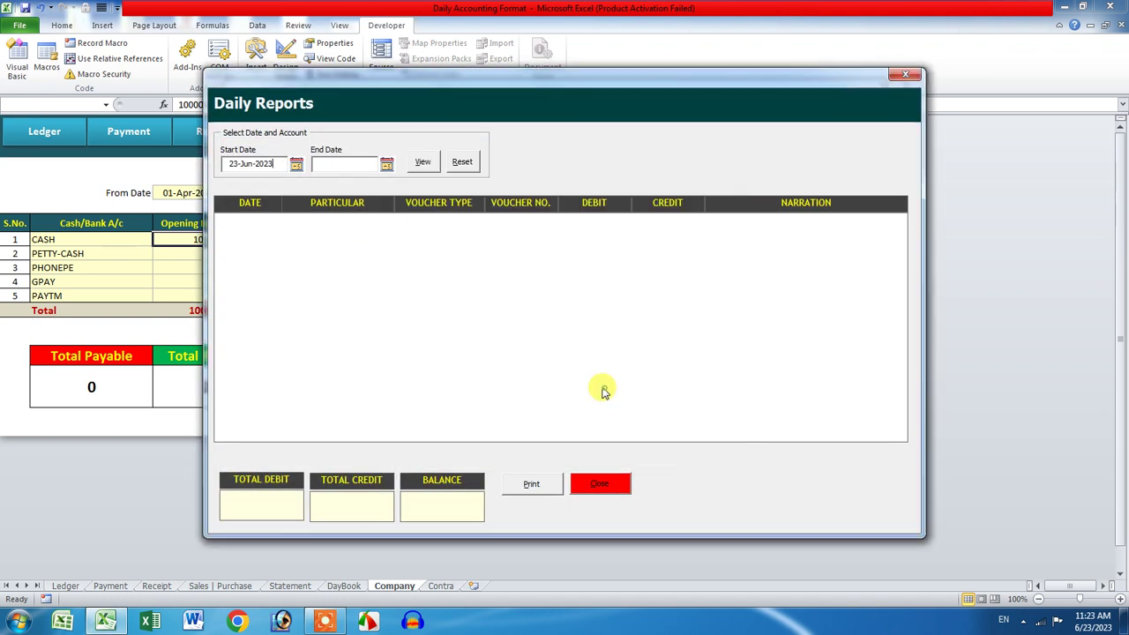
{"action": "left_click", "coordinate": [421, 164]}
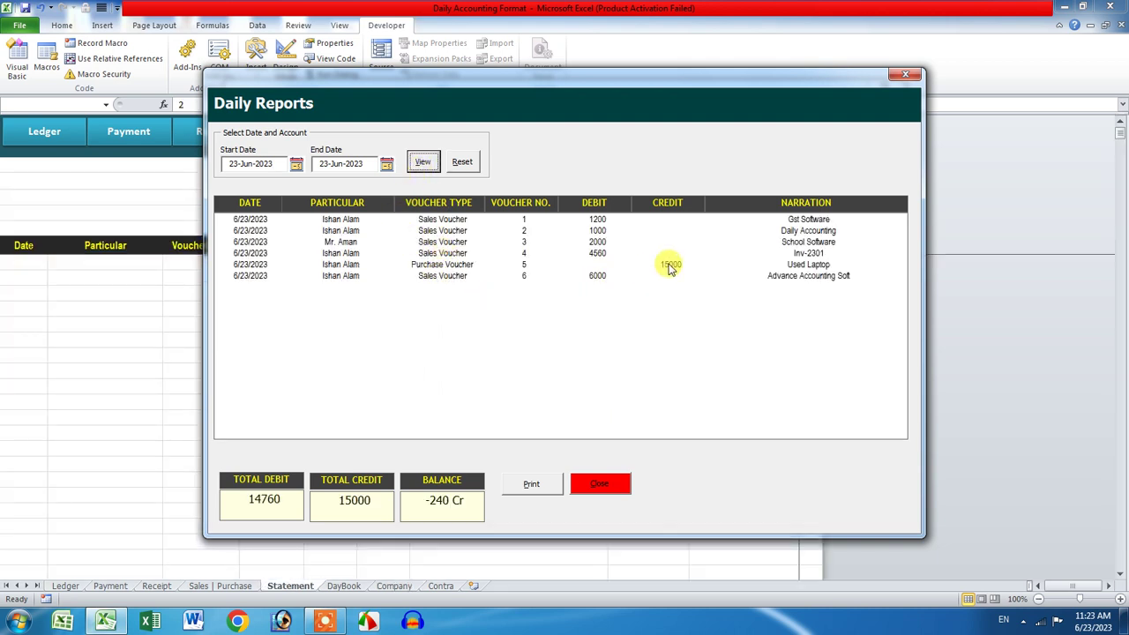
Browse the daily report's transactions down to voucher 6, then close it.
{"action": "left_click", "coordinate": [738, 221]}
{"action": "left_click", "coordinate": [734, 231]}
{"action": "left_click", "coordinate": [733, 241]}
{"action": "left_click", "coordinate": [734, 253]}
{"action": "left_click", "coordinate": [732, 265]}
{"action": "left_click", "coordinate": [732, 276]}
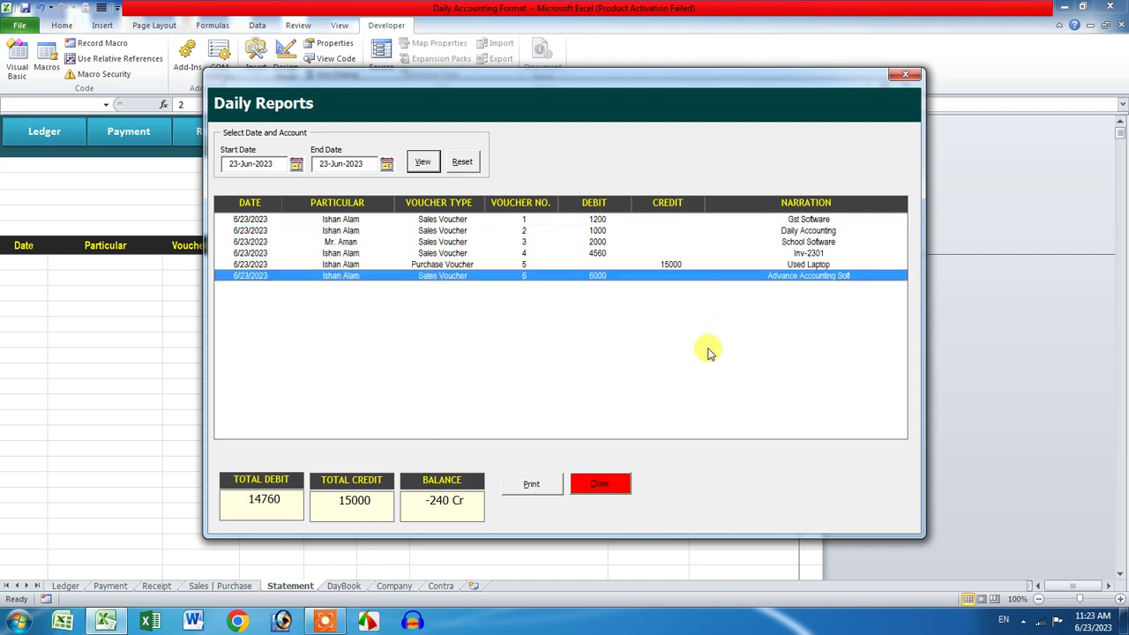
{"action": "left_click", "coordinate": [905, 75]}
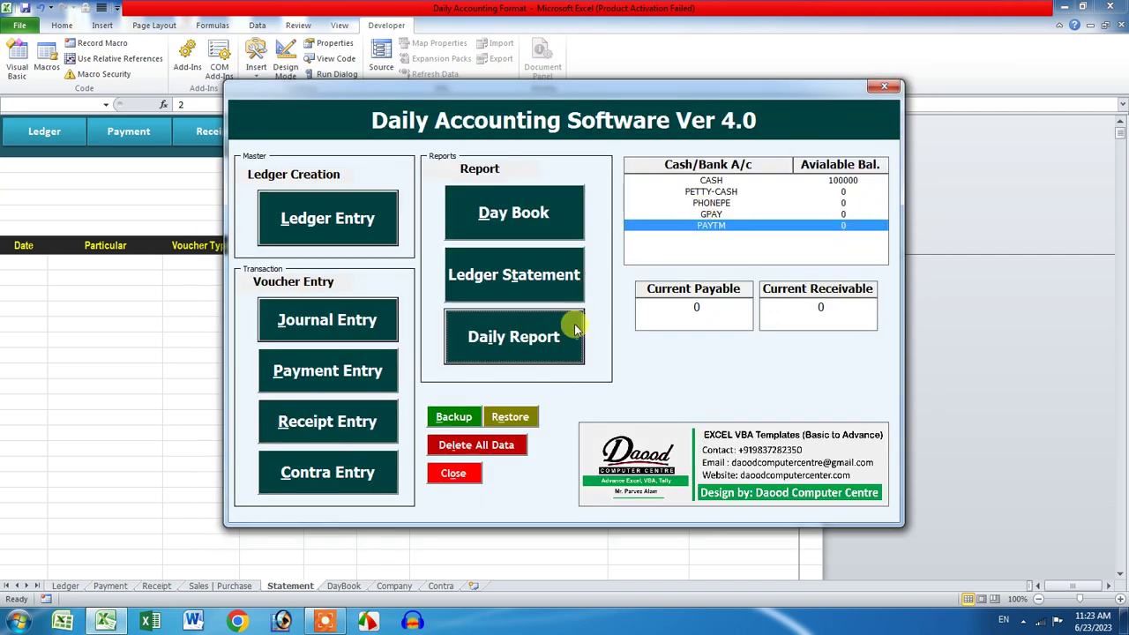
Check ledger payables in Payment Entry, noting ledger 1's 2760, then close the form.
{"action": "left_click", "coordinate": [371, 369]}
{"action": "left_click", "coordinate": [746, 180]}
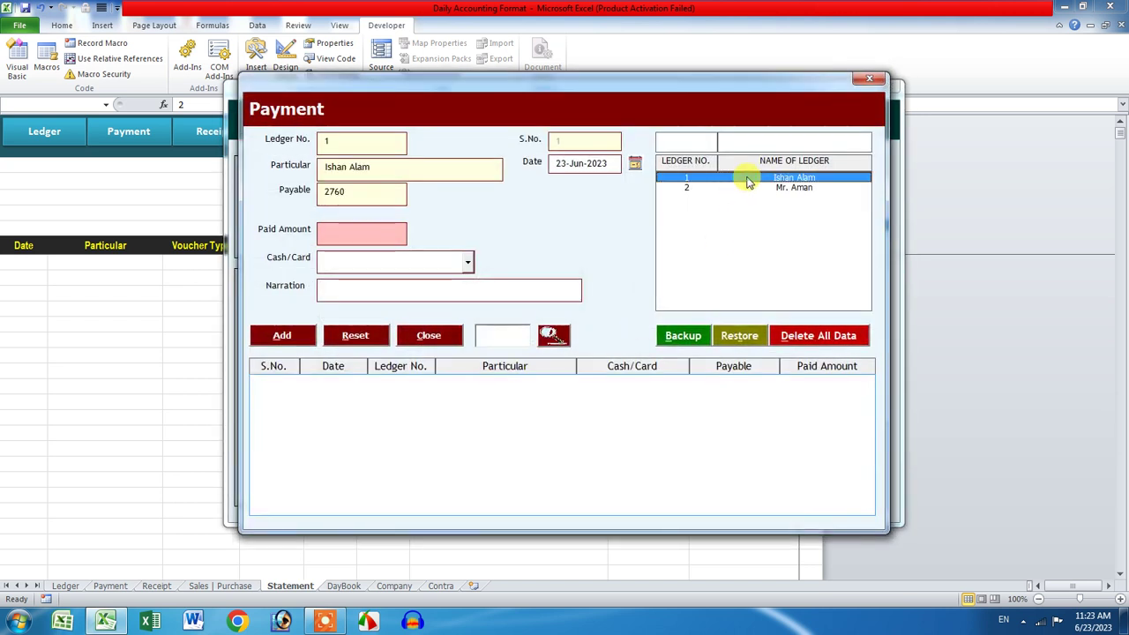
{"action": "left_click", "coordinate": [743, 187]}
{"action": "left_click", "coordinate": [743, 177]}
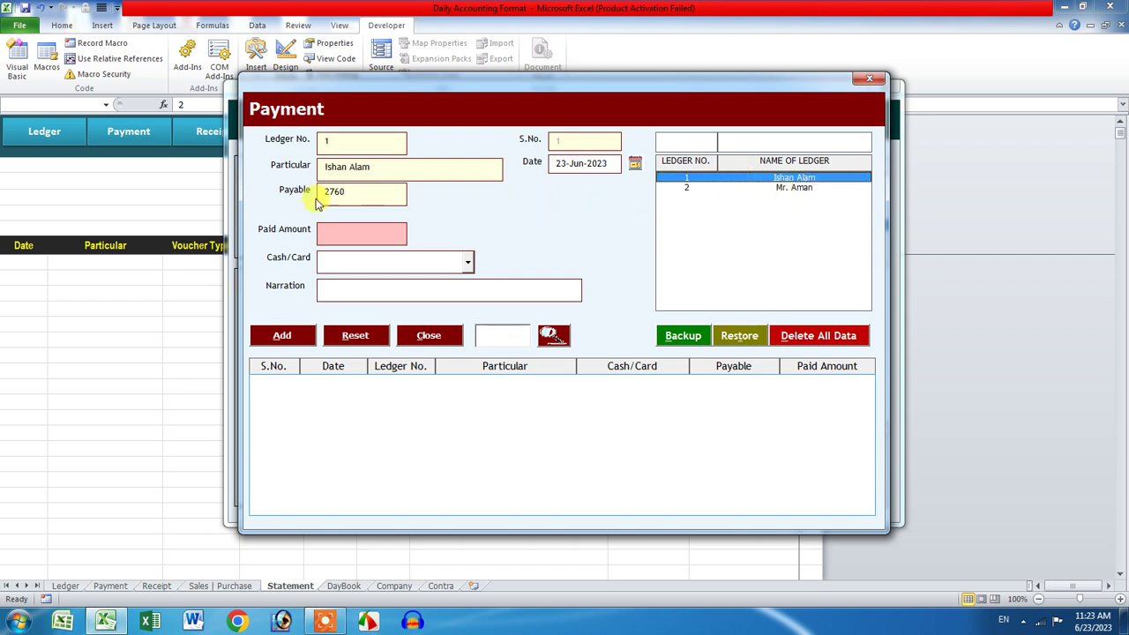
{"action": "left_click_drag", "start_coordinate": [323, 192], "coordinate": [390, 193]}
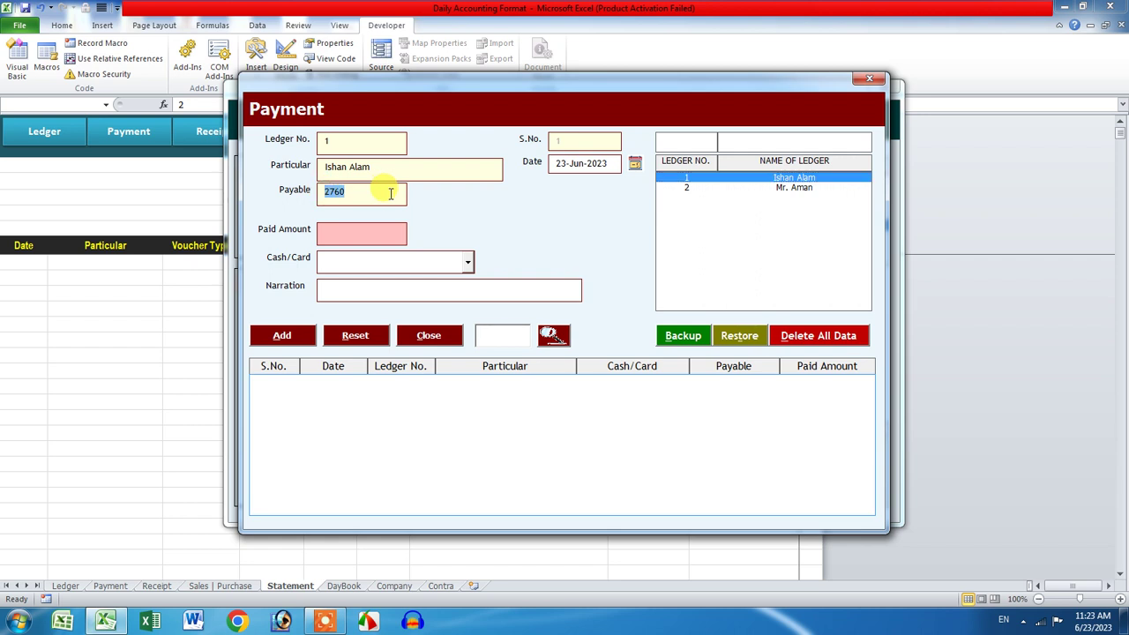
{"action": "left_click", "coordinate": [866, 80]}
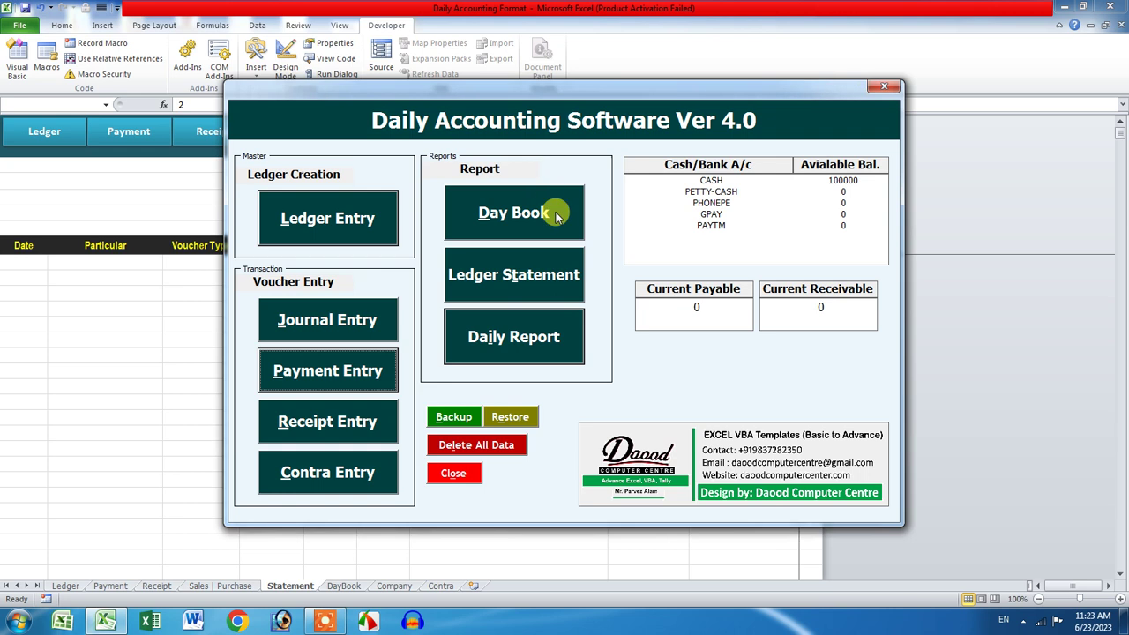
Record a purchase journal entry crediting ledger 2 with 5400, narrated 'Bill-Ab123'.
{"action": "left_click", "coordinate": [370, 319]}
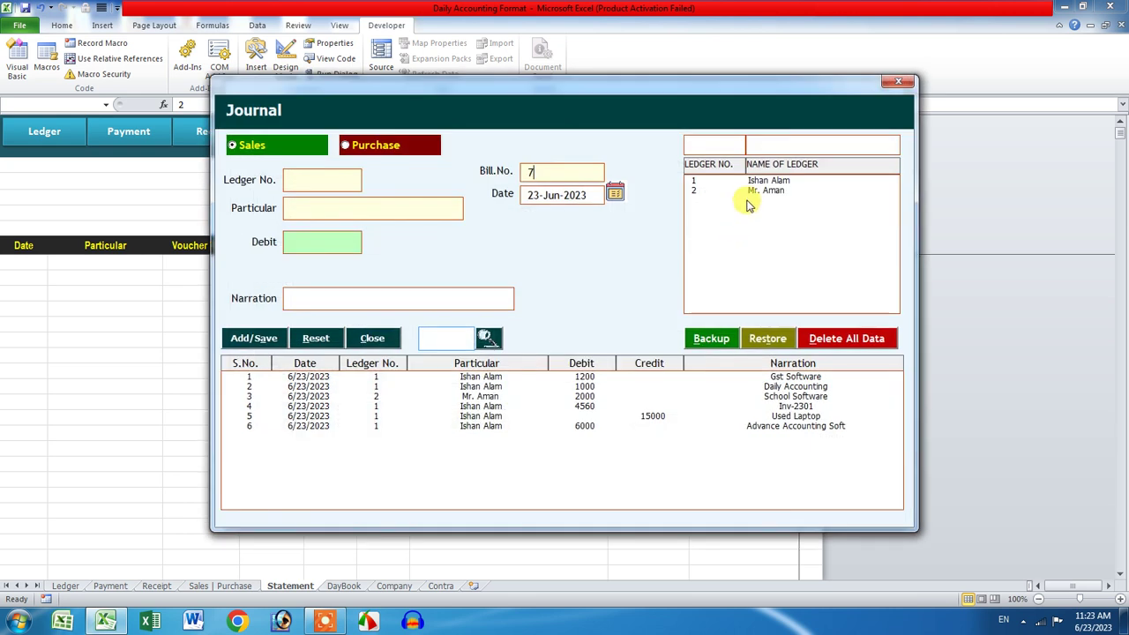
{"action": "left_click", "coordinate": [383, 146]}
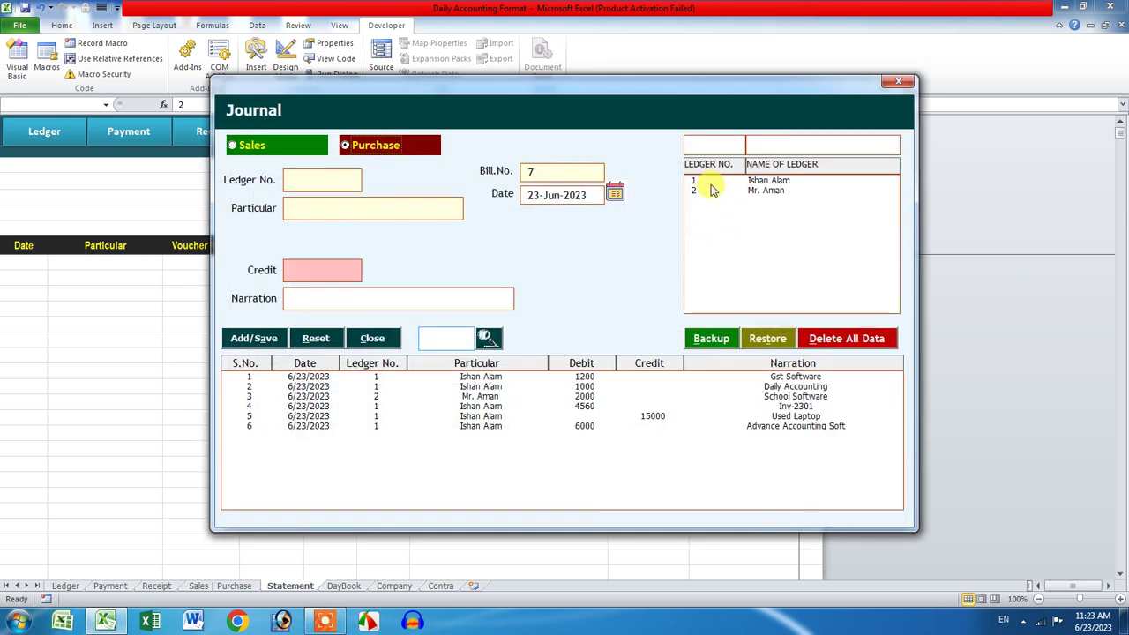
{"action": "left_click", "coordinate": [709, 181]}
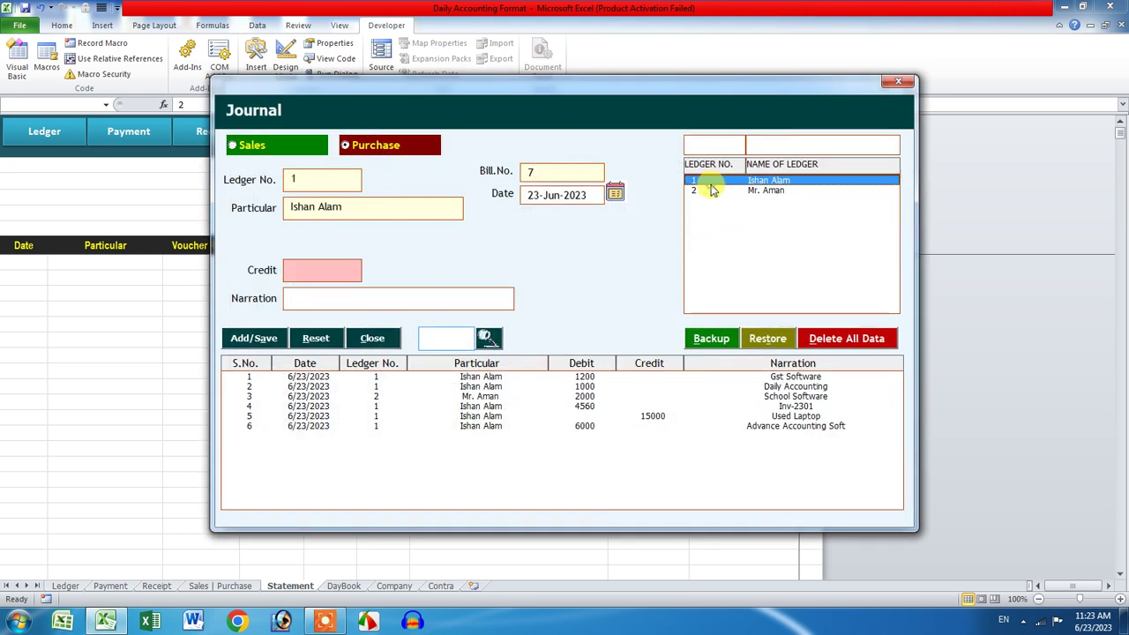
{"action": "left_click", "coordinate": [765, 191]}
{"action": "left_click", "coordinate": [322, 270]}
{"action": "type", "text": "6"}
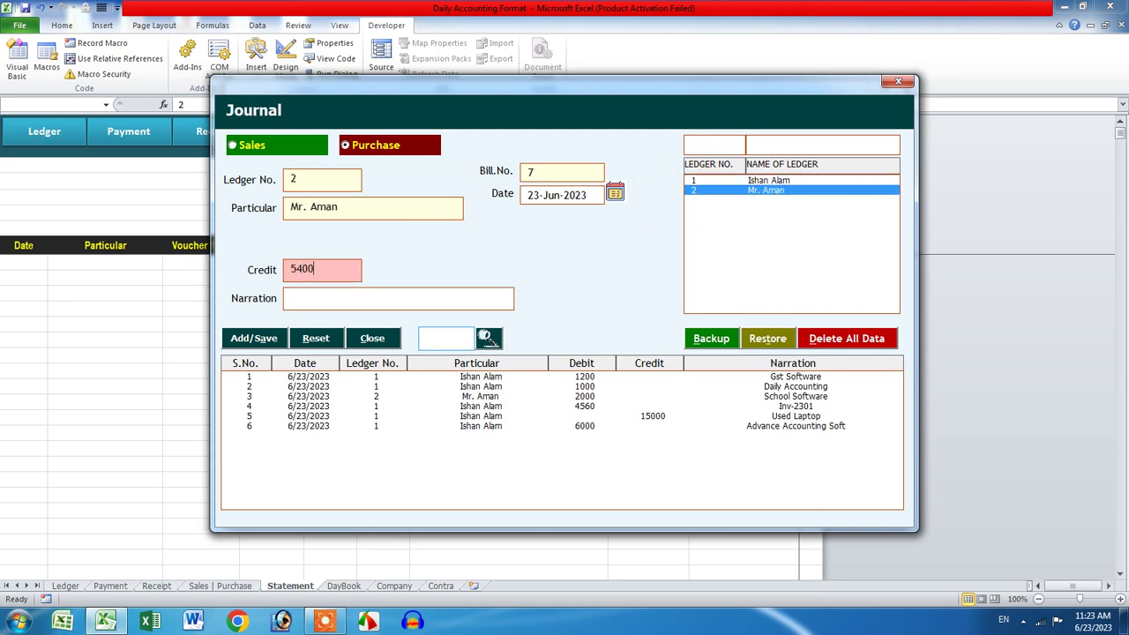
{"action": "left_click", "coordinate": [388, 300]}
{"action": "type", "text": "Bill=Ab123"}
{"action": "left_click", "coordinate": [281, 337]}
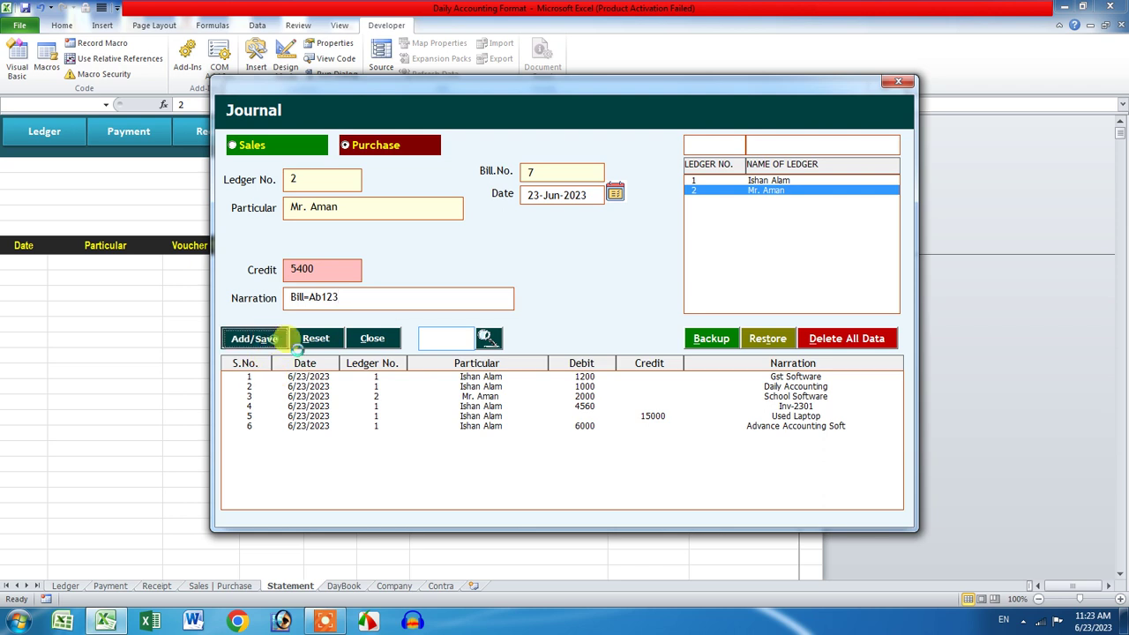
{"action": "left_click", "coordinate": [571, 353]}
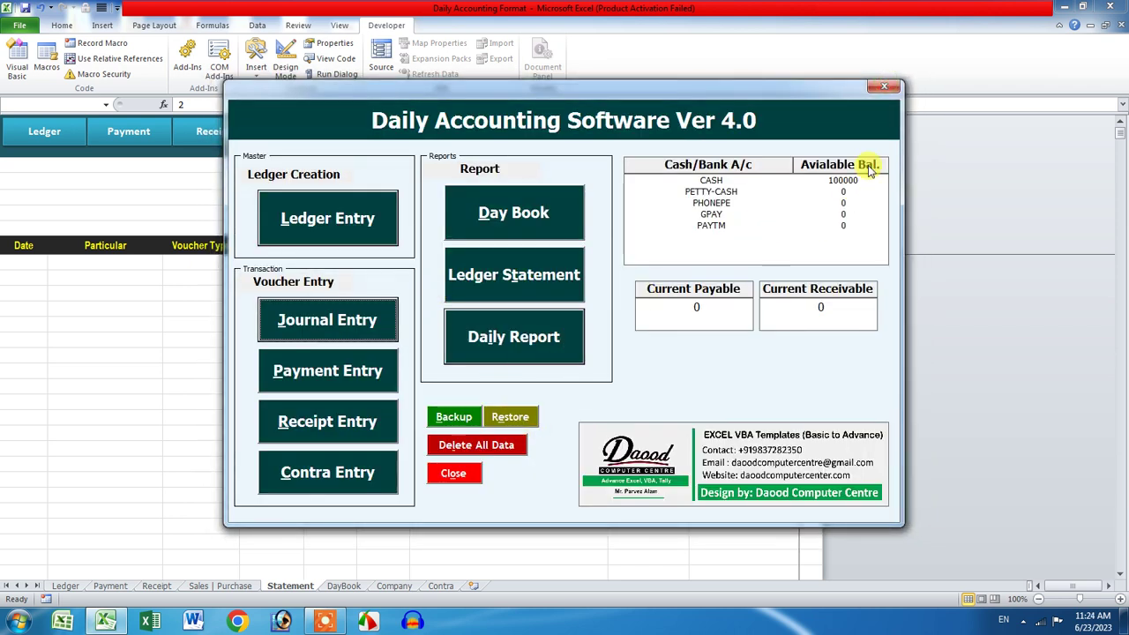
Reopen the accounting menu and start a payment entry for ledger 2.
{"action": "left_click", "coordinate": [884, 85]}
{"action": "left_click", "coordinate": [485, 228]}
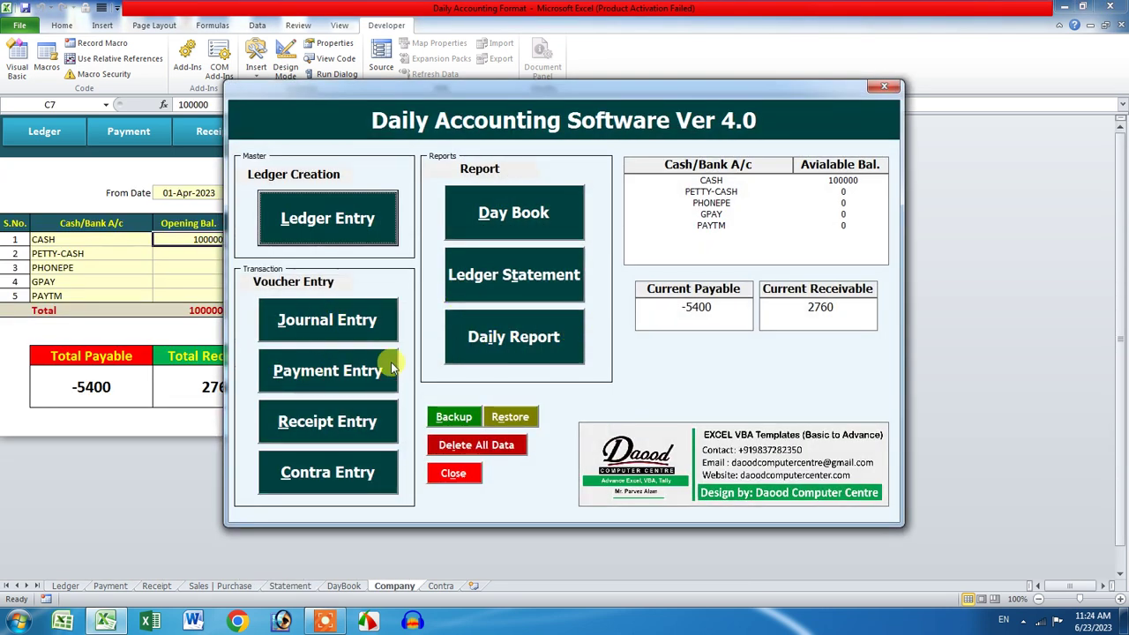
{"action": "left_click", "coordinate": [324, 372]}
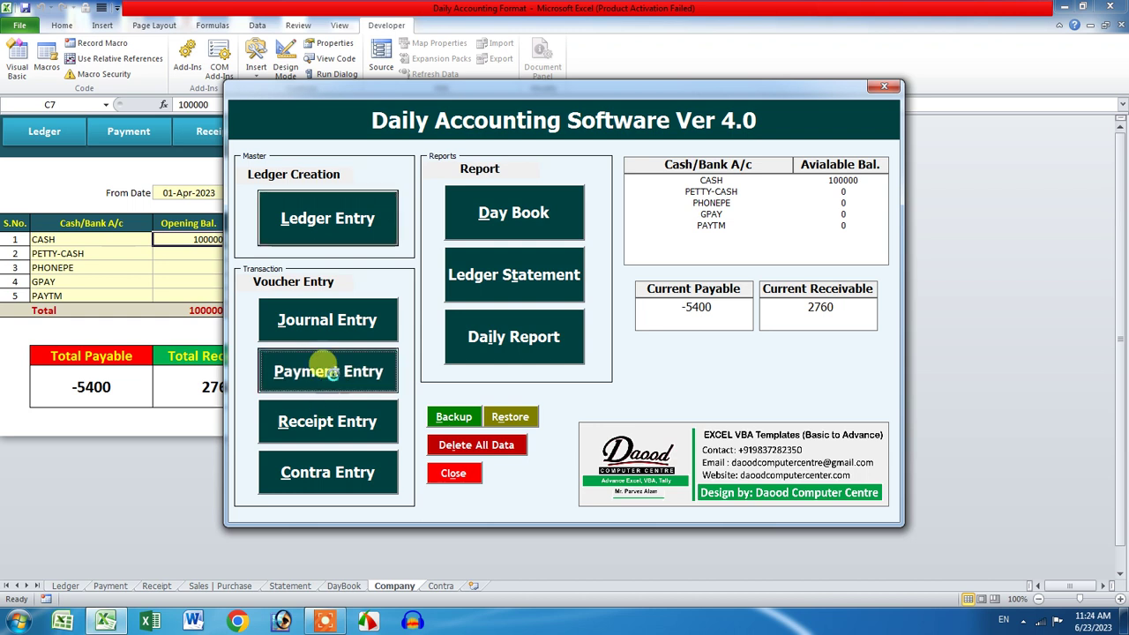
{"action": "left_click", "coordinate": [743, 187]}
{"action": "left_click", "coordinate": [743, 177]}
{"action": "left_click", "coordinate": [743, 187]}
{"action": "left_click", "coordinate": [743, 178]}
{"action": "left_click", "coordinate": [746, 189]}
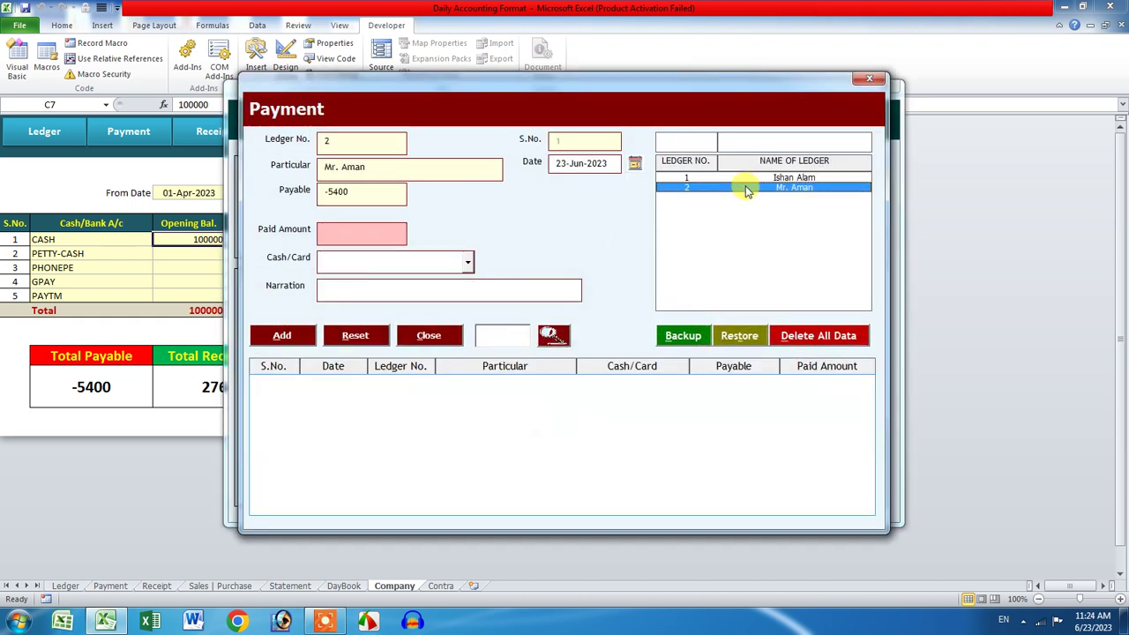
Pay 5000 in CASH to ledger 2 with narration 'Being Cash Paid' and save it.
{"action": "left_click", "coordinate": [384, 229]}
{"action": "type", "text": "5000"}
{"action": "left_click", "coordinate": [466, 262]}
{"action": "left_click", "coordinate": [458, 282]}
{"action": "type", "text": "Be"}
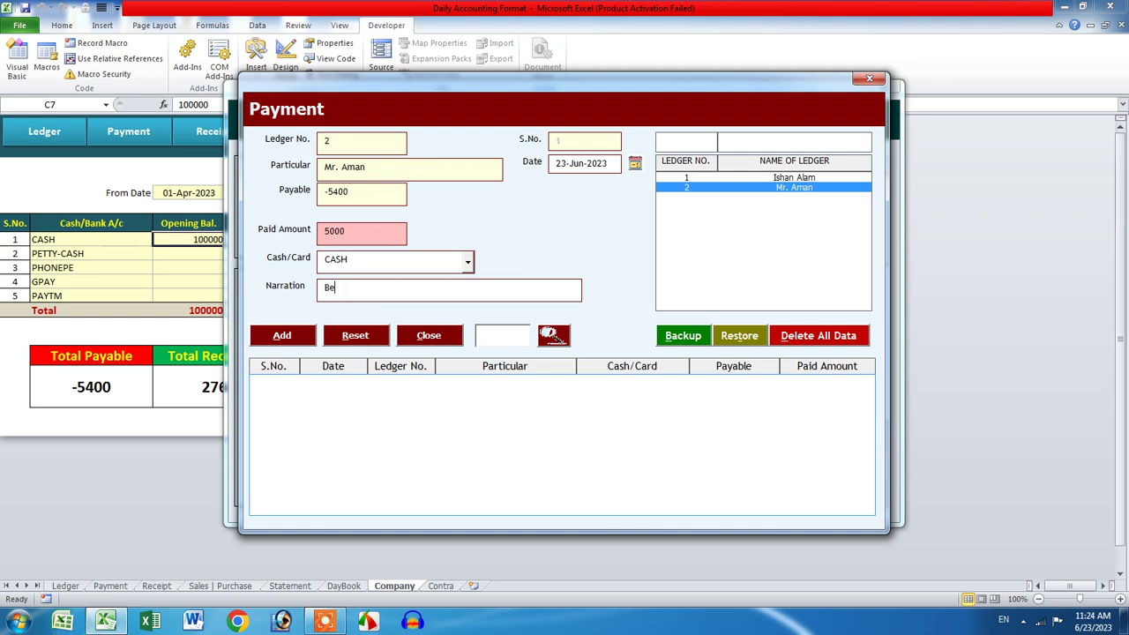
{"action": "type", "text": "ing Cash Paid"}
{"action": "left_click", "coordinate": [301, 340]}
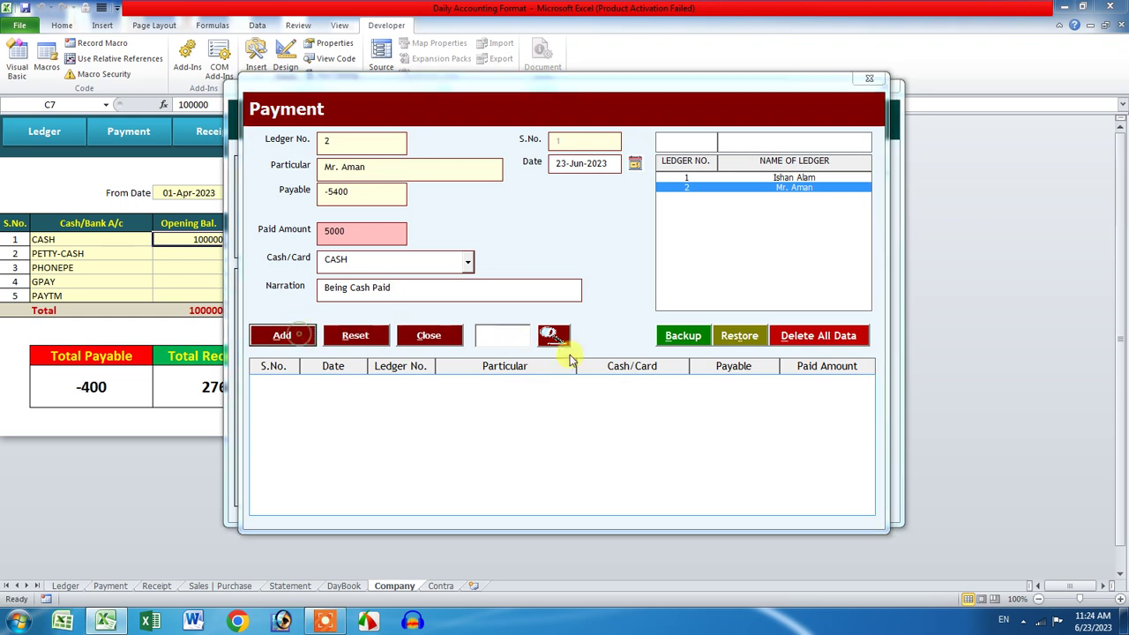
{"action": "left_click", "coordinate": [613, 351]}
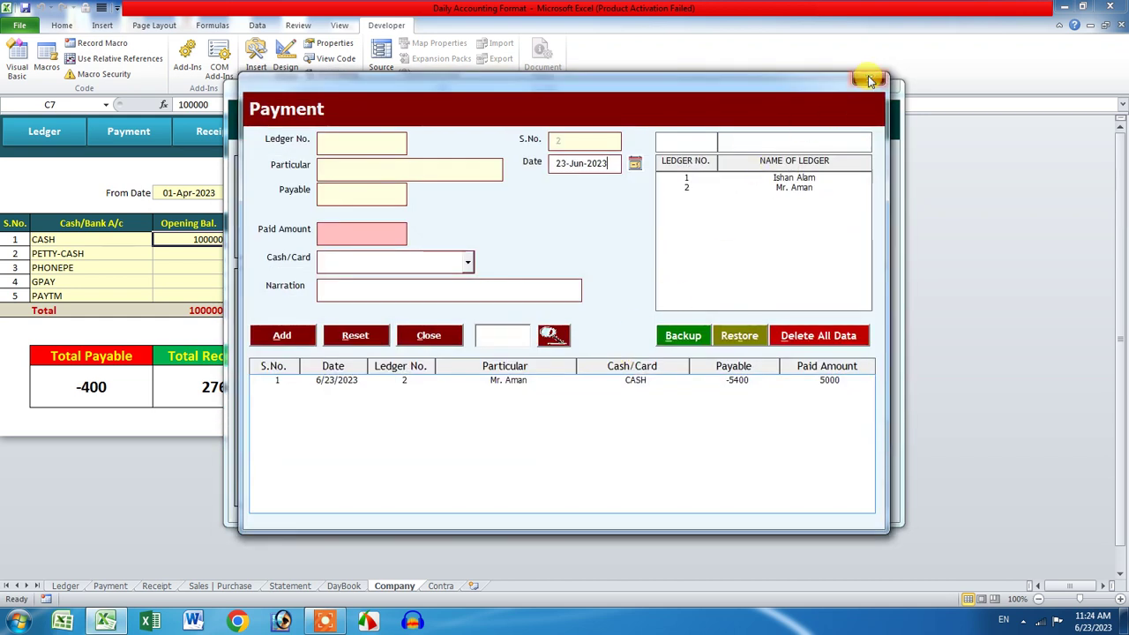
{"action": "left_click", "coordinate": [869, 78]}
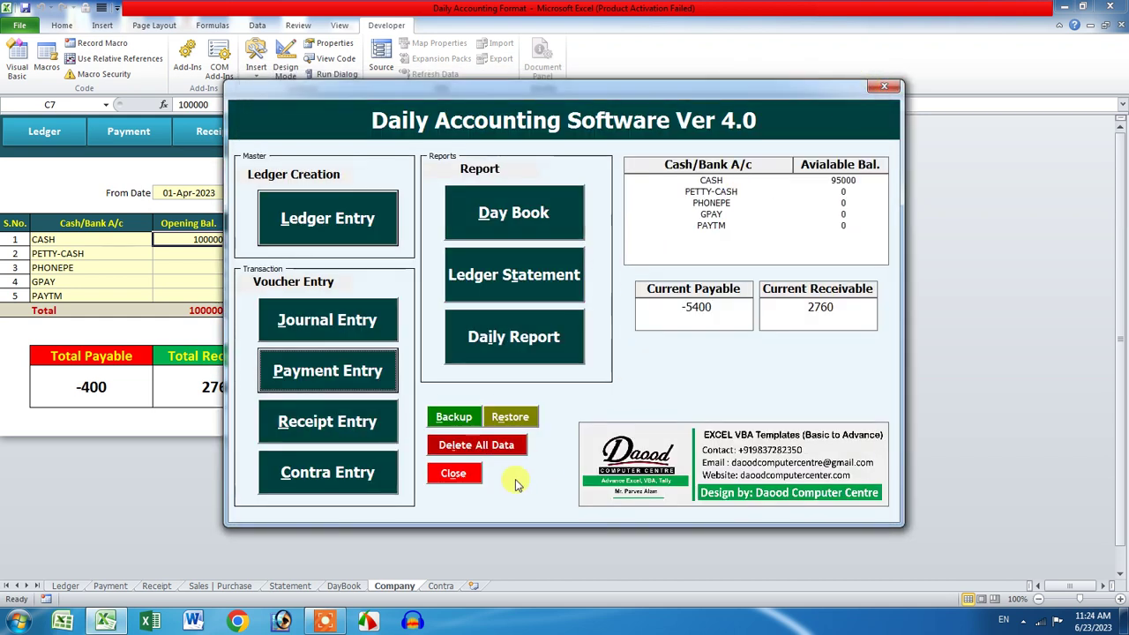
Record a 2500 PHONEPE receipt from ledger 1, narrated 'Ref#102030', and save it.
{"action": "left_click", "coordinate": [385, 416]}
{"action": "left_click", "coordinate": [748, 191]}
{"action": "left_click", "coordinate": [757, 180]}
{"action": "left_click", "coordinate": [375, 249]}
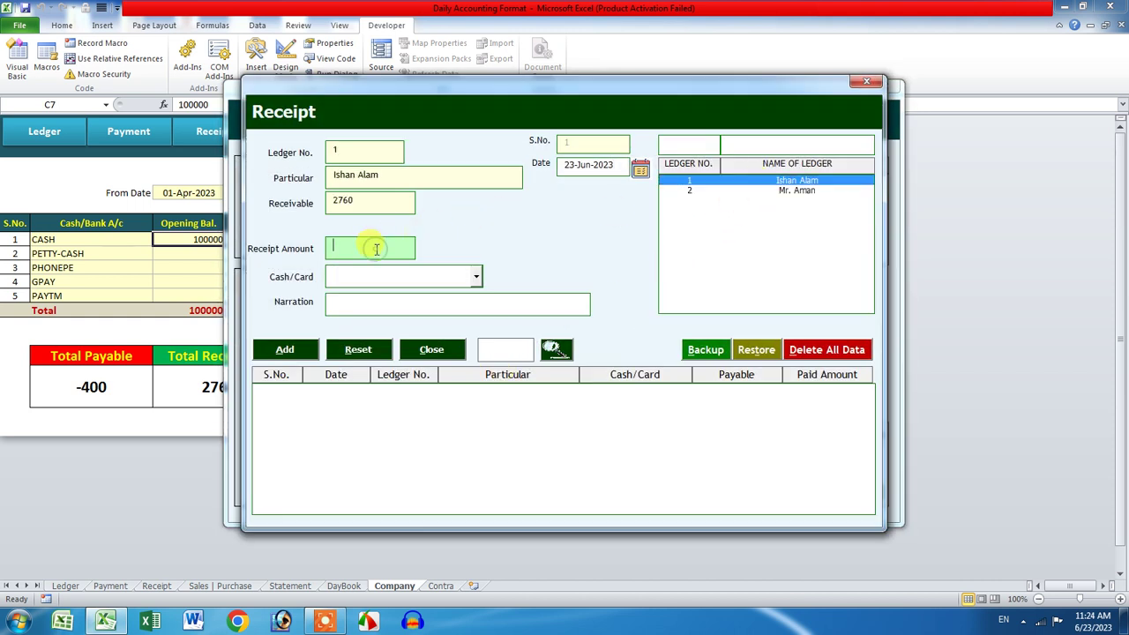
{"action": "left_click", "coordinate": [475, 277]}
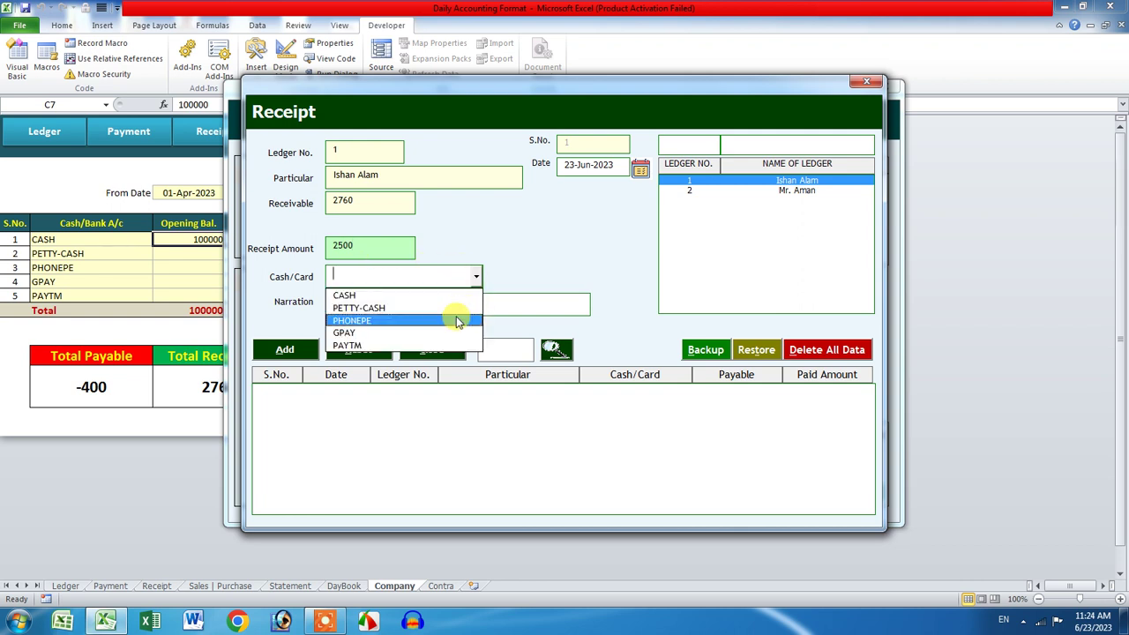
{"action": "left_click", "coordinate": [385, 320]}
{"action": "left_click", "coordinate": [387, 301]}
{"action": "type", "text": "Ref#102030"}
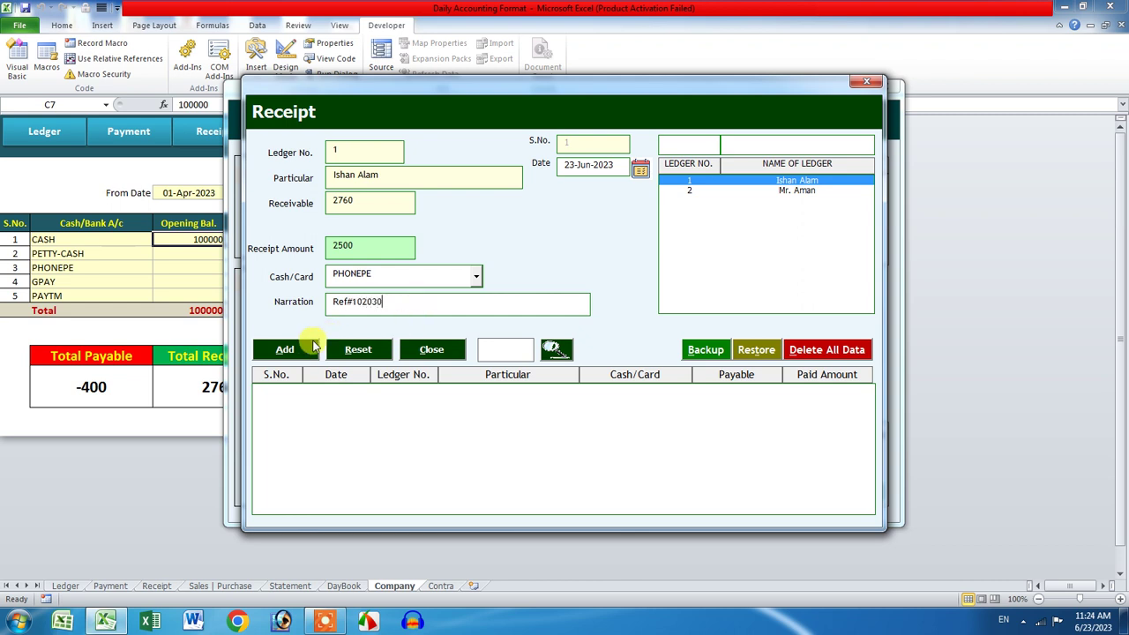
{"action": "left_click", "coordinate": [291, 349]}
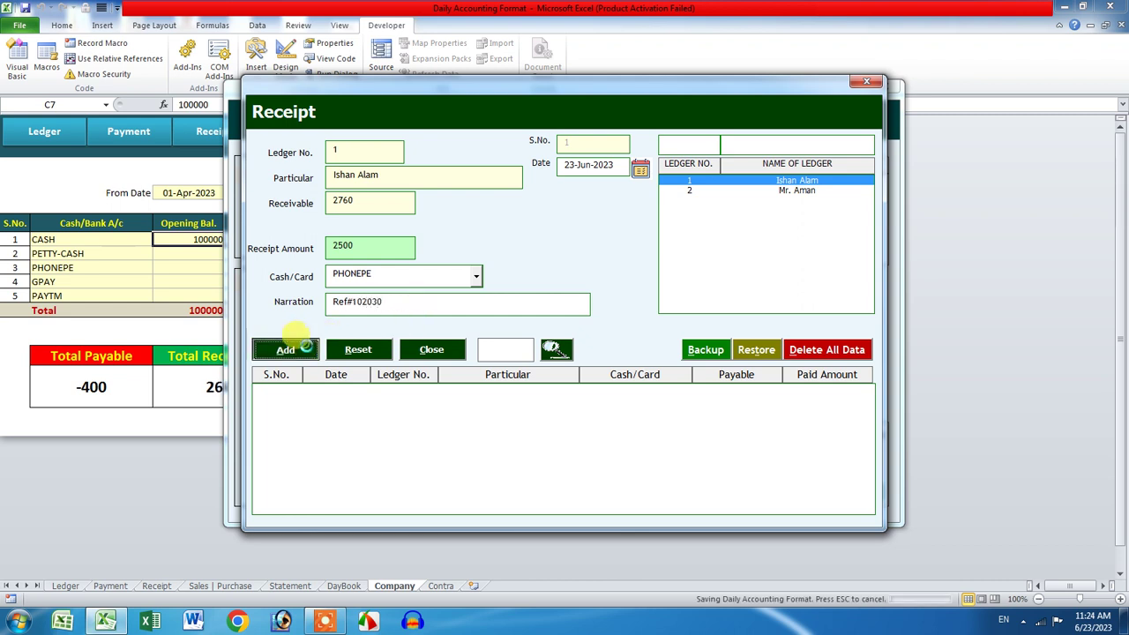
{"action": "left_click", "coordinate": [583, 356]}
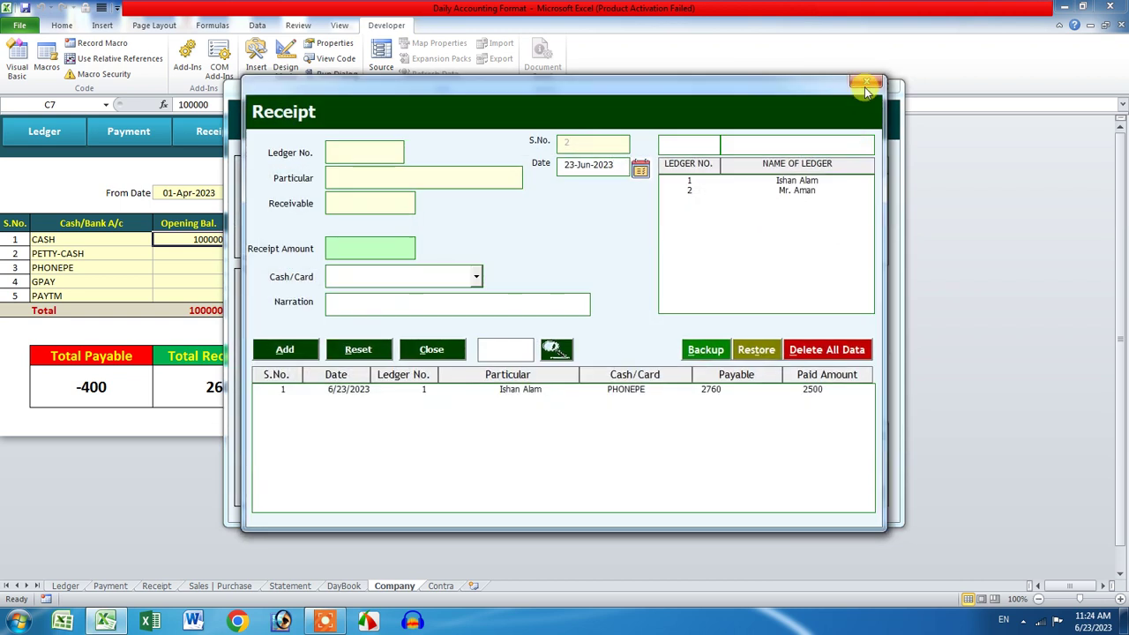
Close the receipt form and menu, check the Company sheet balances, then reopen the menu.
{"action": "left_click", "coordinate": [865, 81]}
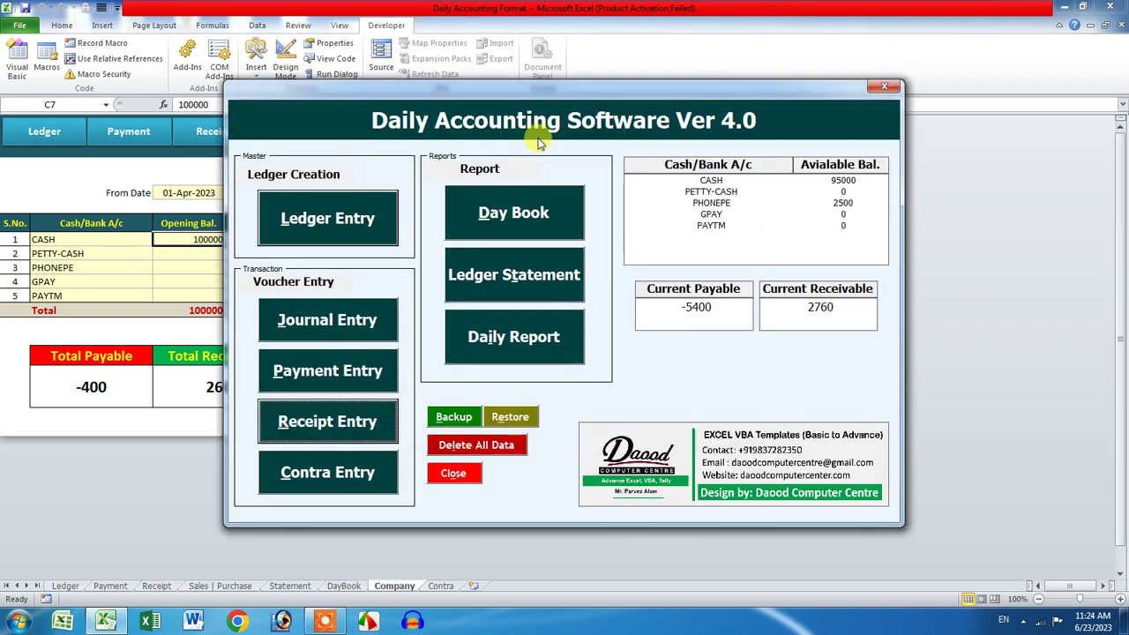
{"action": "left_click", "coordinate": [884, 85]}
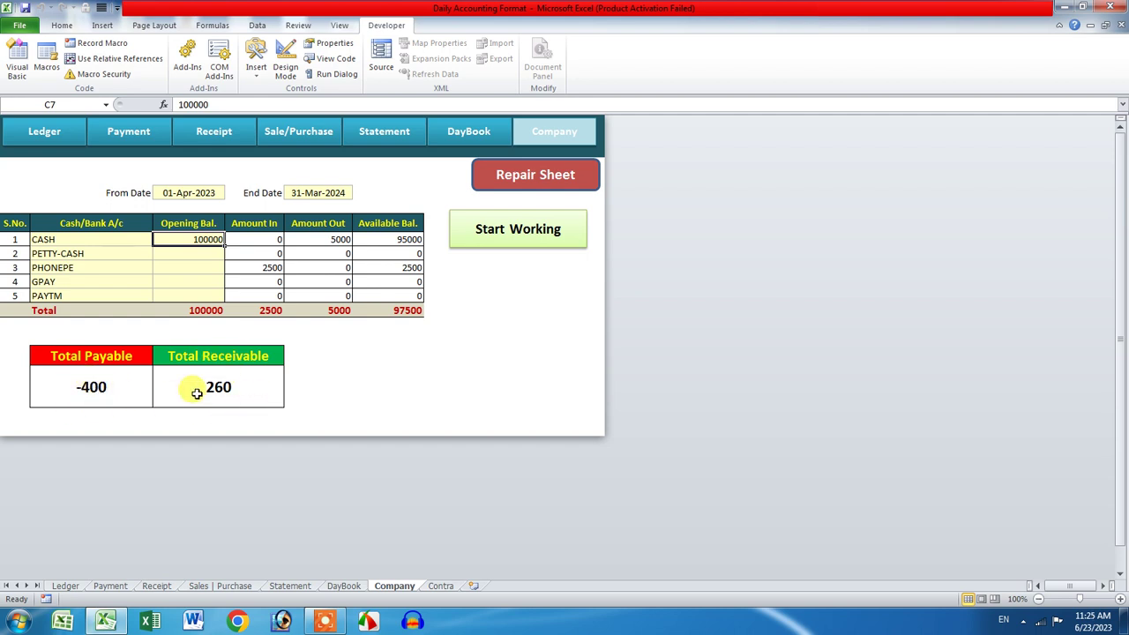
{"action": "left_click", "coordinate": [494, 246]}
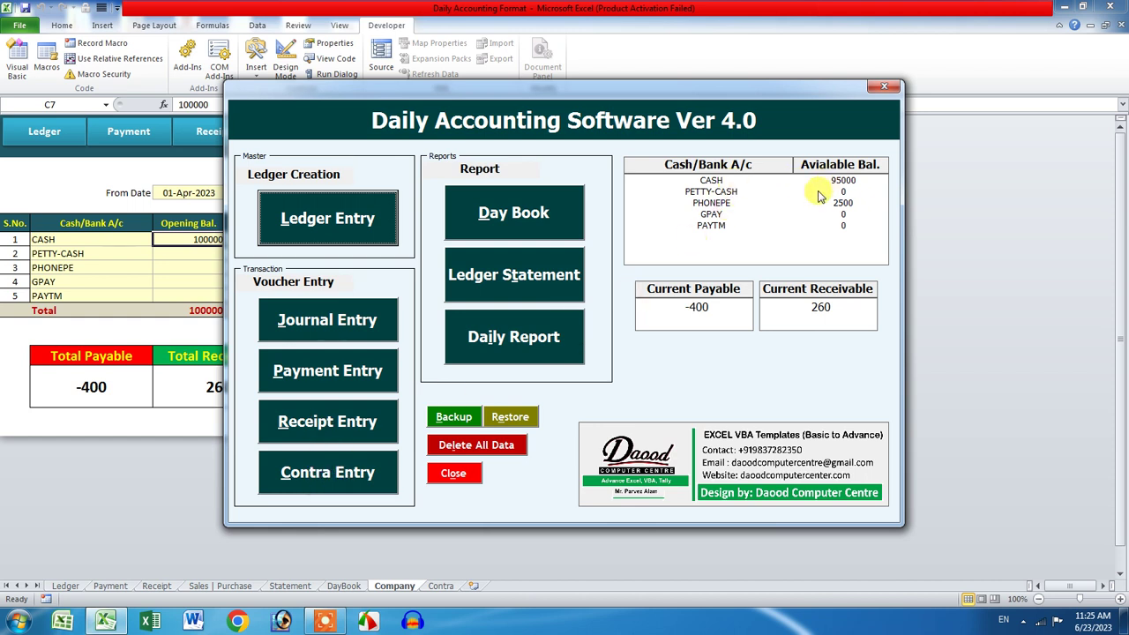
Save a 5000 contra transfer from CASH into PETTY-CASH.
{"action": "left_click", "coordinate": [344, 472]}
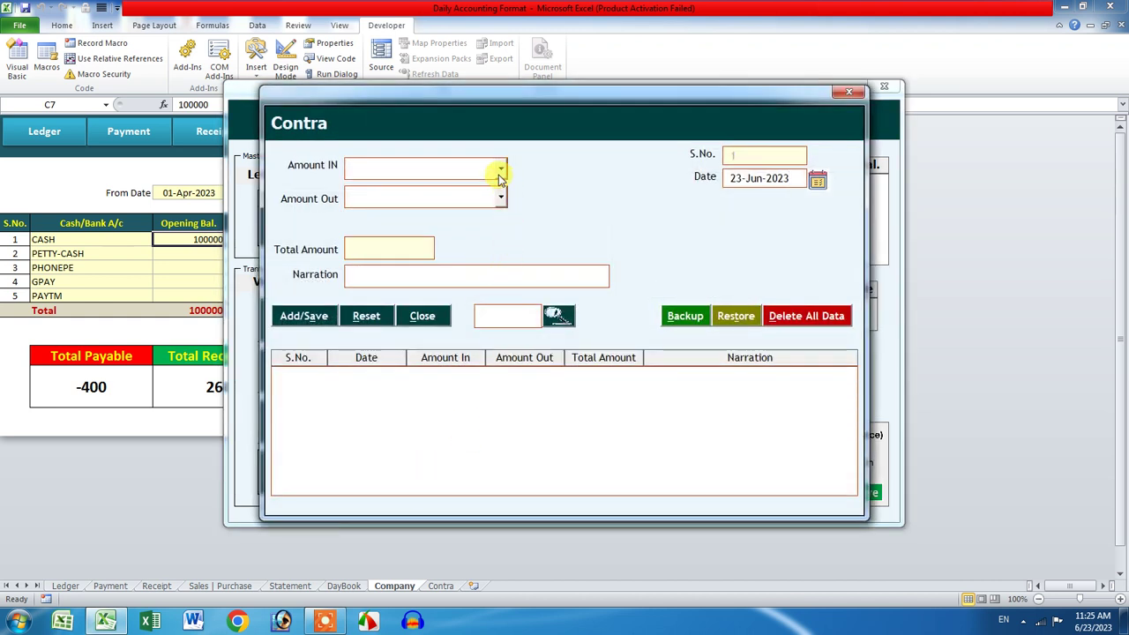
{"action": "left_click", "coordinate": [500, 168]}
{"action": "left_click", "coordinate": [473, 203]}
{"action": "left_click", "coordinate": [471, 197]}
{"action": "left_click", "coordinate": [457, 215]}
{"action": "left_click", "coordinate": [409, 247]}
{"action": "type", "text": "5000"}
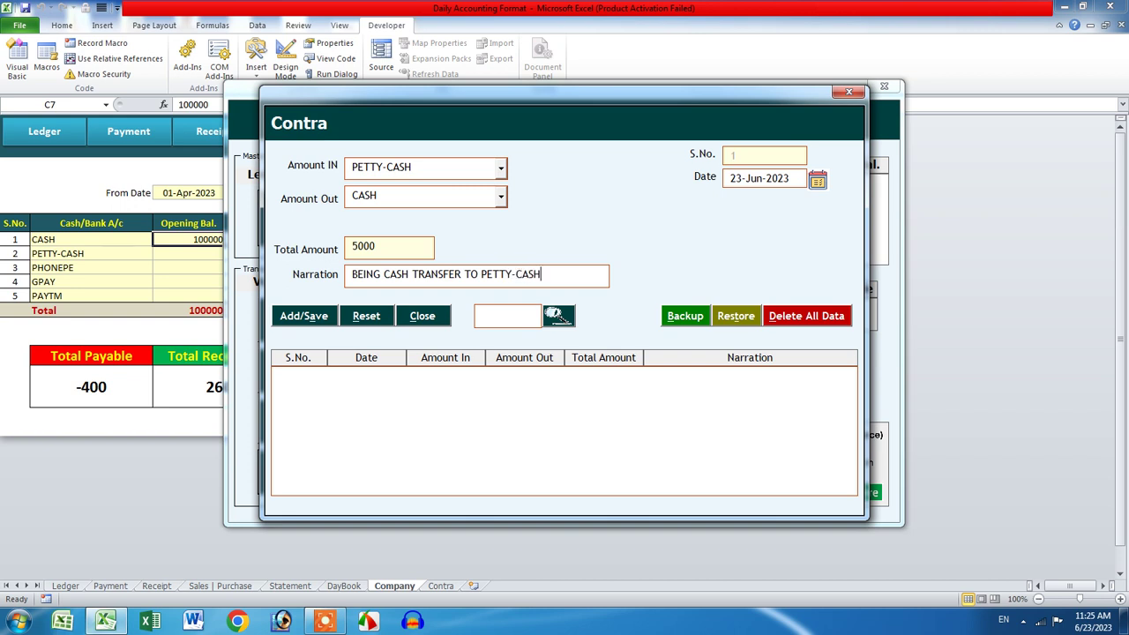
{"action": "left_click", "coordinate": [284, 313]}
{"action": "left_click", "coordinate": [606, 351]}
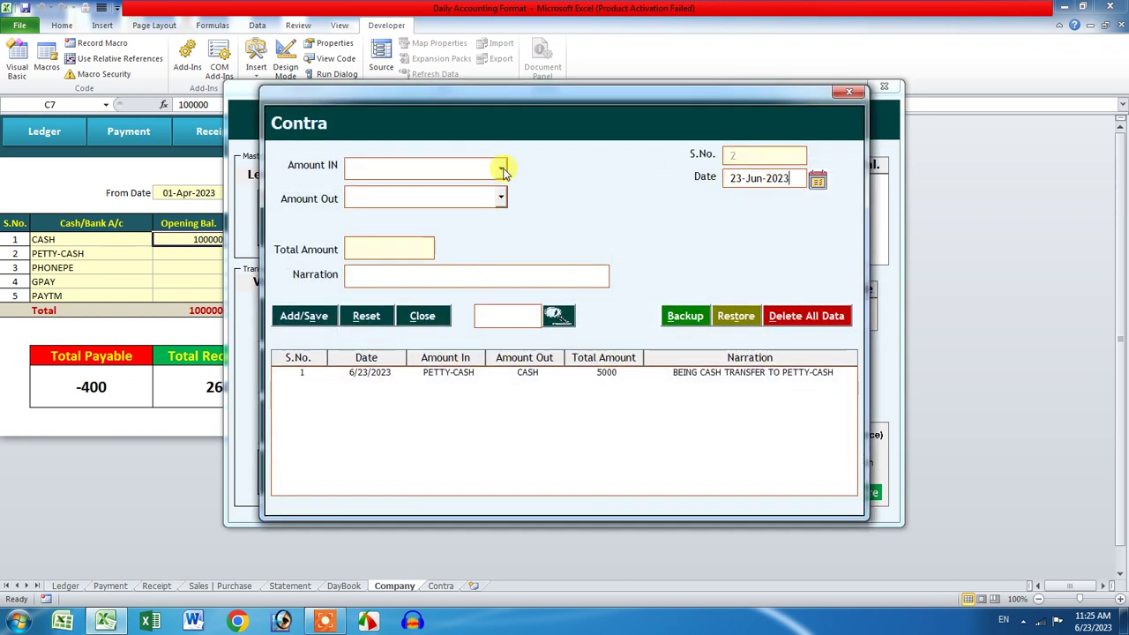
Save a 20000 contra transfer from CASH into GPAY with a narration.
{"action": "left_click", "coordinate": [500, 167]}
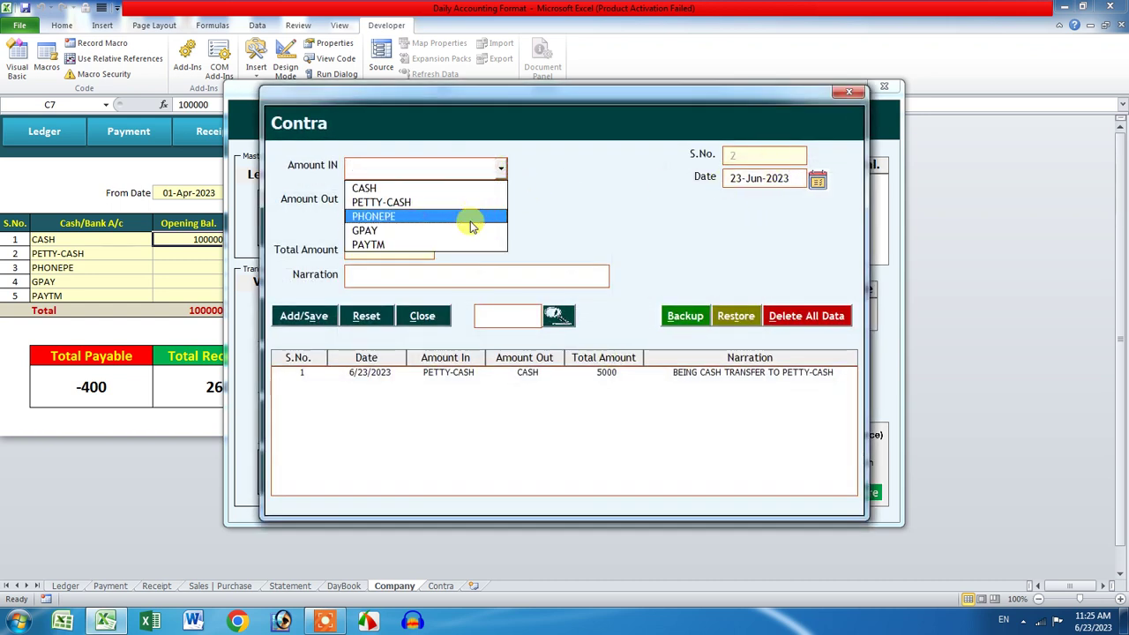
{"action": "left_click", "coordinate": [471, 231]}
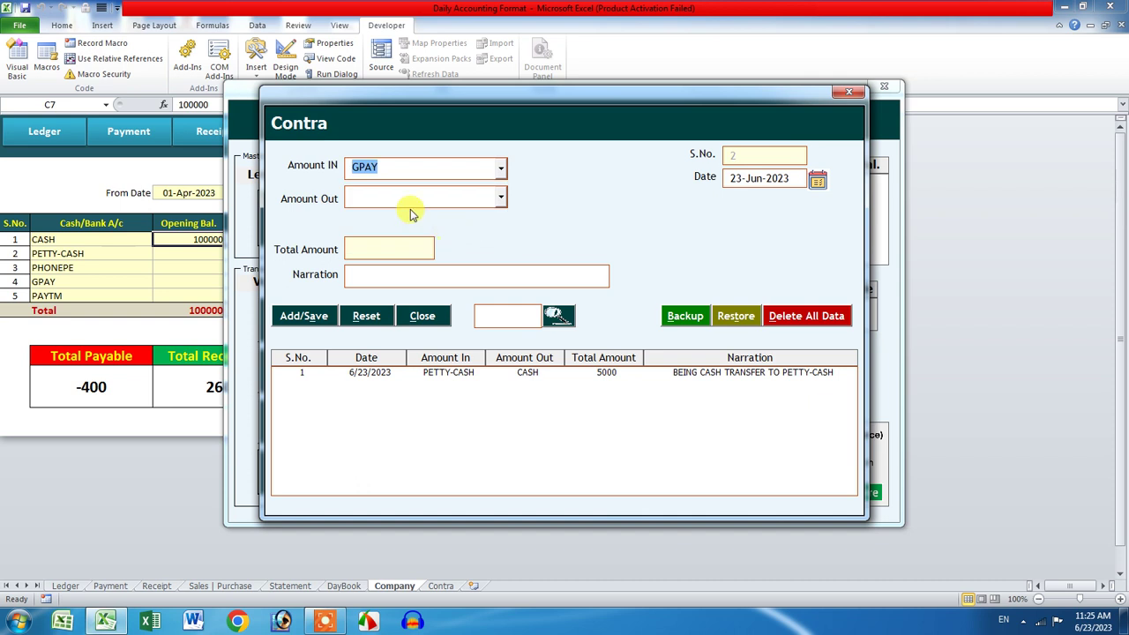
{"action": "left_click", "coordinate": [409, 201]}
{"action": "left_click", "coordinate": [402, 216]}
{"action": "left_click", "coordinate": [395, 246]}
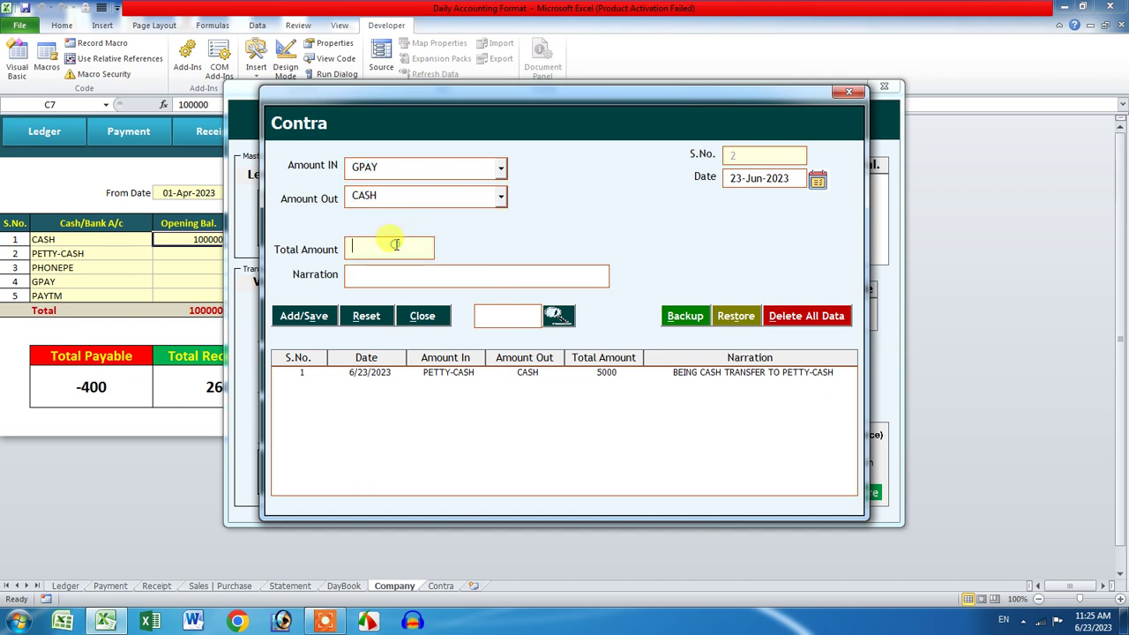
{"action": "type", "text": "20000"}
{"action": "left_click", "coordinate": [397, 274]}
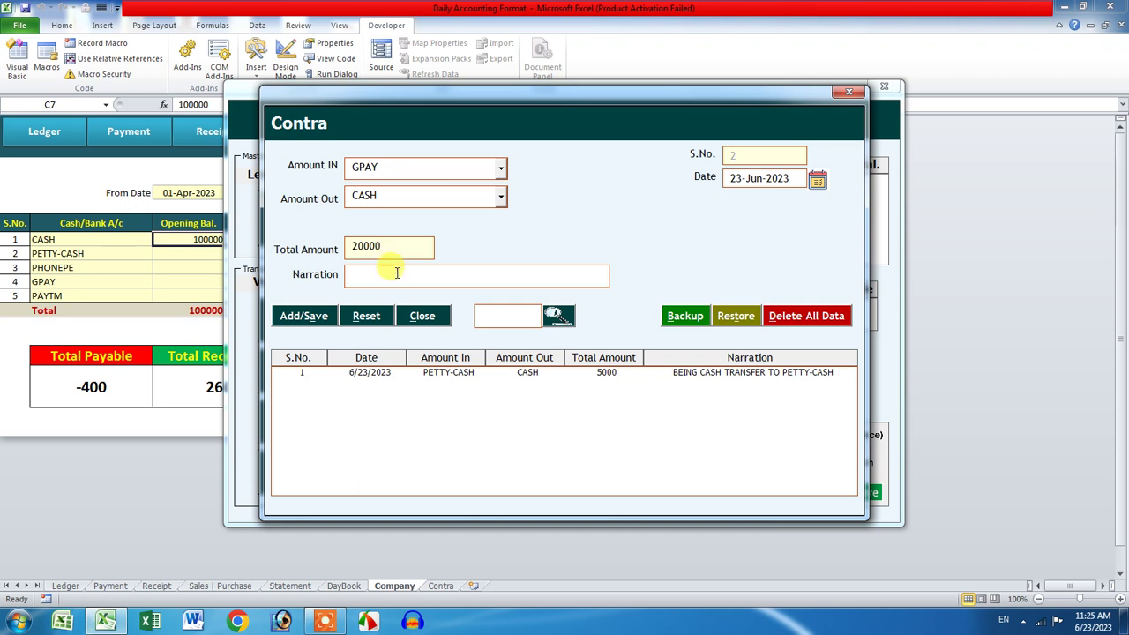
{"action": "type", "text": "BE"}
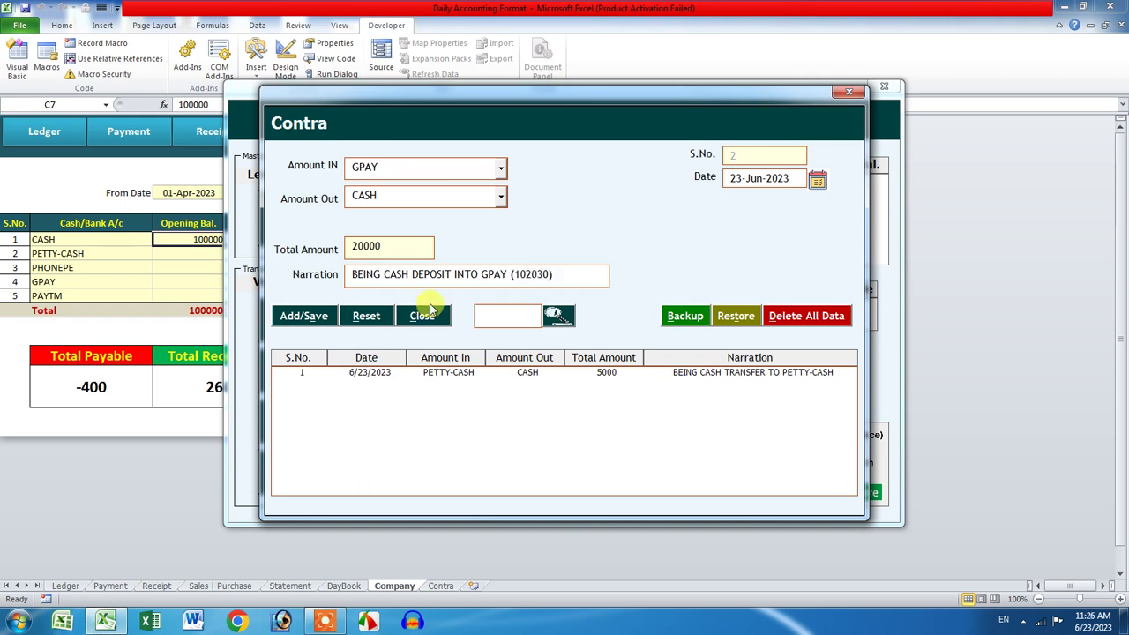
{"action": "left_click", "coordinate": [297, 314]}
{"action": "left_click", "coordinate": [584, 353]}
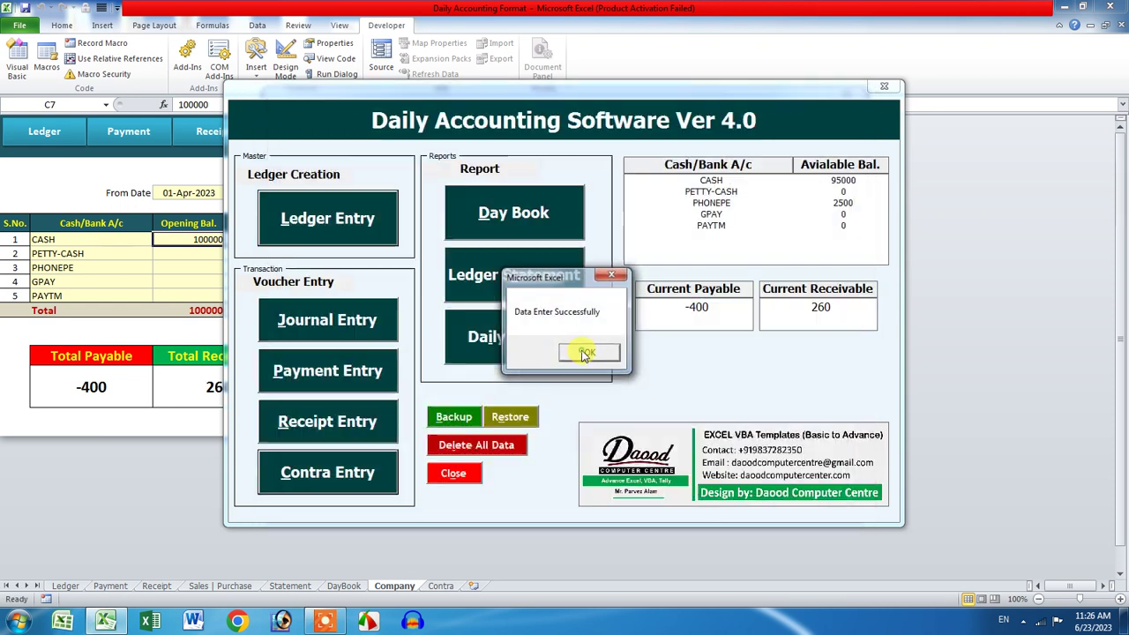
{"action": "left_click", "coordinate": [850, 91]}
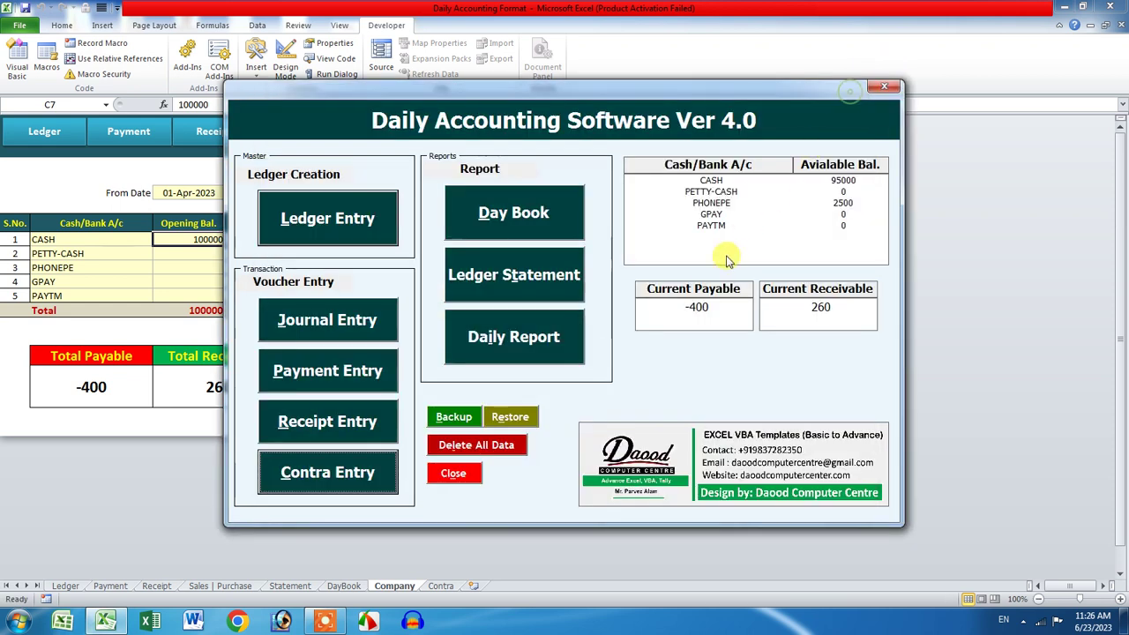
Generate the Day Book report for 01-Jun-2023 to 30-Jun-2023.
{"action": "left_click", "coordinate": [577, 210]}
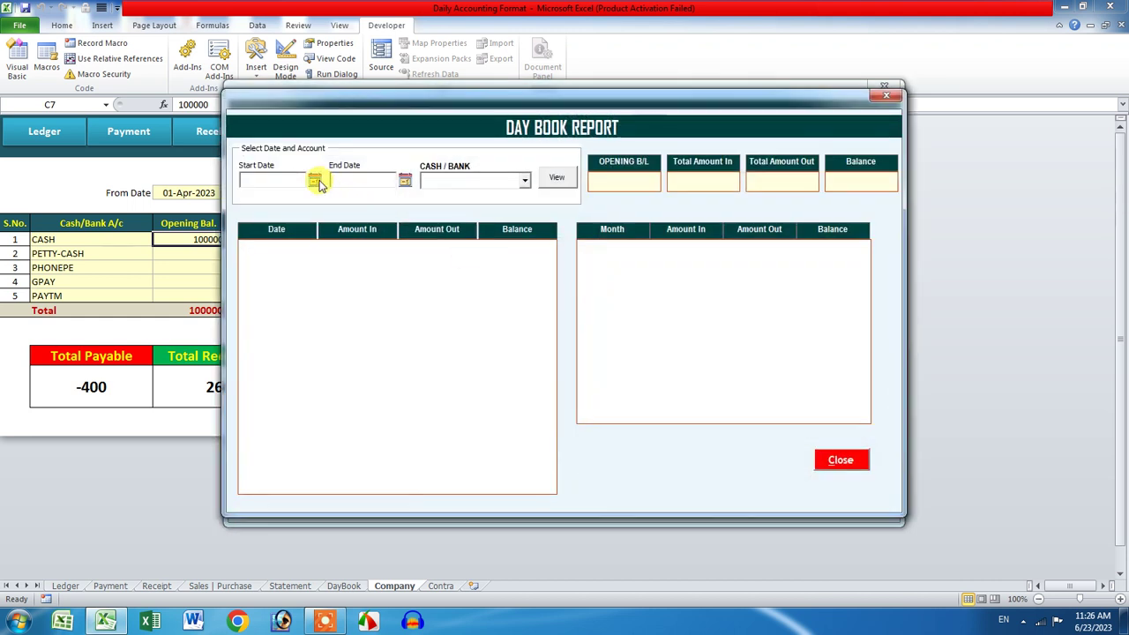
{"action": "left_click", "coordinate": [315, 180]}
{"action": "left_click", "coordinate": [483, 369]}
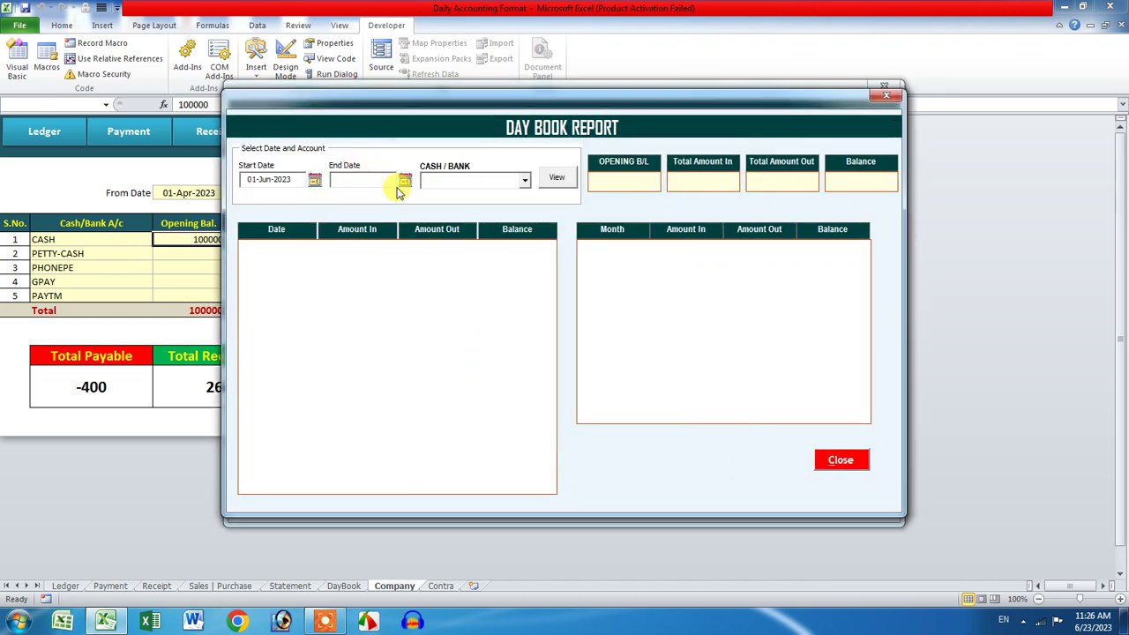
{"action": "left_click", "coordinate": [405, 179]}
{"action": "left_click", "coordinate": [654, 380]}
{"action": "left_click", "coordinate": [553, 178]}
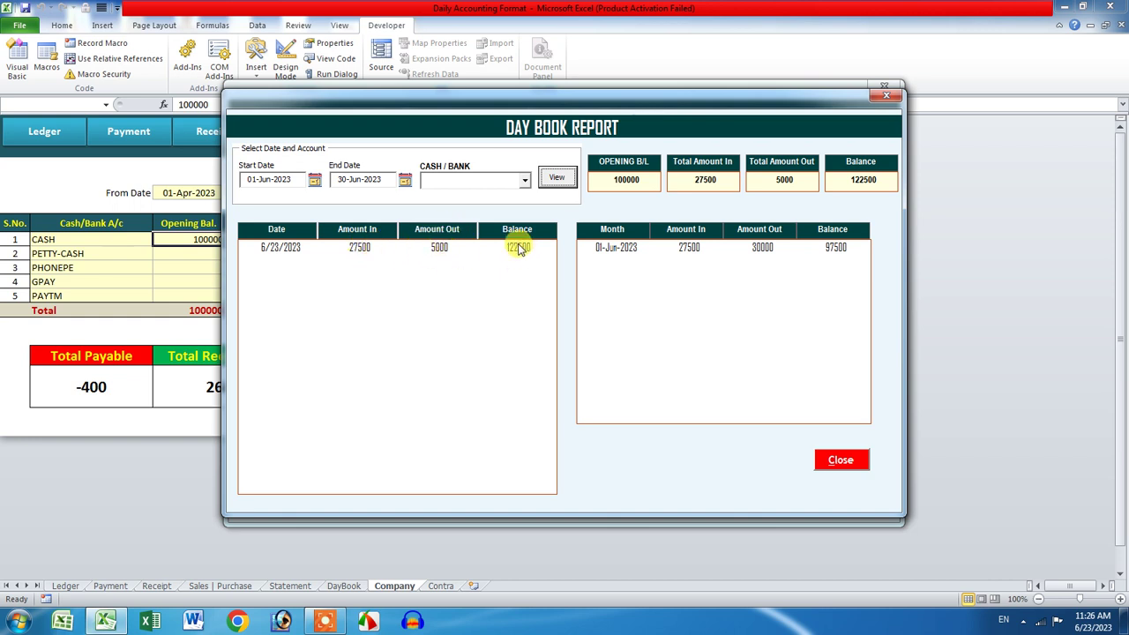
Filter the day book to the CASH account, showing 30000 out and 70000 balance.
{"action": "left_click_drag", "start_coordinate": [642, 182], "coordinate": [596, 182]}
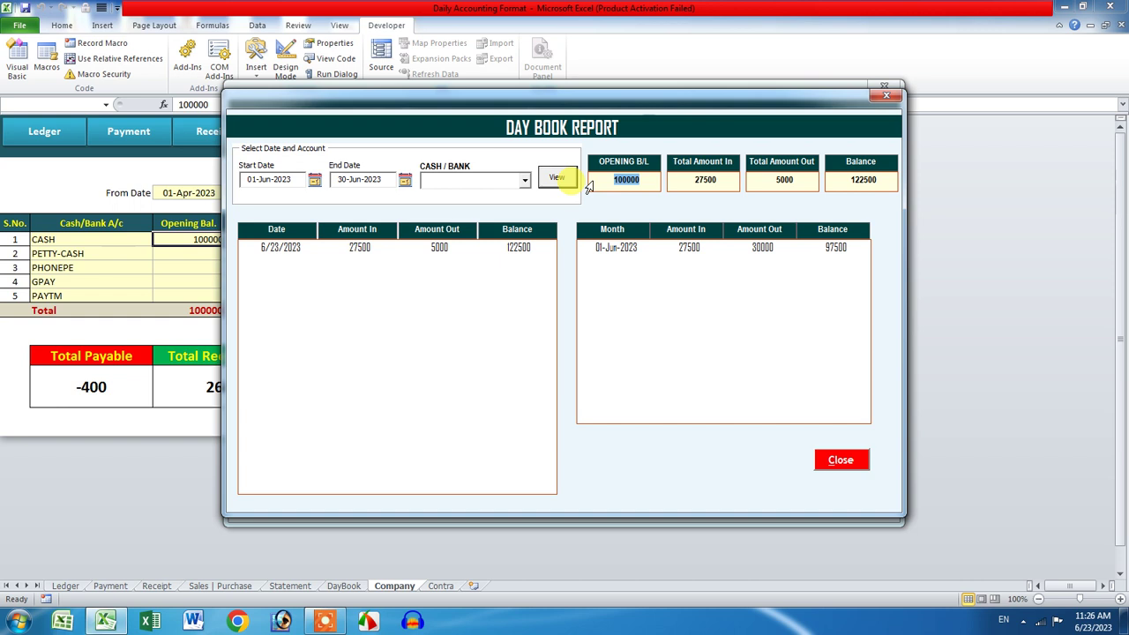
{"action": "left_click", "coordinate": [524, 179]}
{"action": "left_click", "coordinate": [441, 195]}
{"action": "left_click", "coordinate": [559, 178]}
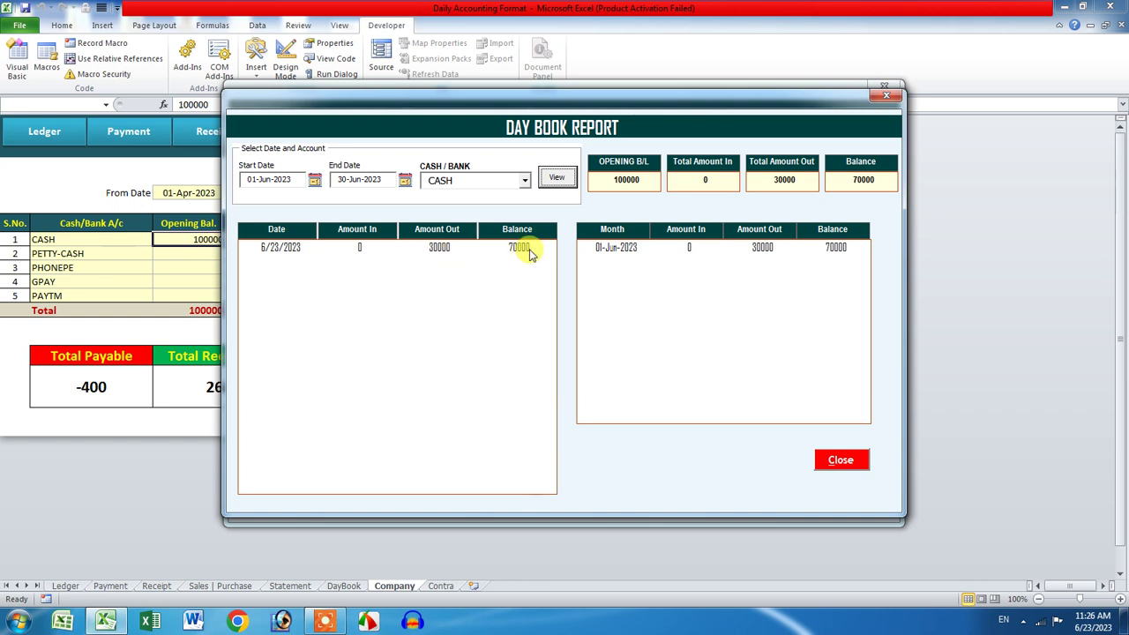
Inspect CASH's 6/23/2023 day and June month transaction details.
{"action": "double_click", "coordinate": [530, 249]}
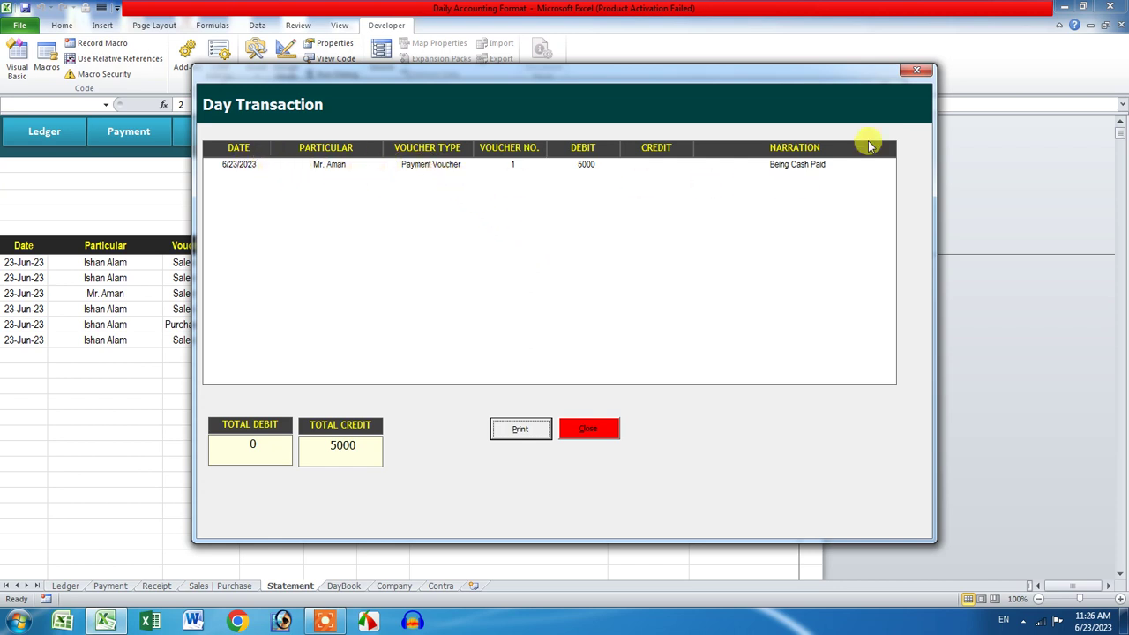
{"action": "left_click", "coordinate": [914, 70]}
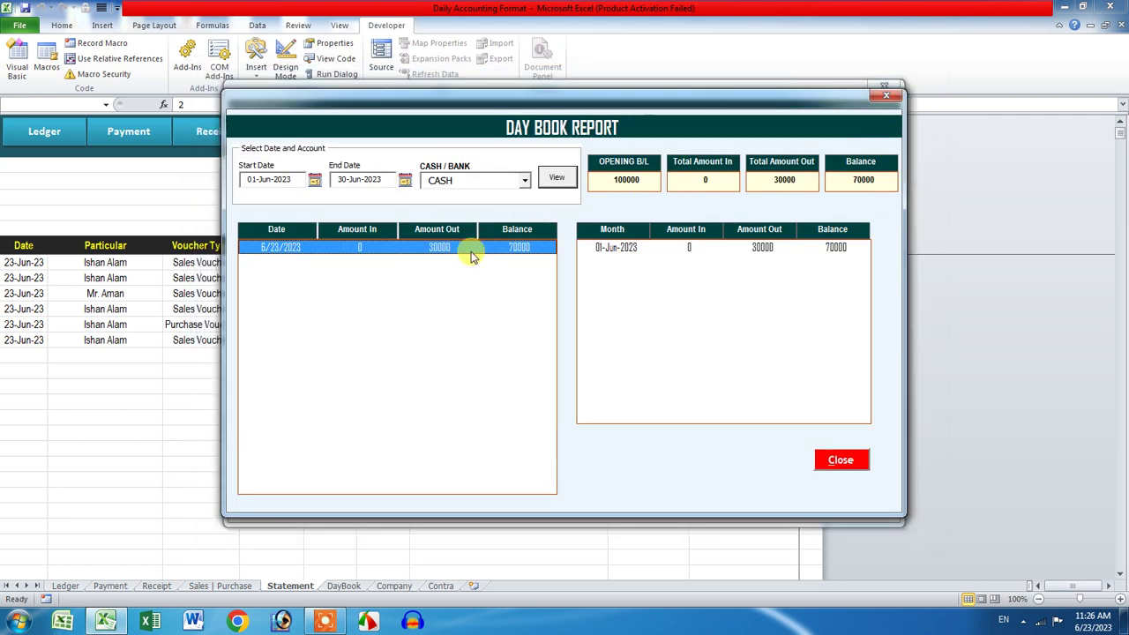
{"action": "double_click", "coordinate": [641, 251]}
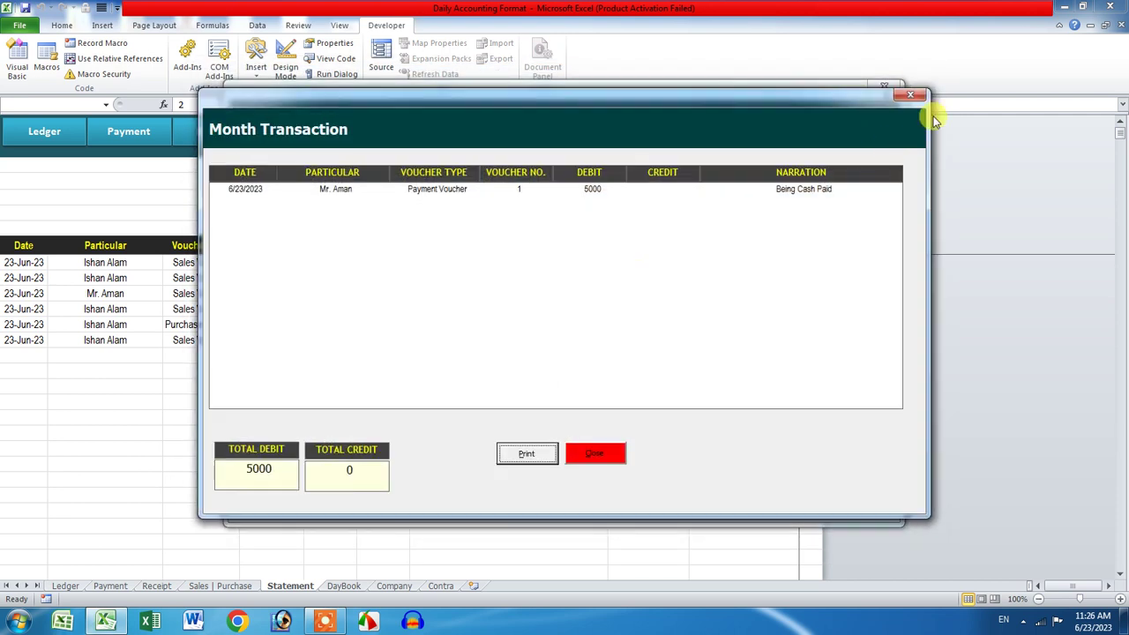
{"action": "left_click", "coordinate": [910, 95]}
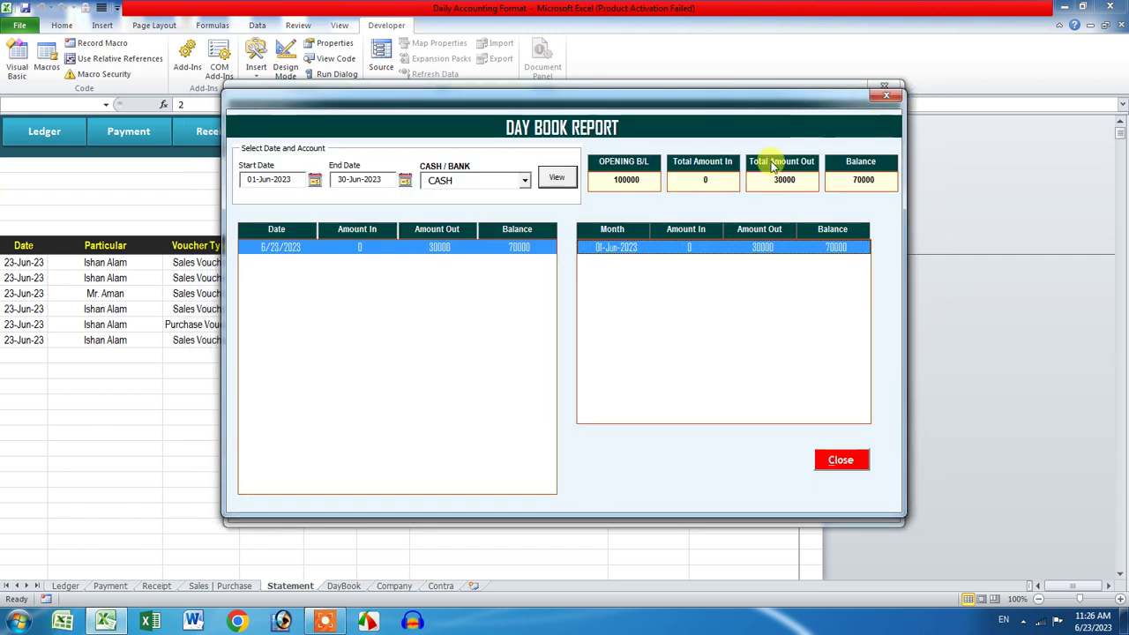
Switch the report to PETTY-CASH and review its 6/23/2023 contra transactions.
{"action": "left_click", "coordinate": [524, 180]}
{"action": "left_click", "coordinate": [507, 209]}
{"action": "left_click", "coordinate": [558, 181]}
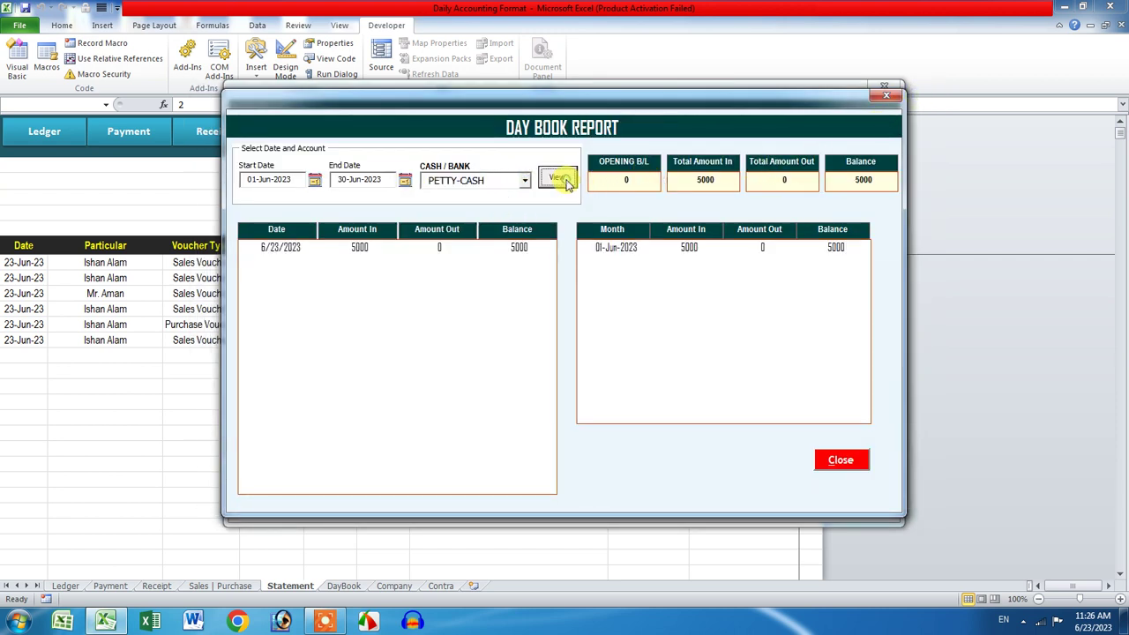
{"action": "double_click", "coordinate": [529, 252]}
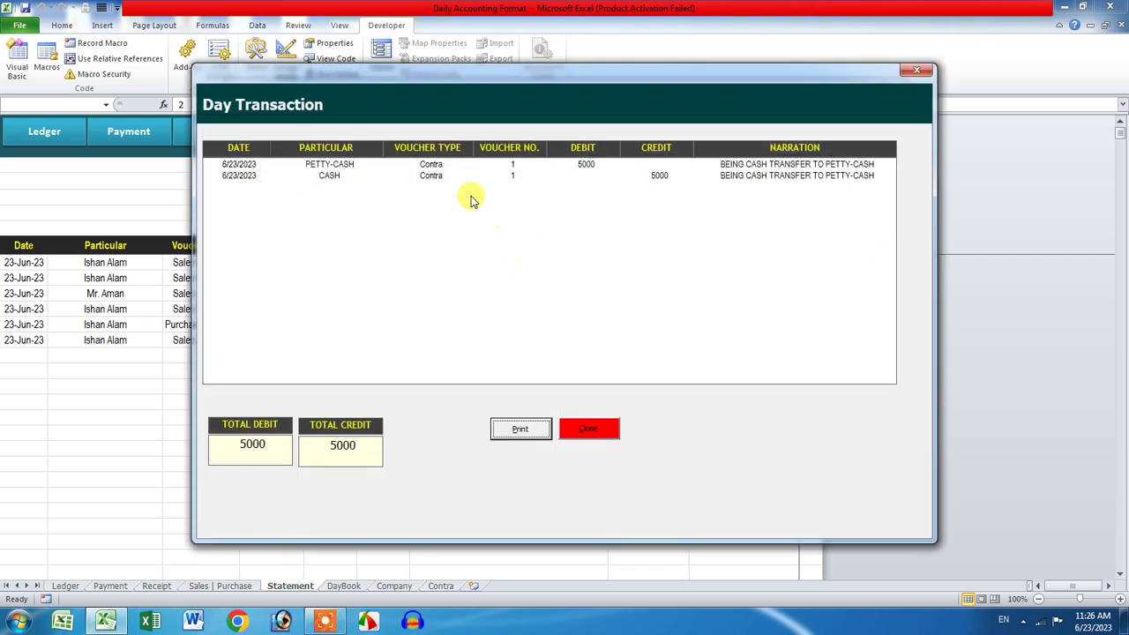
{"action": "left_click", "coordinate": [445, 166]}
{"action": "left_click", "coordinate": [445, 176]}
{"action": "left_click", "coordinate": [444, 167]}
{"action": "left_click", "coordinate": [448, 178]}
{"action": "left_click", "coordinate": [446, 164]}
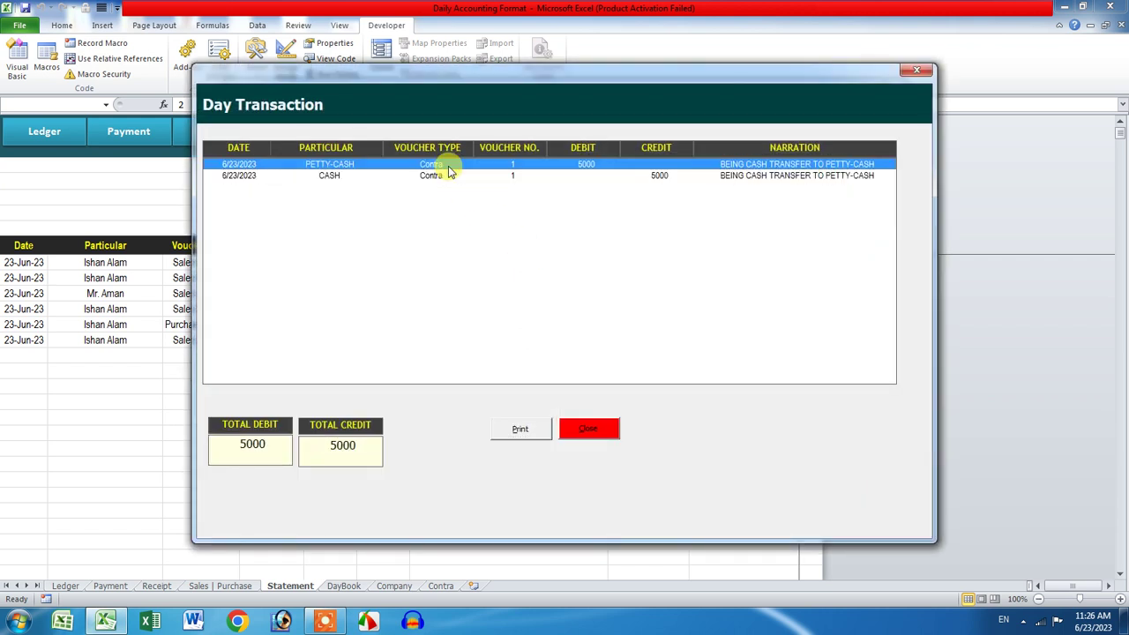
{"action": "left_click", "coordinate": [924, 74]}
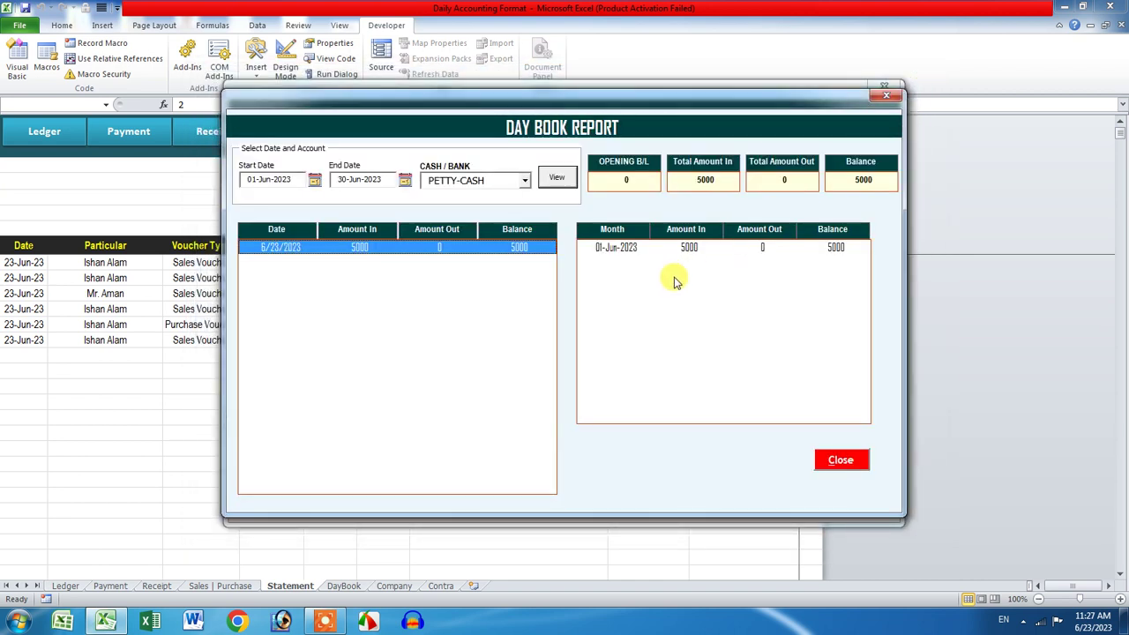
Review PHONEPE's 6/23/2023 transactions, then close the Day Book report.
{"action": "left_click", "coordinate": [524, 181]}
{"action": "left_click", "coordinate": [503, 218]}
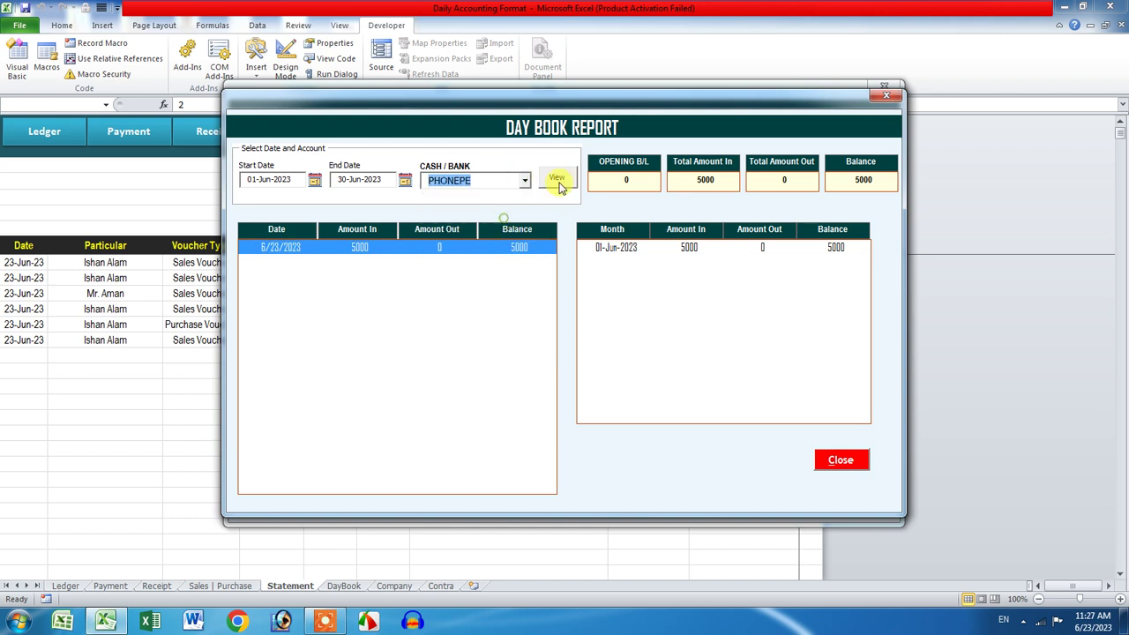
{"action": "left_click", "coordinate": [559, 185]}
{"action": "double_click", "coordinate": [527, 247]}
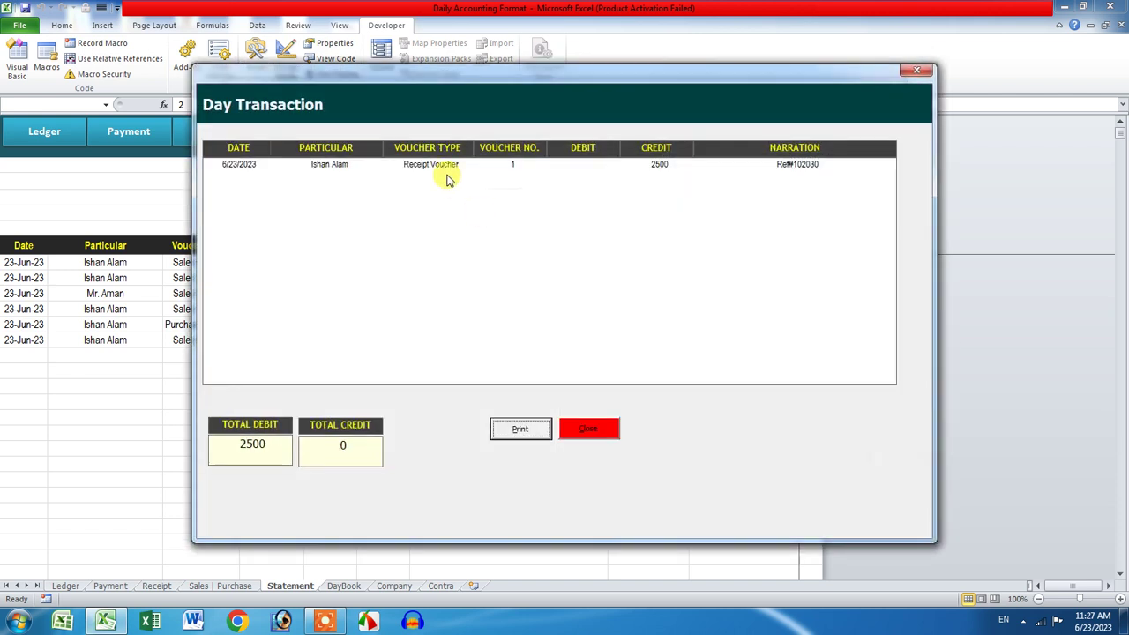
{"action": "left_click", "coordinate": [916, 70]}
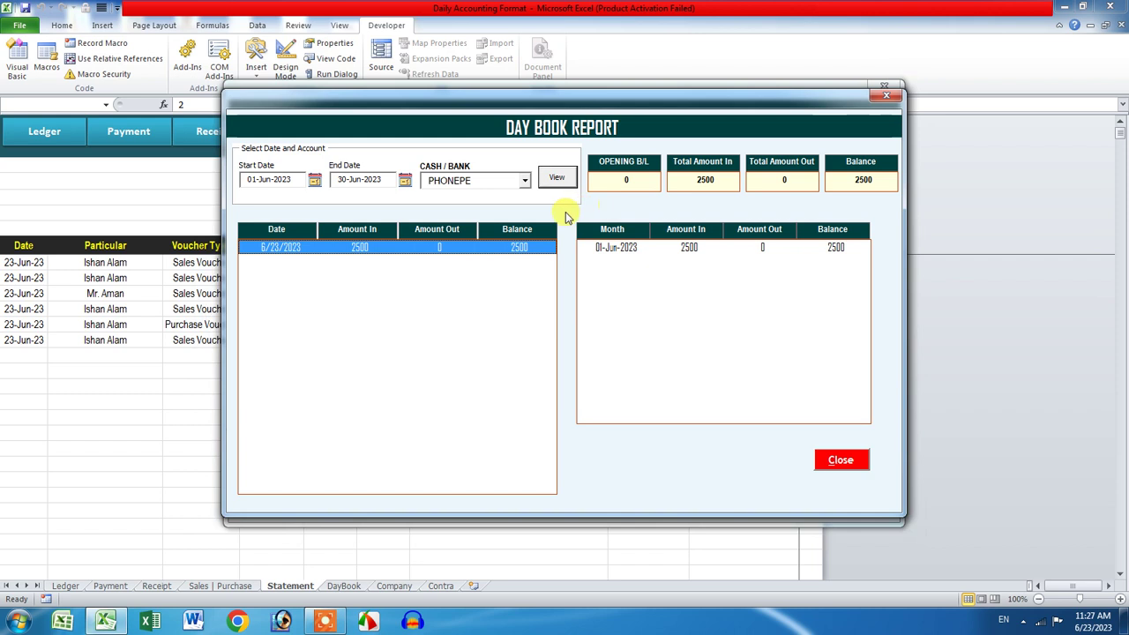
{"action": "left_click", "coordinate": [885, 95]}
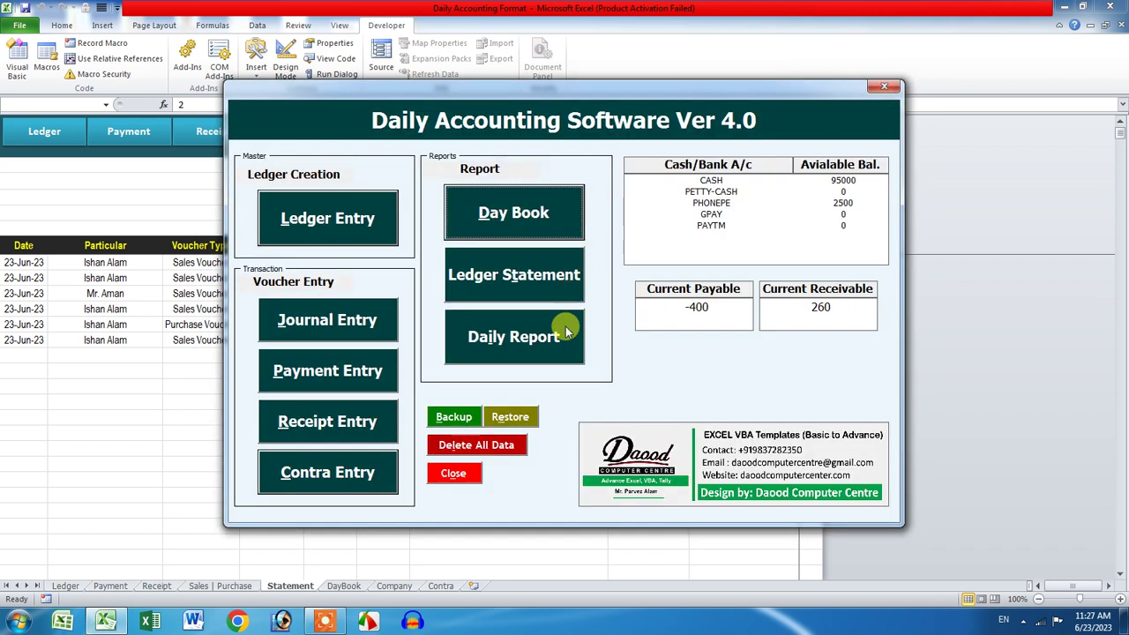
View the daily report for 23-Jun-2023, then close it and the accounting dashboard.
{"action": "left_click", "coordinate": [567, 333]}
{"action": "left_click", "coordinate": [297, 164]}
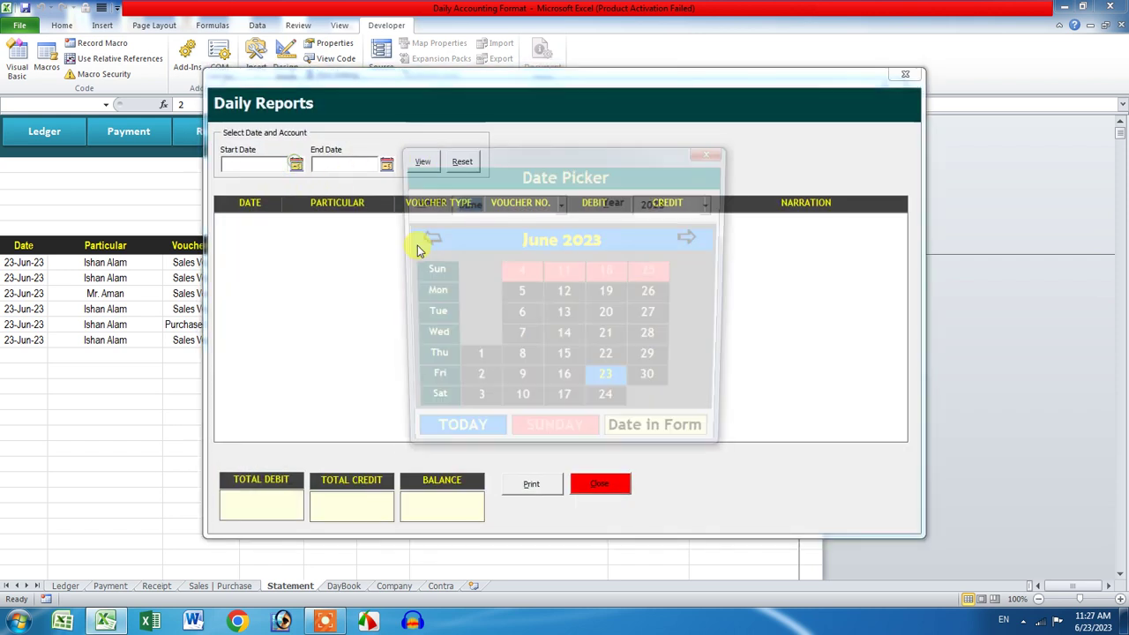
{"action": "left_click", "coordinate": [605, 373]}
{"action": "left_click", "coordinate": [386, 164]}
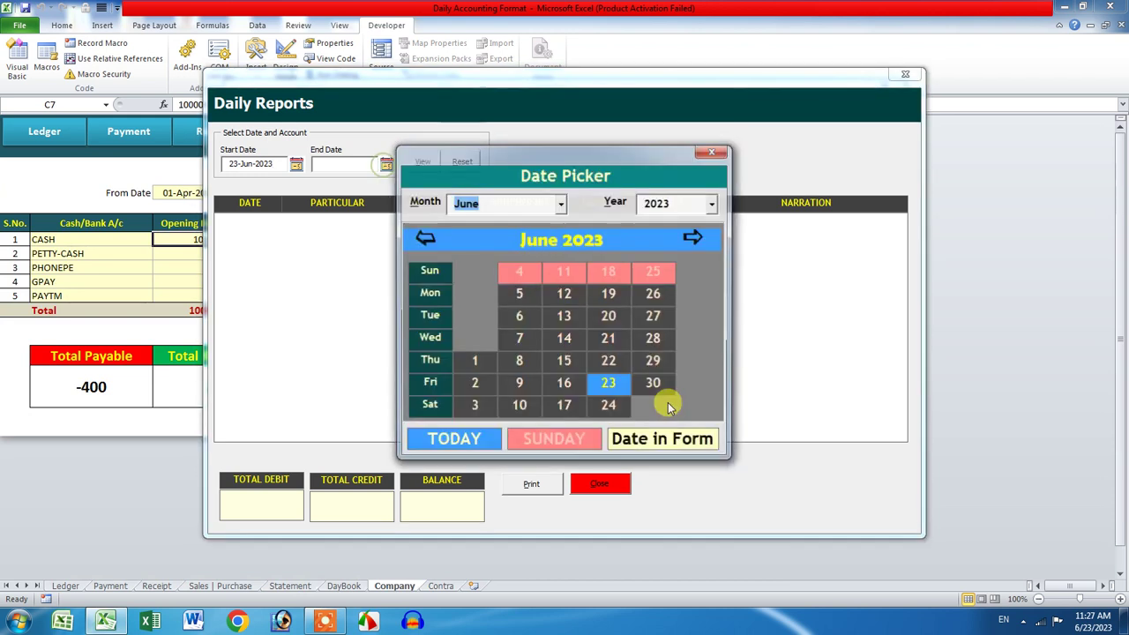
{"action": "left_click", "coordinate": [607, 382]}
{"action": "left_click", "coordinate": [422, 161]}
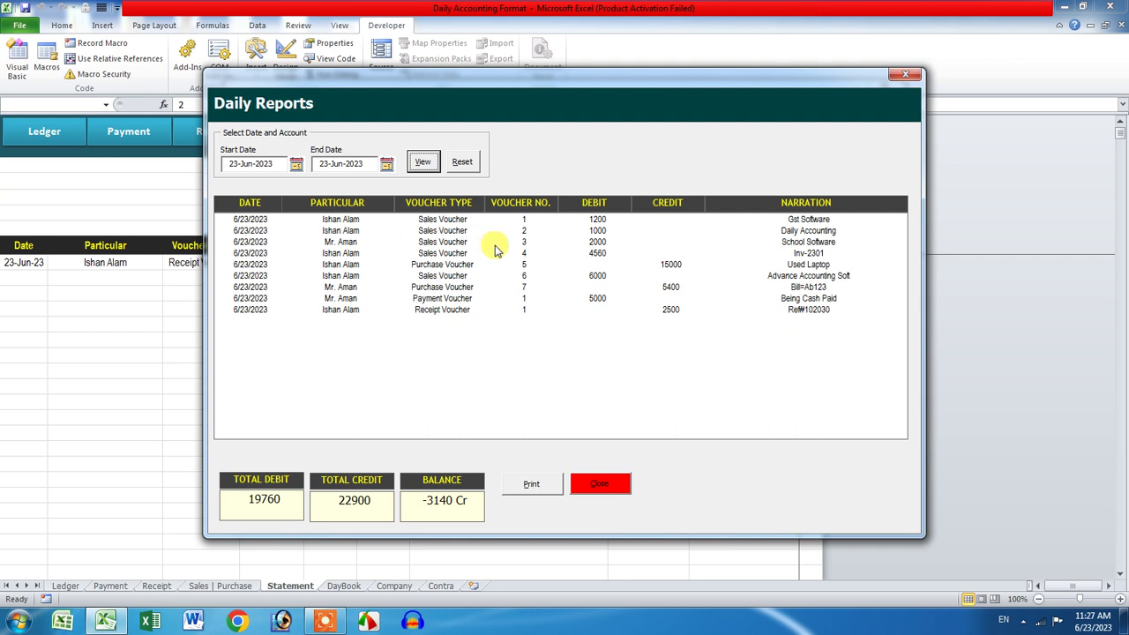
{"action": "left_click", "coordinate": [904, 77]}
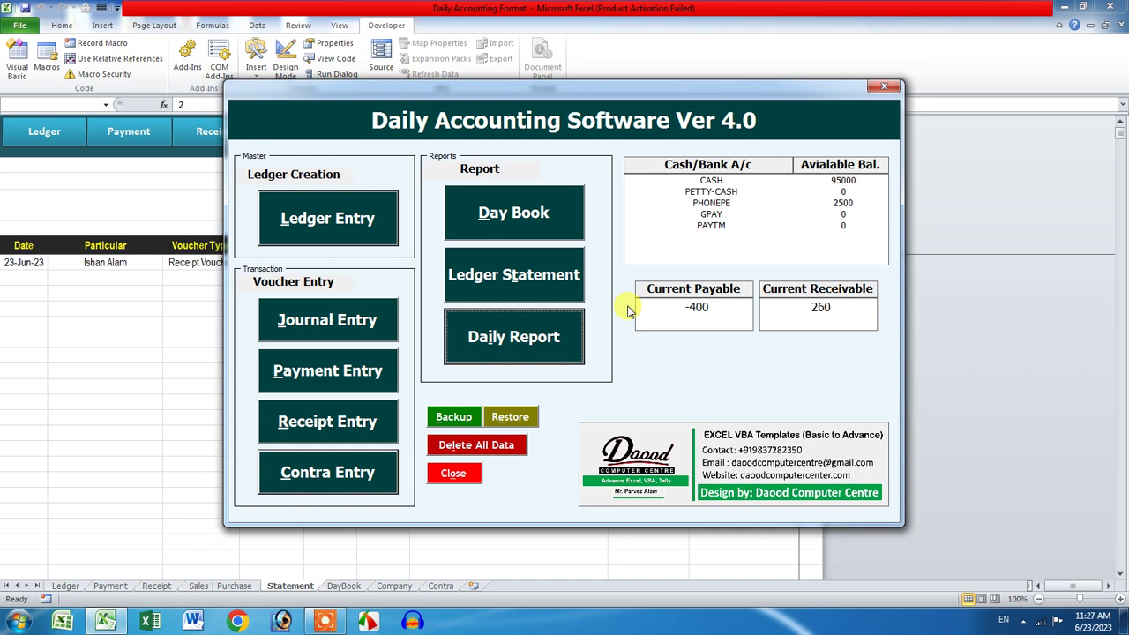
{"action": "left_click", "coordinate": [884, 85]}
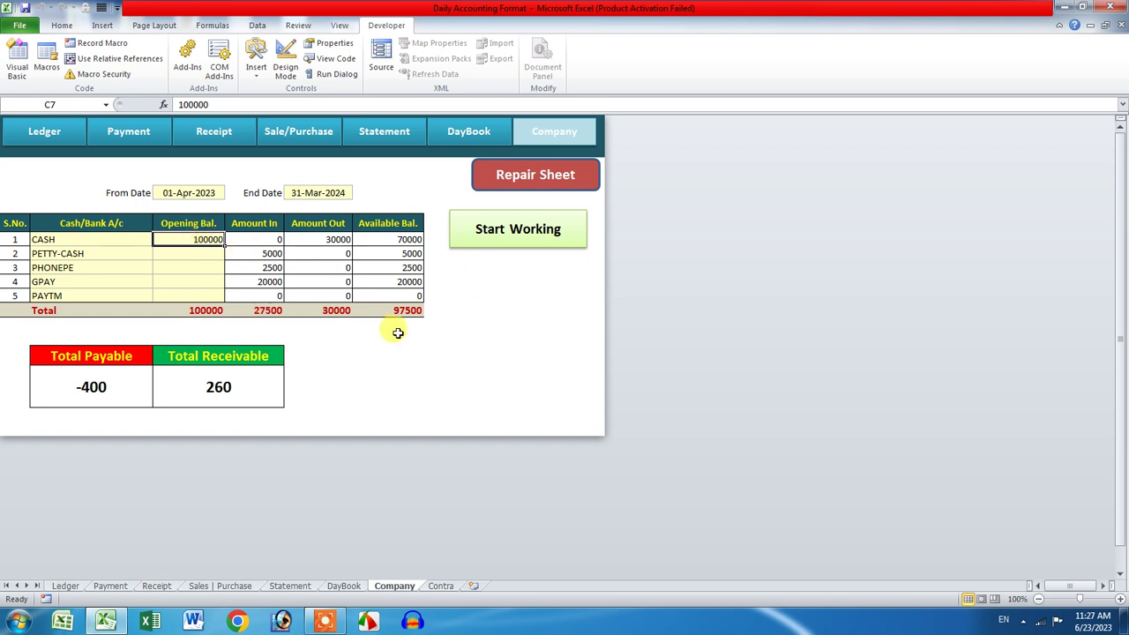
Browse the DayBook sheet and glance at the Company dashboard.
{"action": "left_click", "coordinate": [445, 128]}
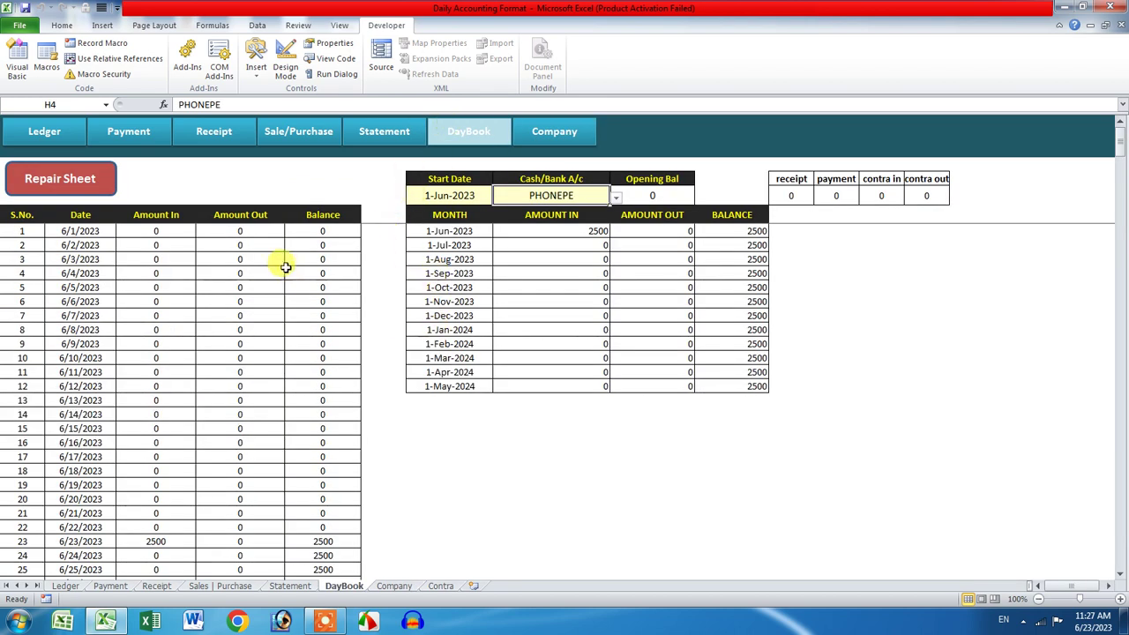
{"action": "scroll", "coordinate": [326, 399], "scroll_direction": "down", "scroll_amount": 3}
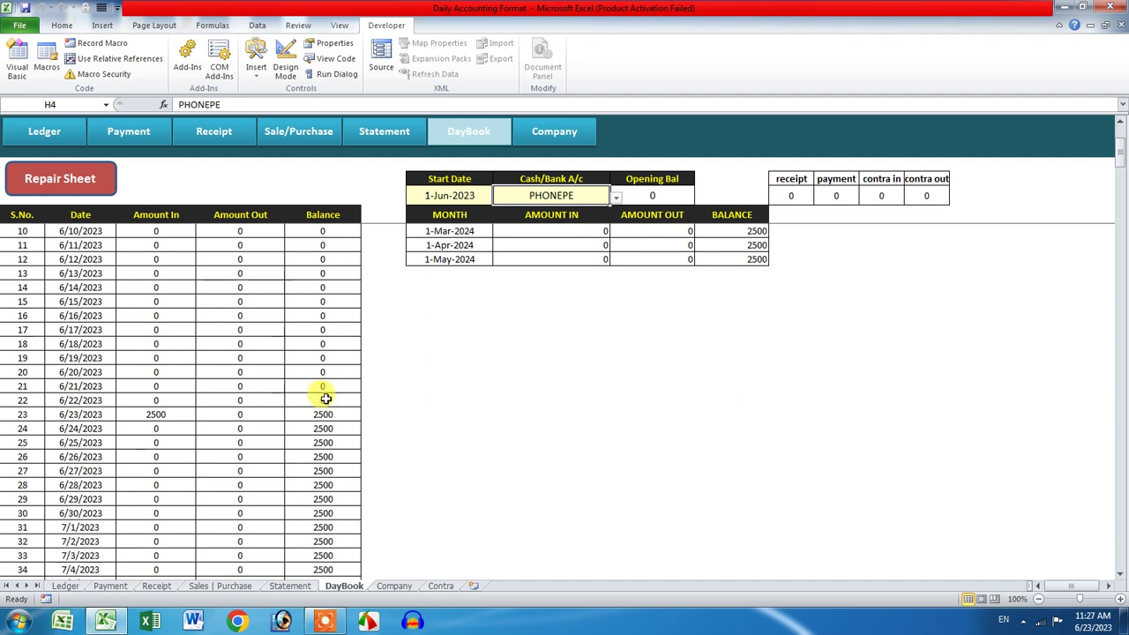
{"action": "scroll", "coordinate": [264, 357], "scroll_direction": "up", "scroll_amount": 3}
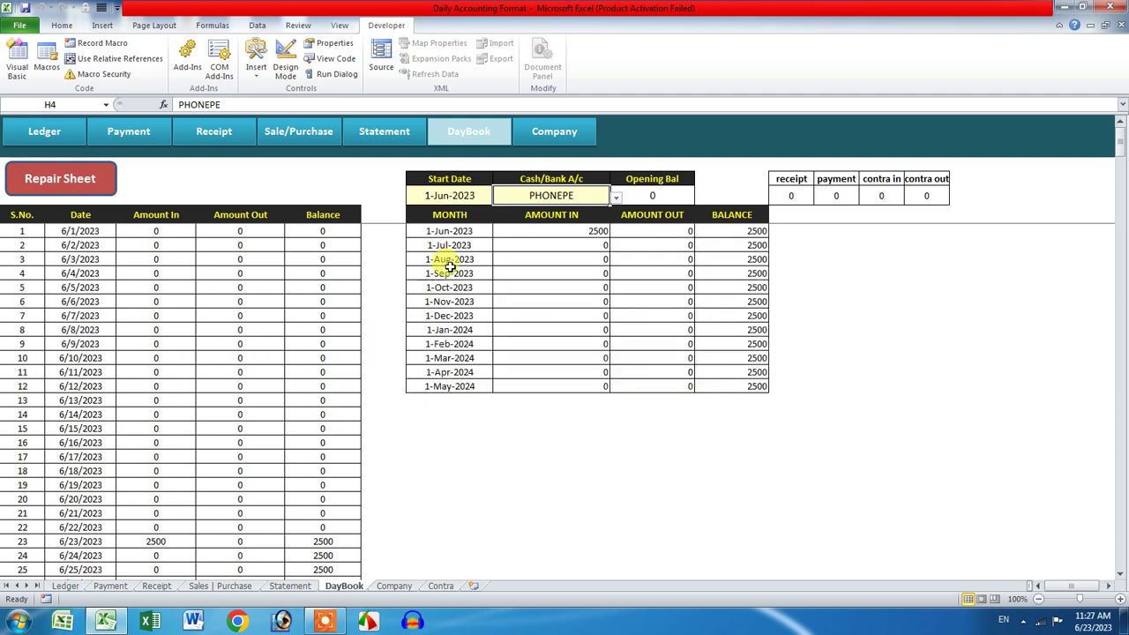
{"action": "left_click", "coordinate": [555, 142]}
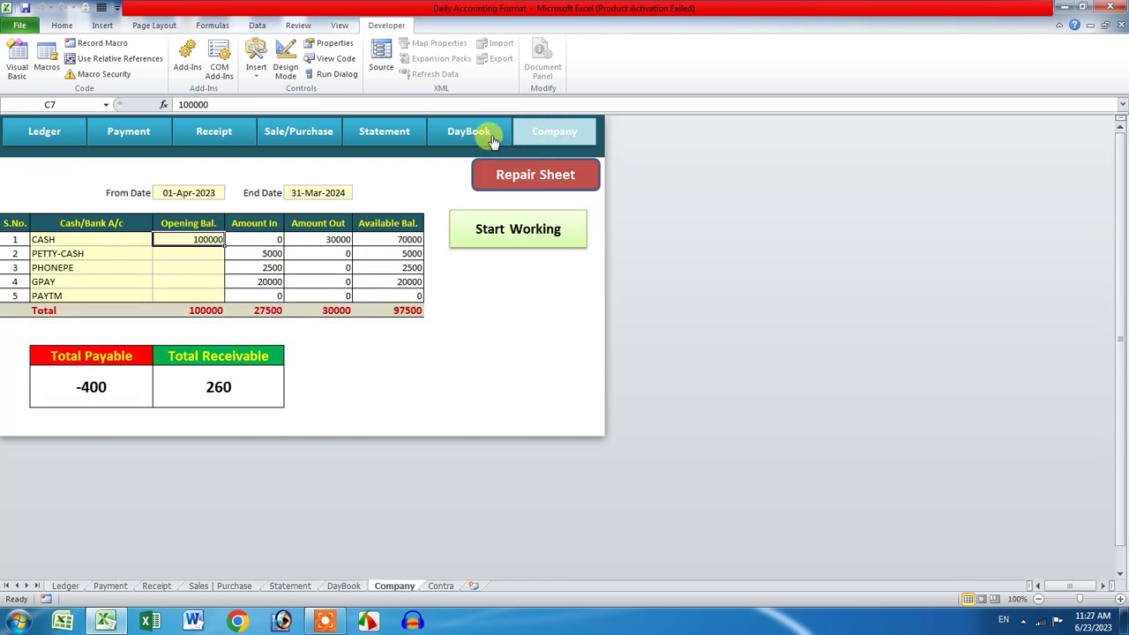
{"action": "left_click", "coordinate": [492, 141]}
Inspect the Statement sheet entries, including the 19760 debit and 22900 credit totals.
{"action": "left_click", "coordinate": [375, 140]}
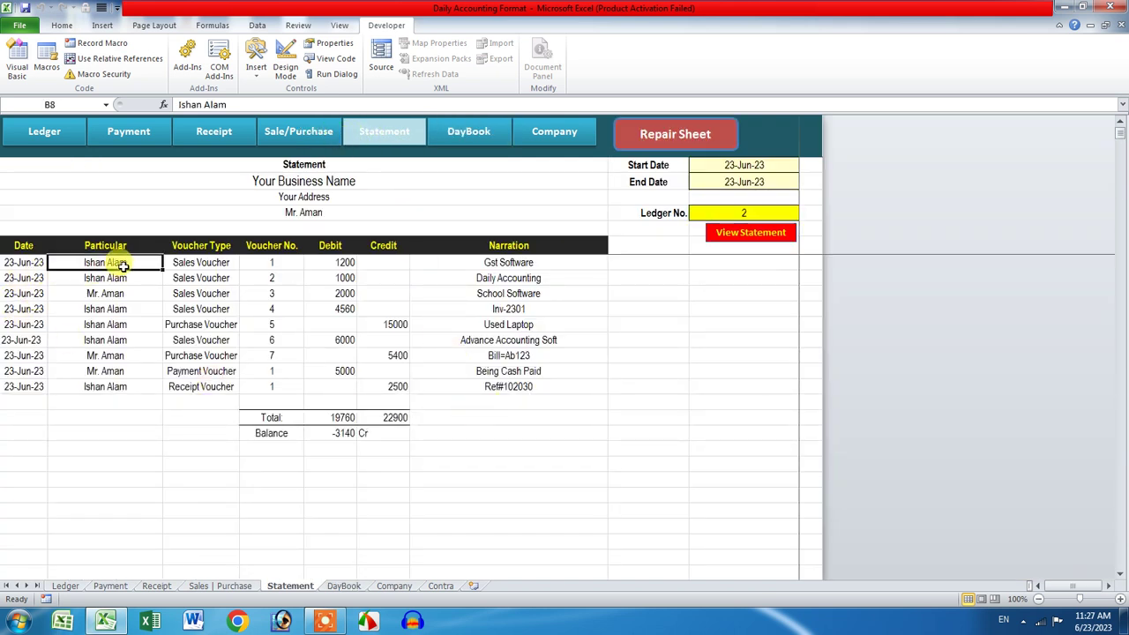
{"action": "left_click_drag", "start_coordinate": [110, 262], "coordinate": [107, 386]}
{"action": "left_click", "coordinate": [219, 262]}
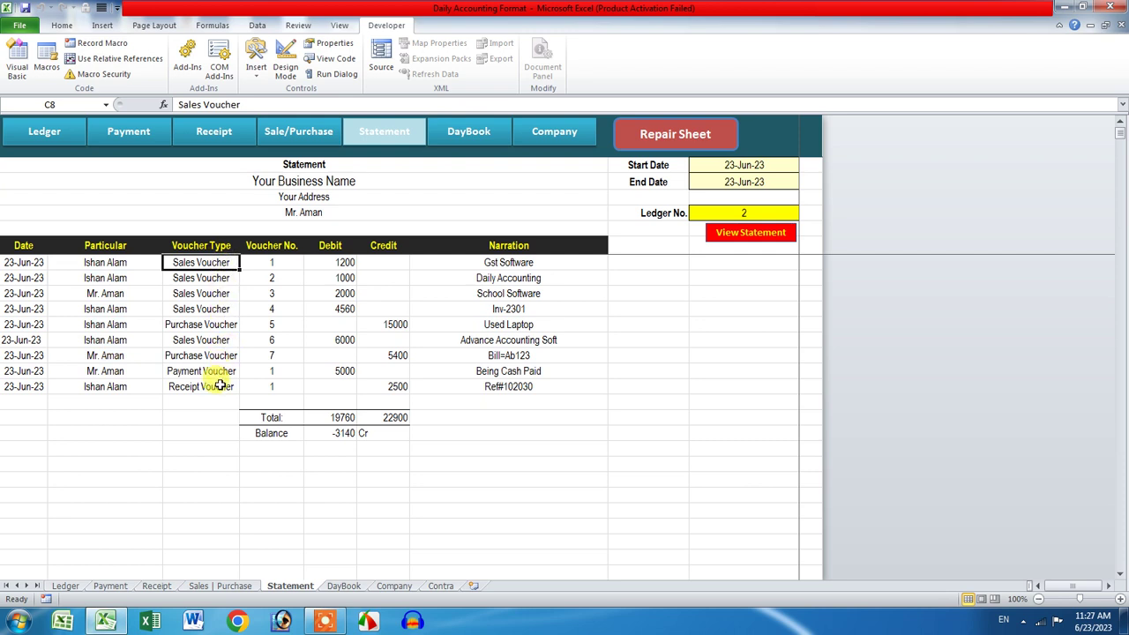
{"action": "left_click", "coordinate": [280, 265]}
{"action": "left_click", "coordinate": [350, 264]}
{"action": "left_click", "coordinate": [382, 262]}
{"action": "left_click_drag", "start_coordinate": [499, 262], "coordinate": [486, 408]}
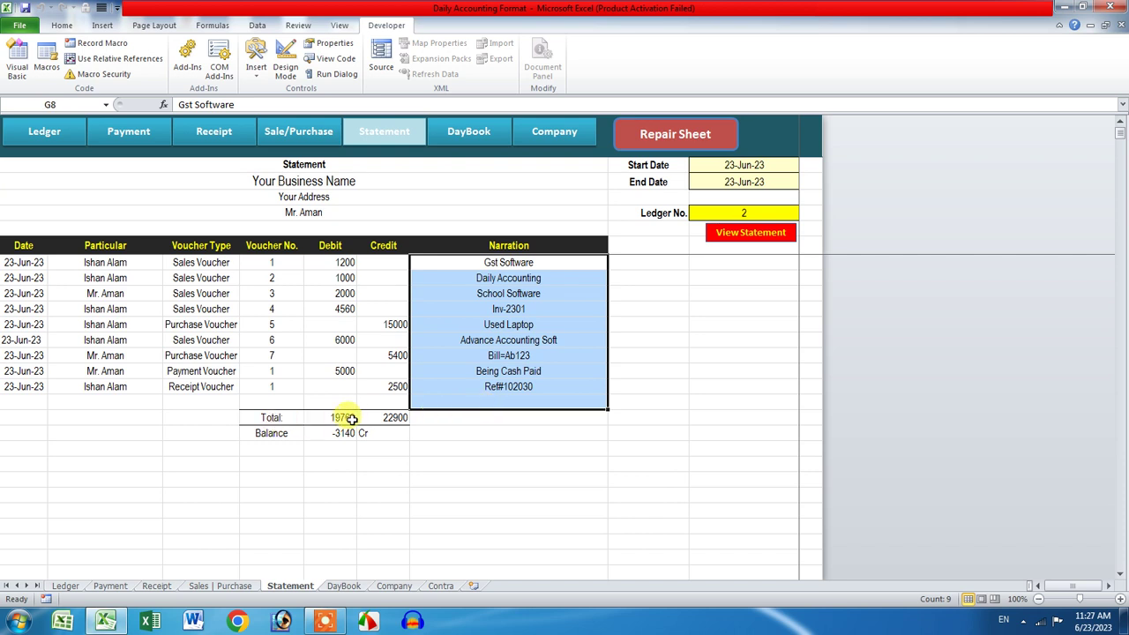
{"action": "left_click", "coordinate": [341, 417]}
{"action": "left_click", "coordinate": [389, 417]}
{"action": "left_click", "coordinate": [377, 464]}
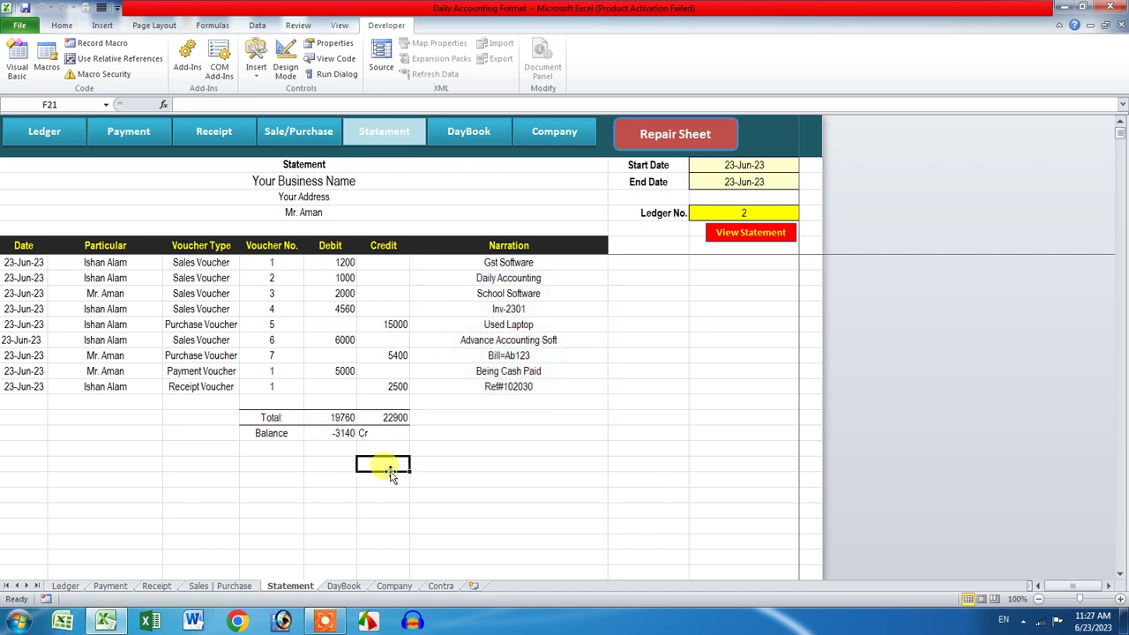
Flip through the Sales | Purchase, Receipt and Payment sheets, ending on the Ledger Form.
{"action": "left_click", "coordinate": [319, 132]}
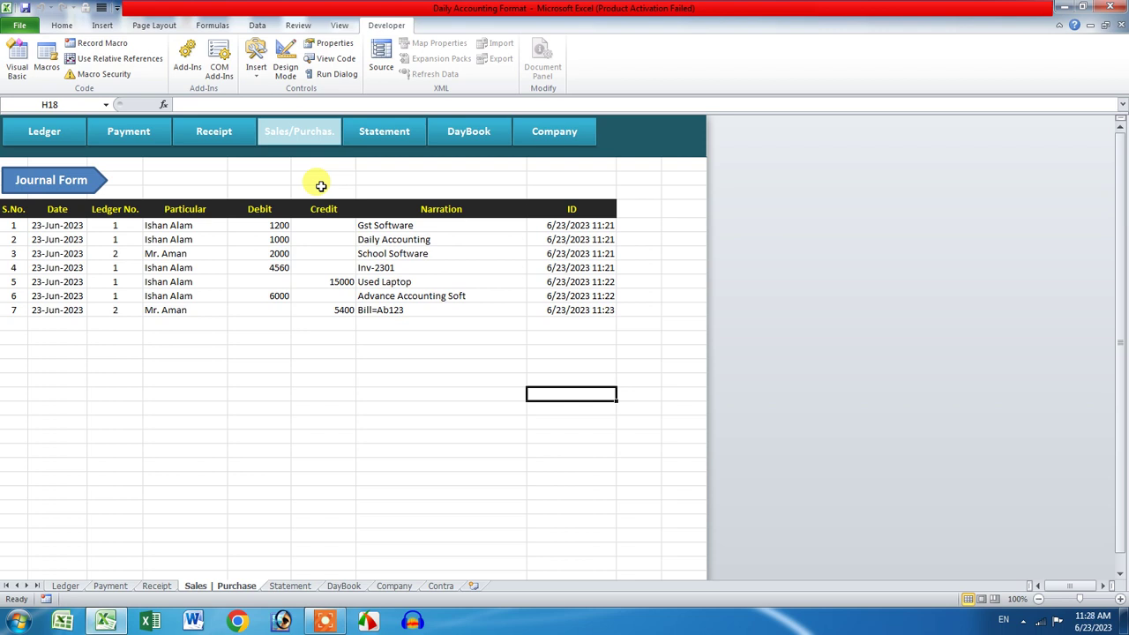
{"action": "left_click", "coordinate": [210, 131]}
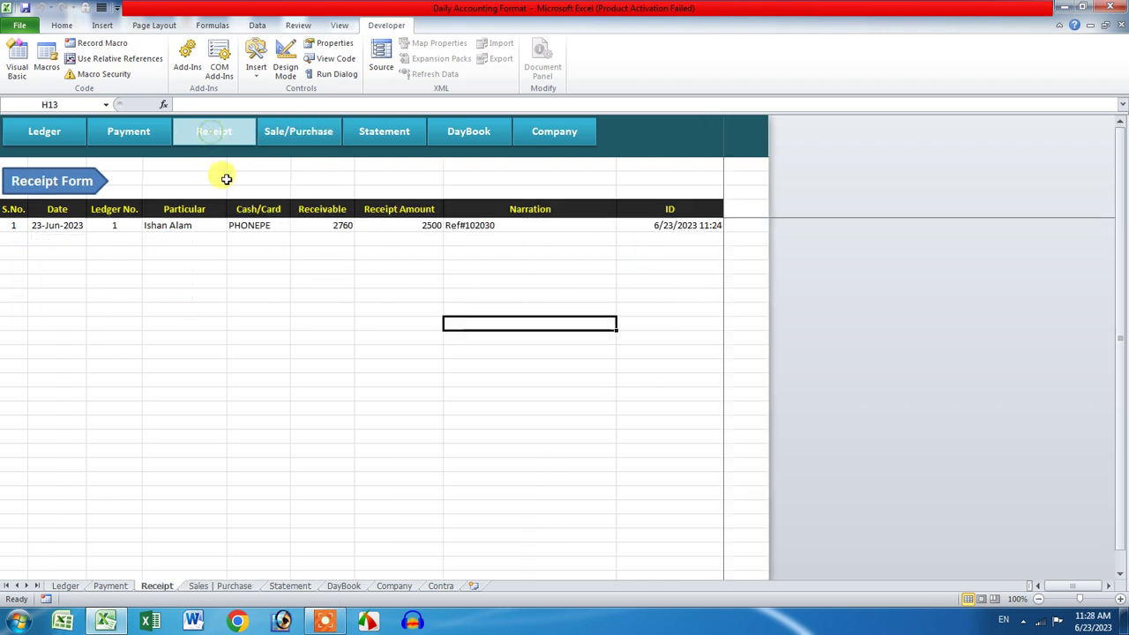
{"action": "left_click", "coordinate": [150, 148]}
{"action": "left_click", "coordinate": [40, 134]}
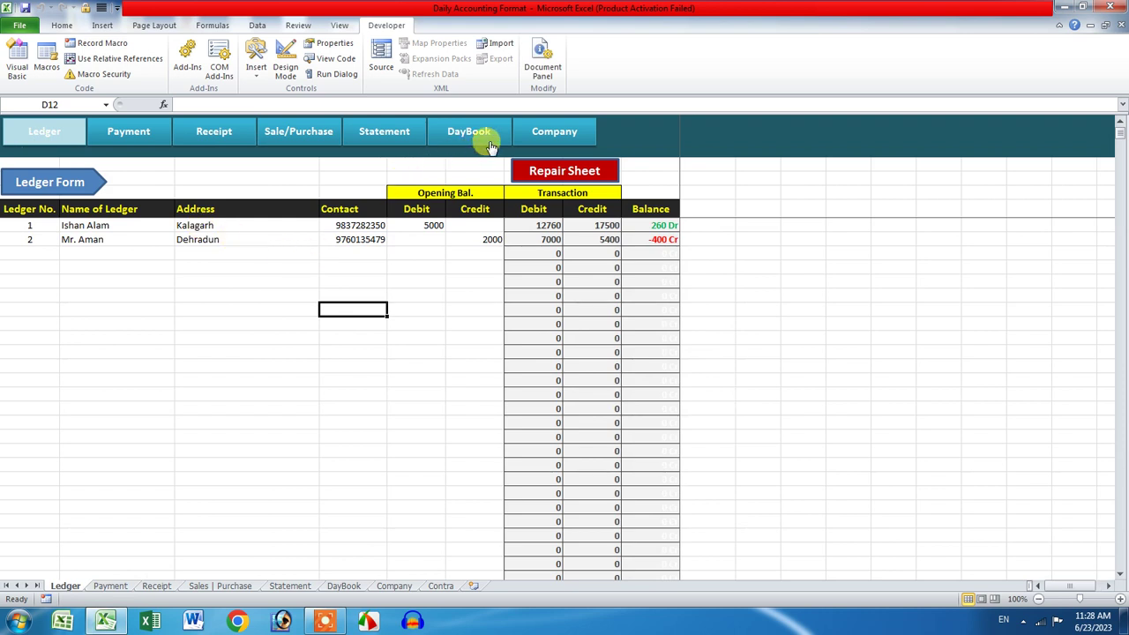
Run the sheet repair, then move ledger 2's 2000 opening credit from F7 to F9.
{"action": "left_click", "coordinate": [543, 172]}
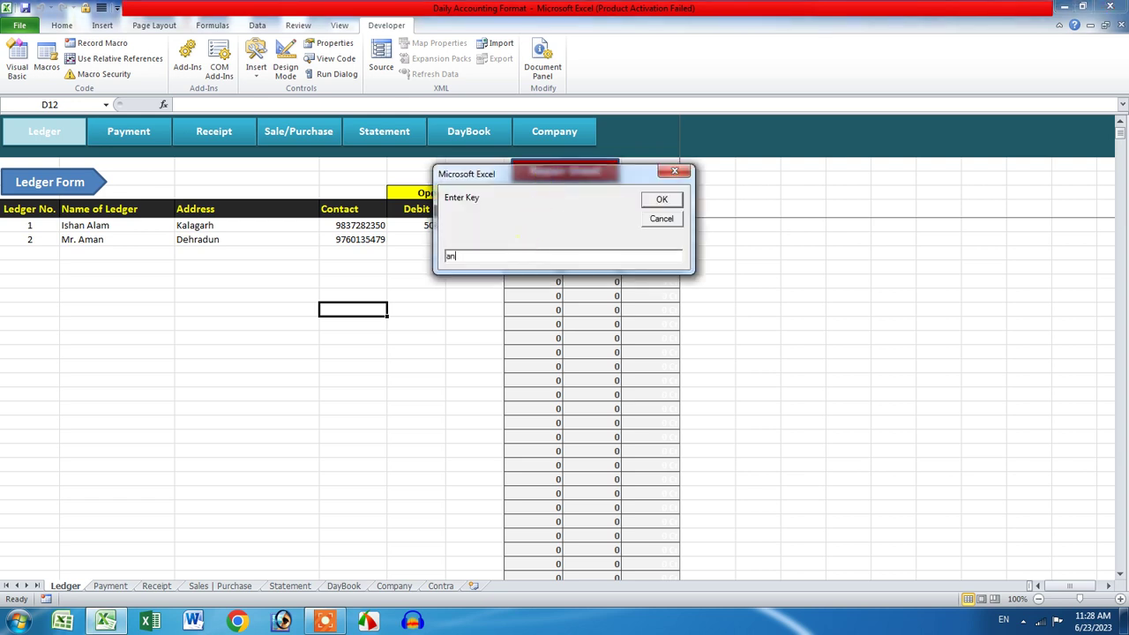
{"action": "key", "text": "Return"}
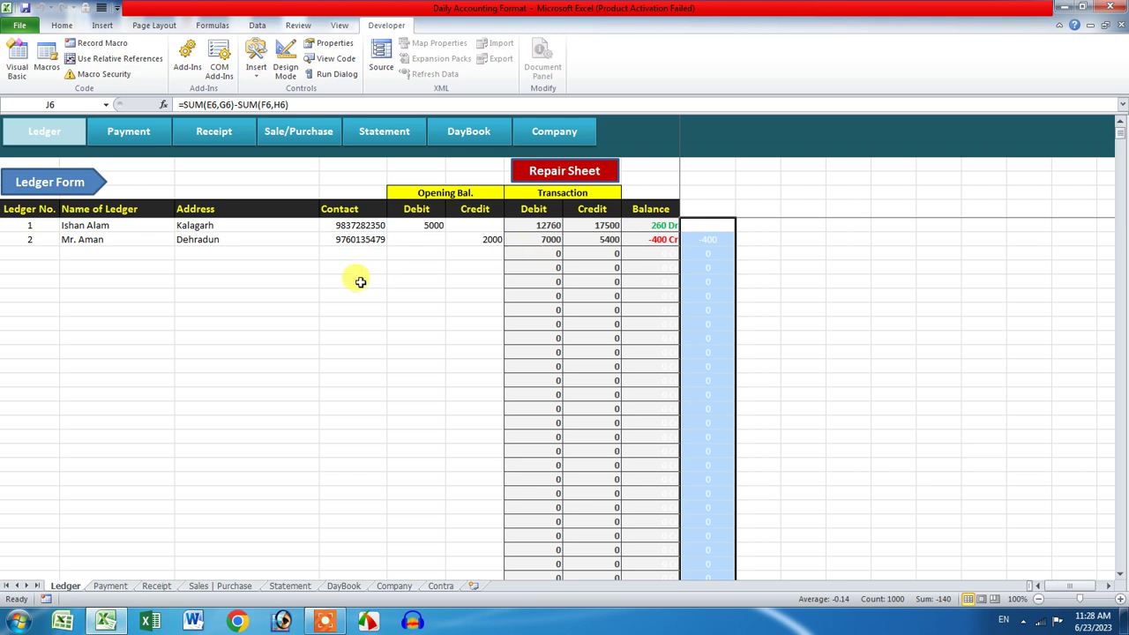
{"action": "left_click", "coordinate": [360, 282]}
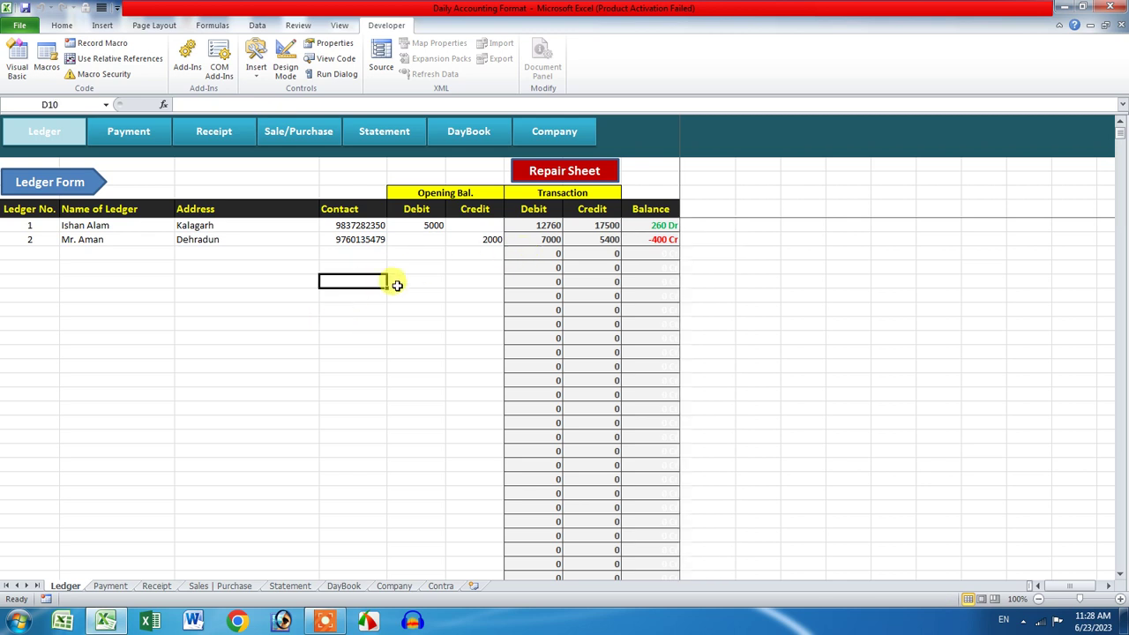
{"action": "left_click", "coordinate": [462, 239]}
{"action": "left_click_drag", "start_coordinate": [467, 246], "coordinate": [468, 269]}
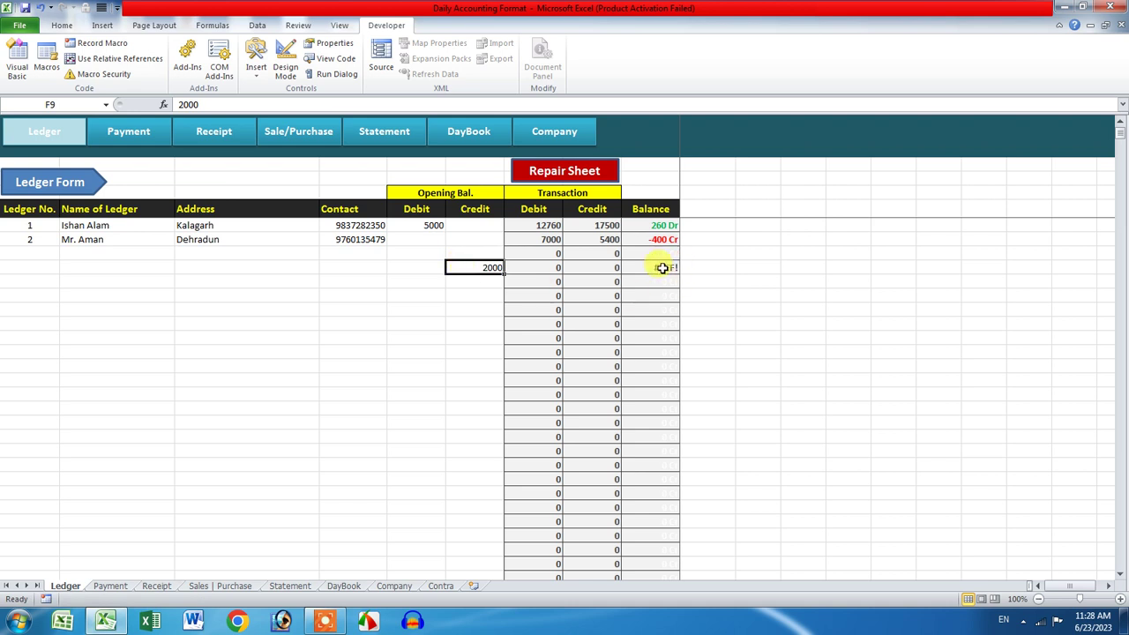
Repair the sheet again, first with a wrong key, then with the correct key.
{"action": "left_click", "coordinate": [569, 171]}
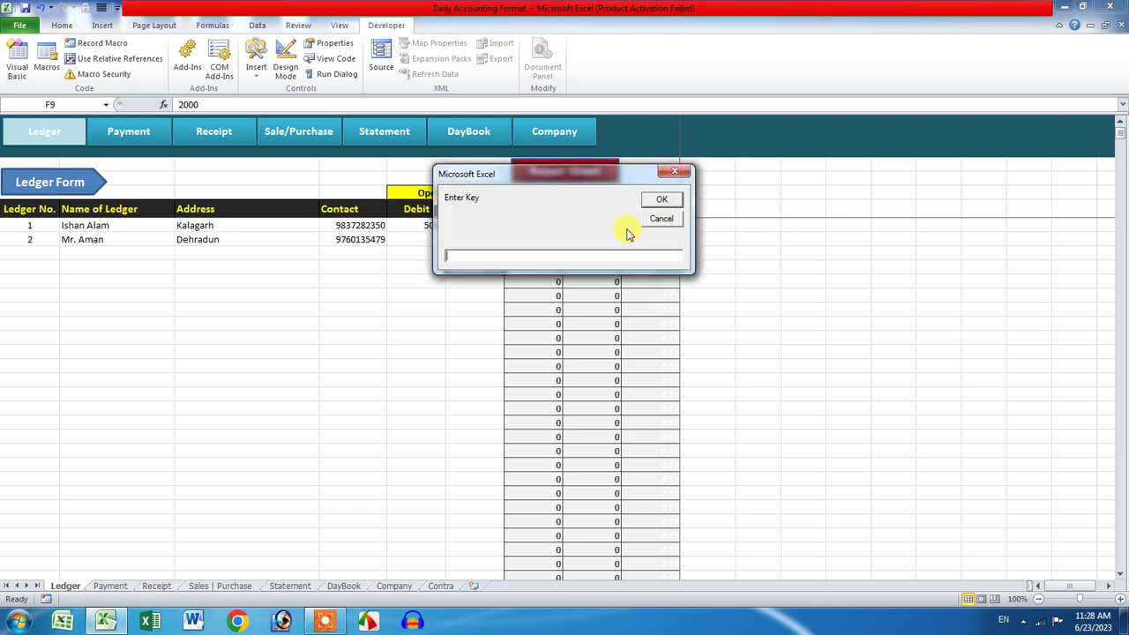
{"action": "key", "text": "Return"}
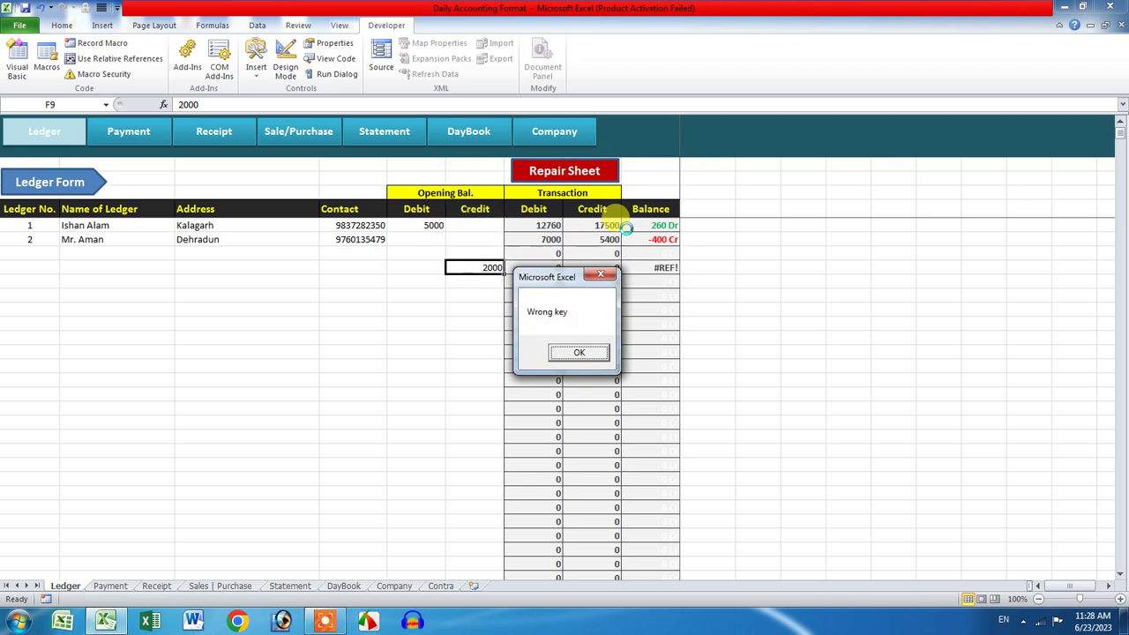
{"action": "key", "text": "Return"}
{"action": "left_click", "coordinate": [554, 167]}
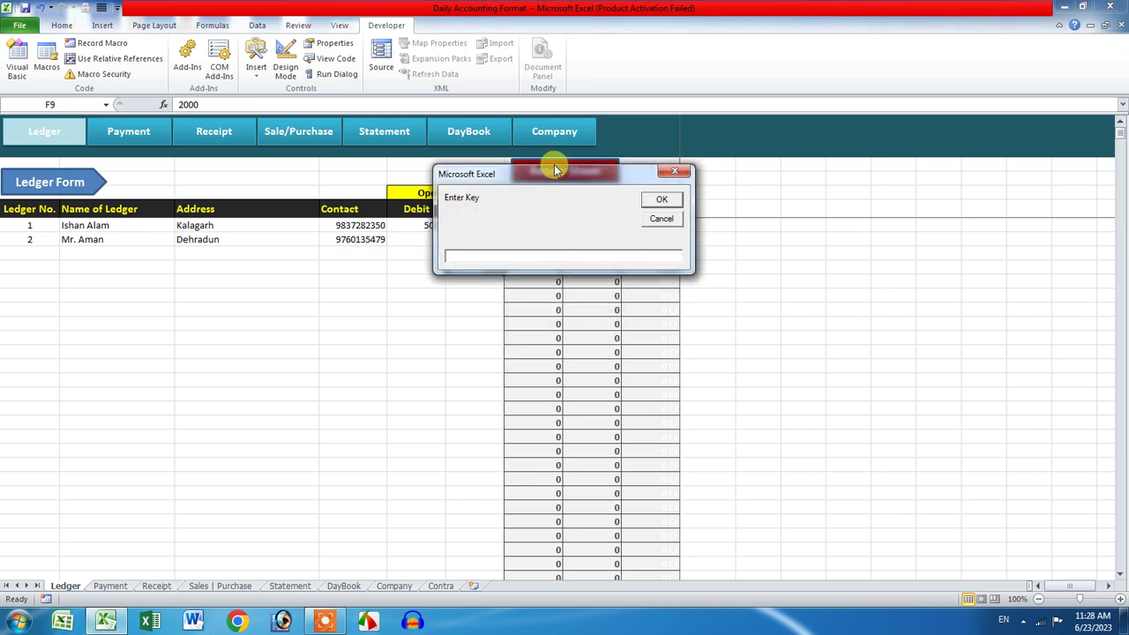
{"action": "key", "text": "Return"}
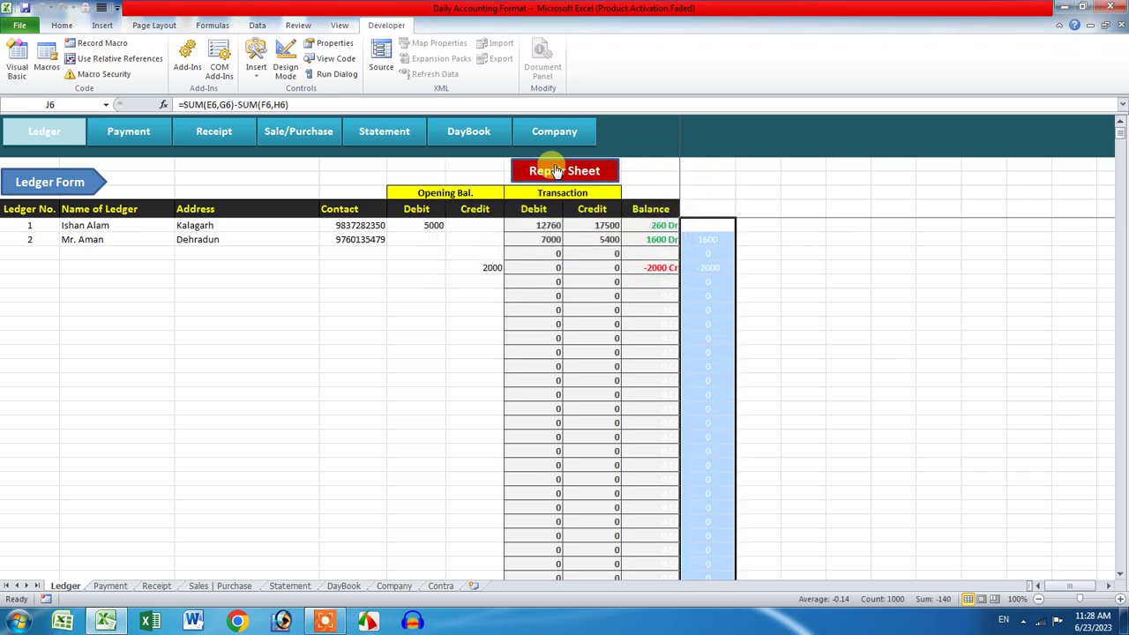
Re-enter the 2000 opening credit in F7 so ledger 2 reads -400 Cr.
{"action": "left_click", "coordinate": [470, 269]}
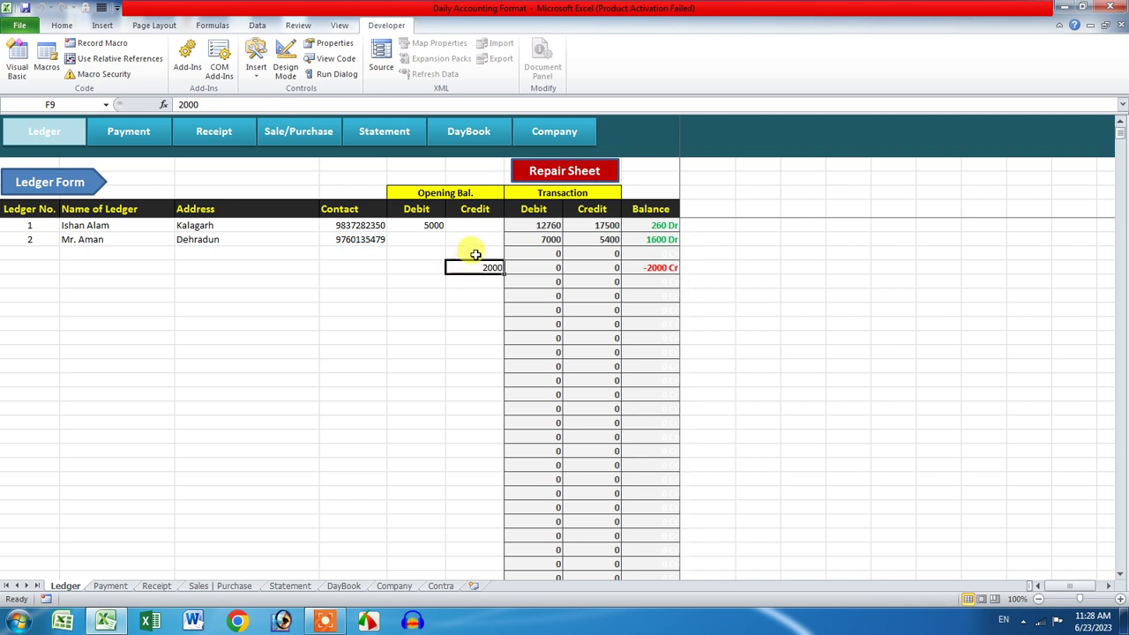
{"action": "left_click", "coordinate": [477, 240]}
{"action": "type", "text": "2000"}
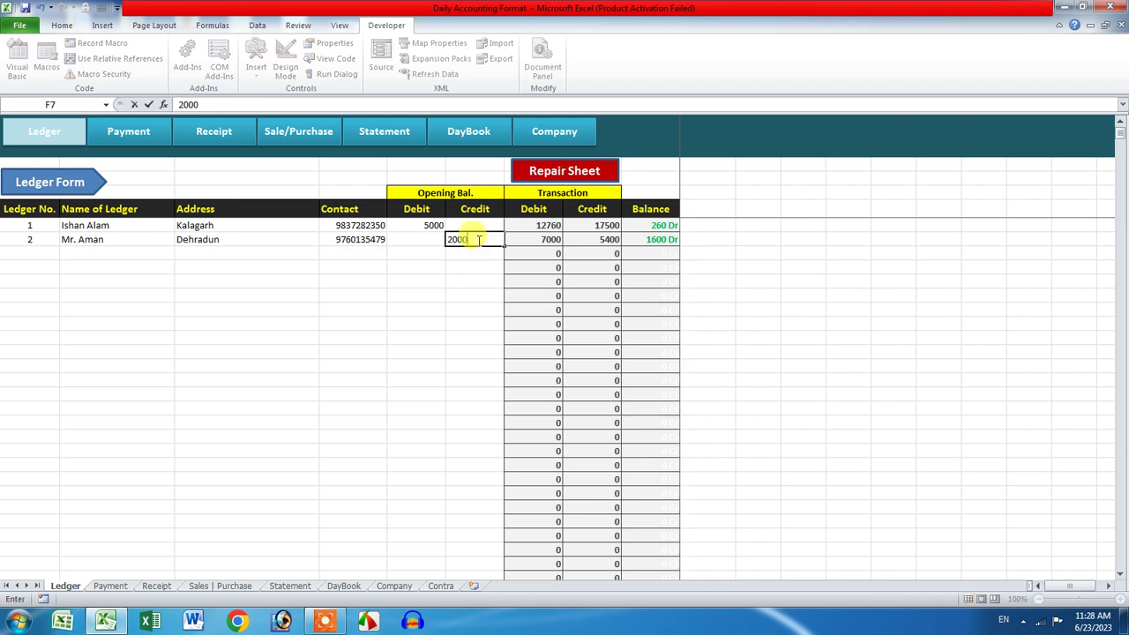
{"action": "key", "text": "Return"}
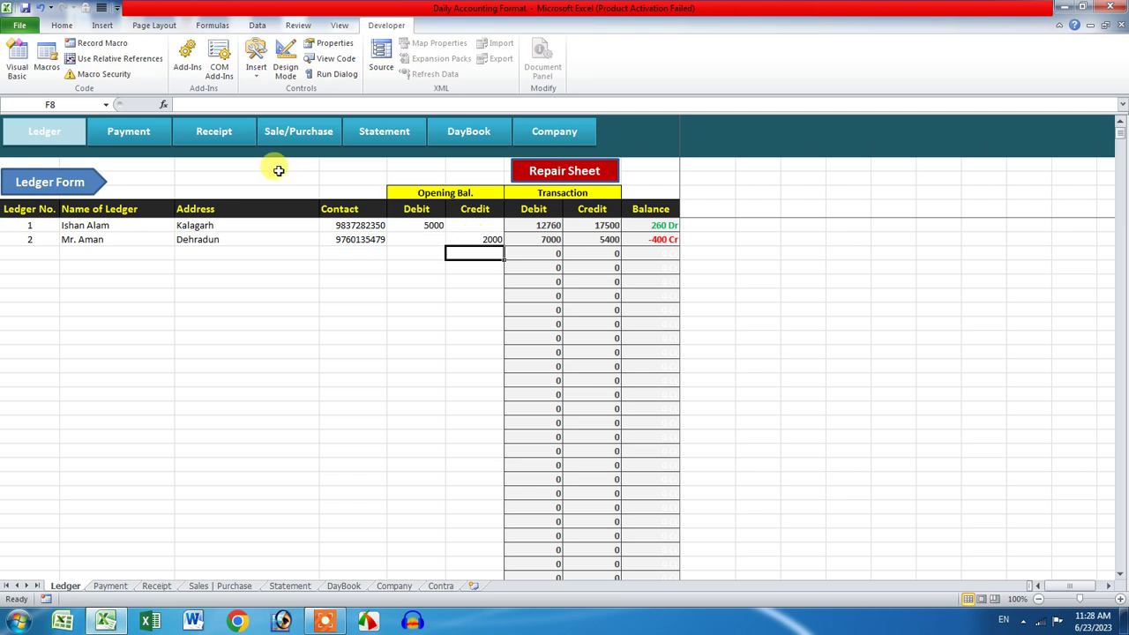
{"action": "left_click", "coordinate": [123, 133]}
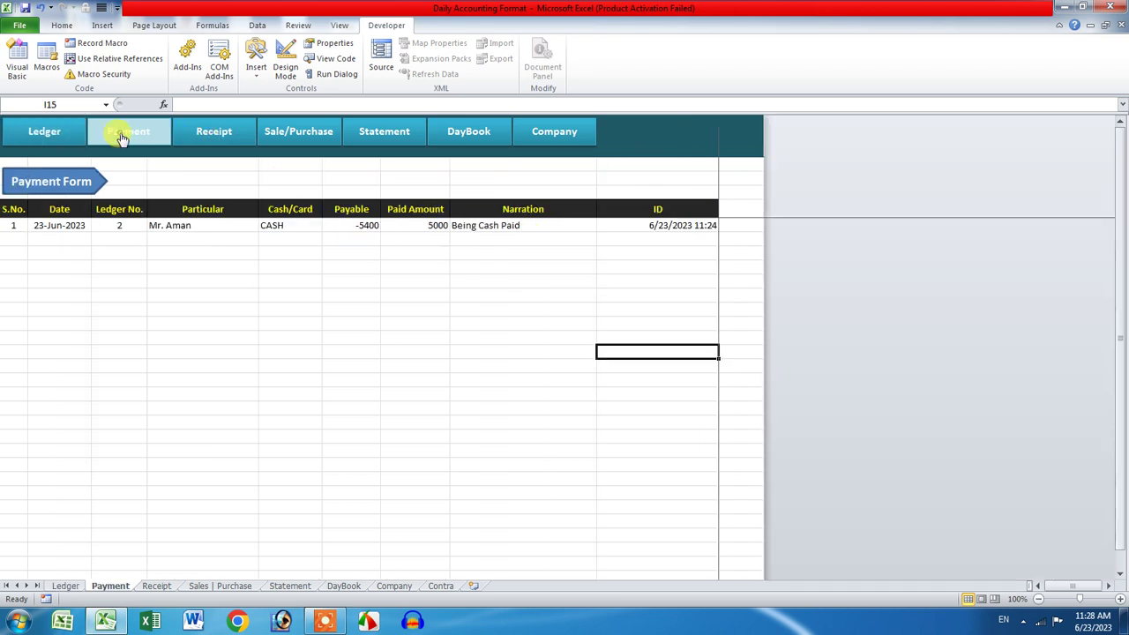
Browse the Receipt, Sales | Purchase, Statement, DayBook and Company sheets, then return to Ledger.
{"action": "left_click", "coordinate": [222, 146]}
{"action": "left_click", "coordinate": [299, 139]}
{"action": "left_click", "coordinate": [355, 138]}
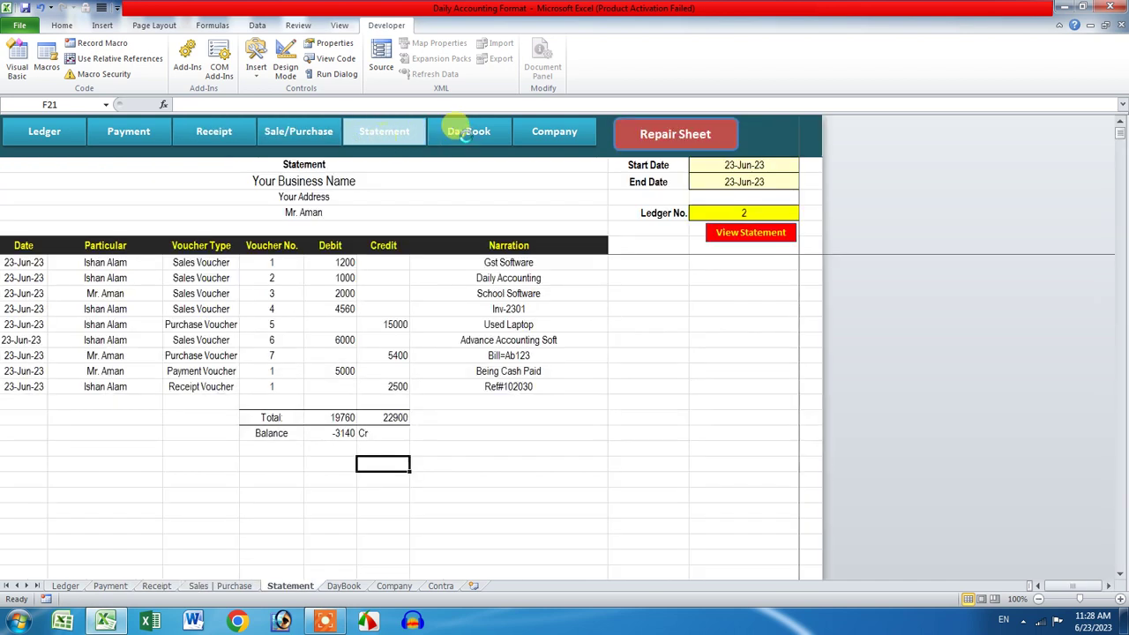
{"action": "left_click", "coordinate": [458, 131]}
{"action": "left_click", "coordinate": [540, 135]}
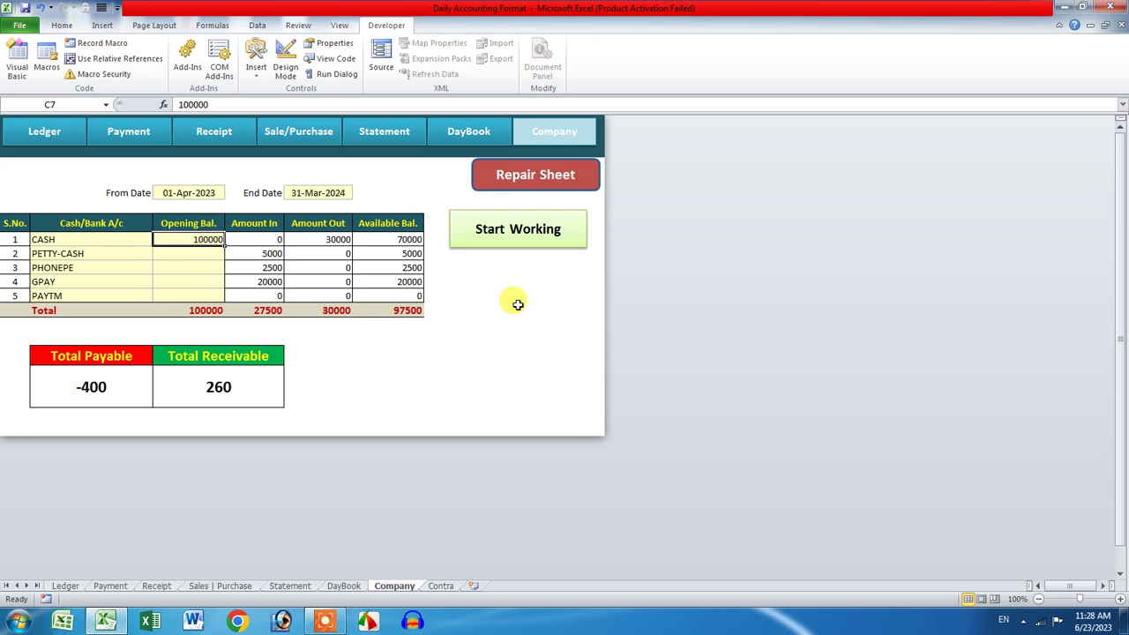
{"action": "left_click", "coordinate": [68, 141]}
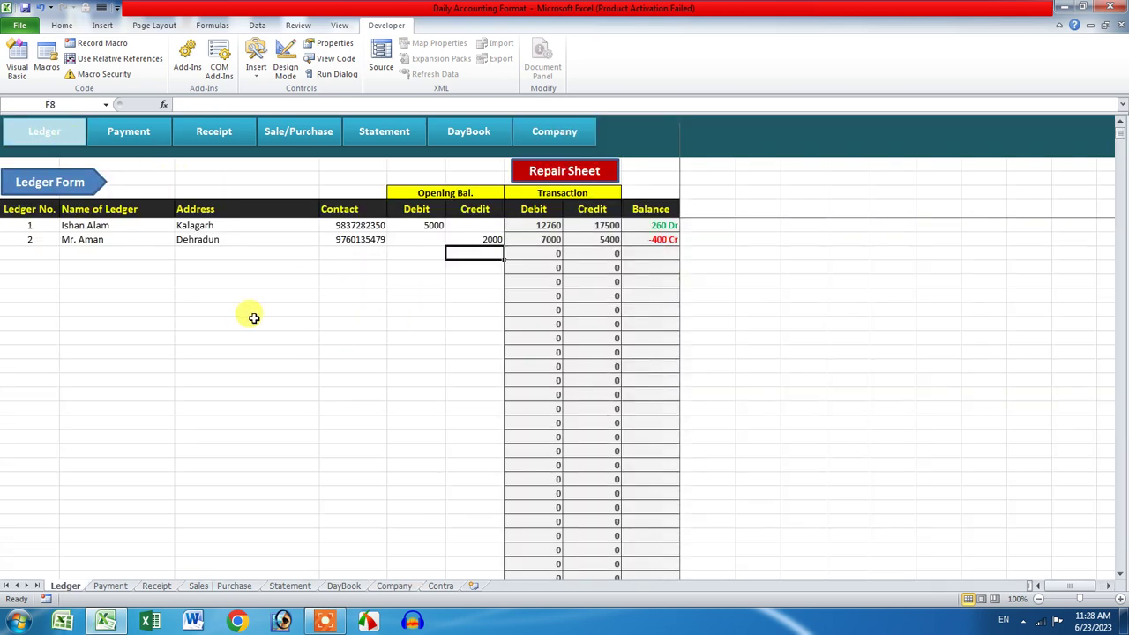
{"action": "left_click_drag", "start_coordinate": [23, 225], "coordinate": [459, 247]}
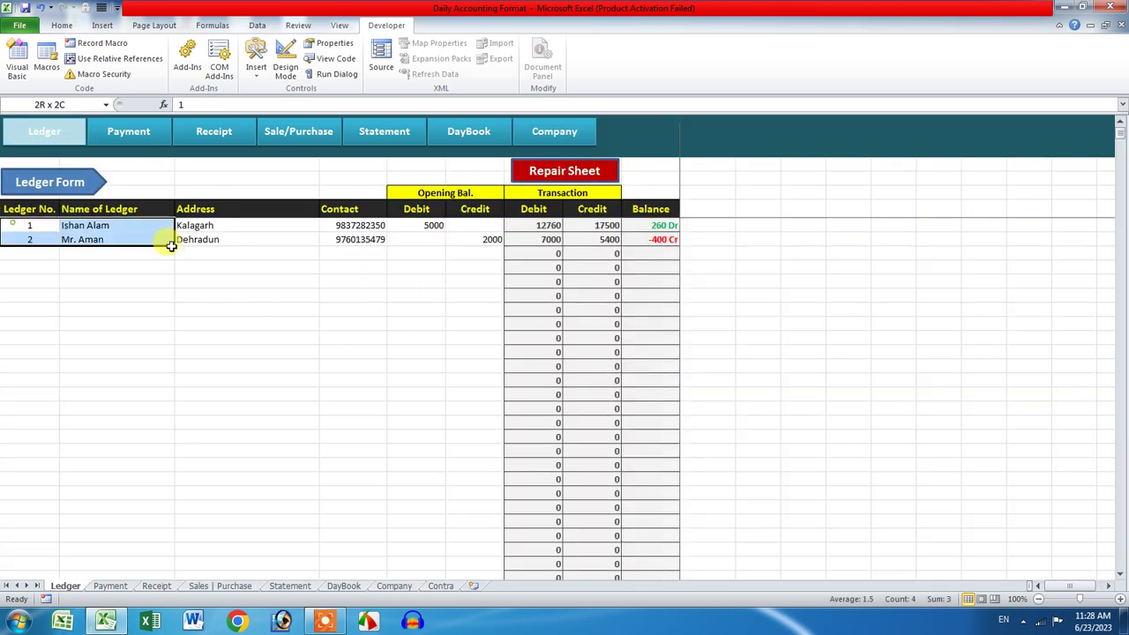
{"action": "left_click", "coordinate": [454, 295]}
Back up the ledger data from the Ledger Form to Ledger_Master 23-Jun-2023.csv.
{"action": "left_click", "coordinate": [75, 185]}
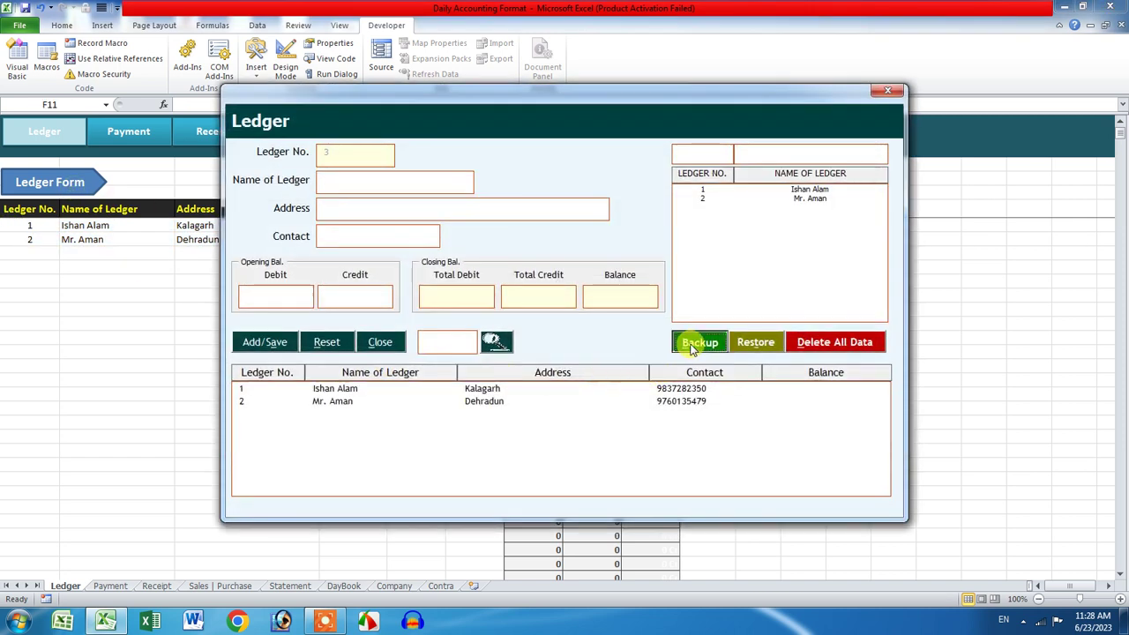
{"action": "left_click", "coordinate": [693, 342]}
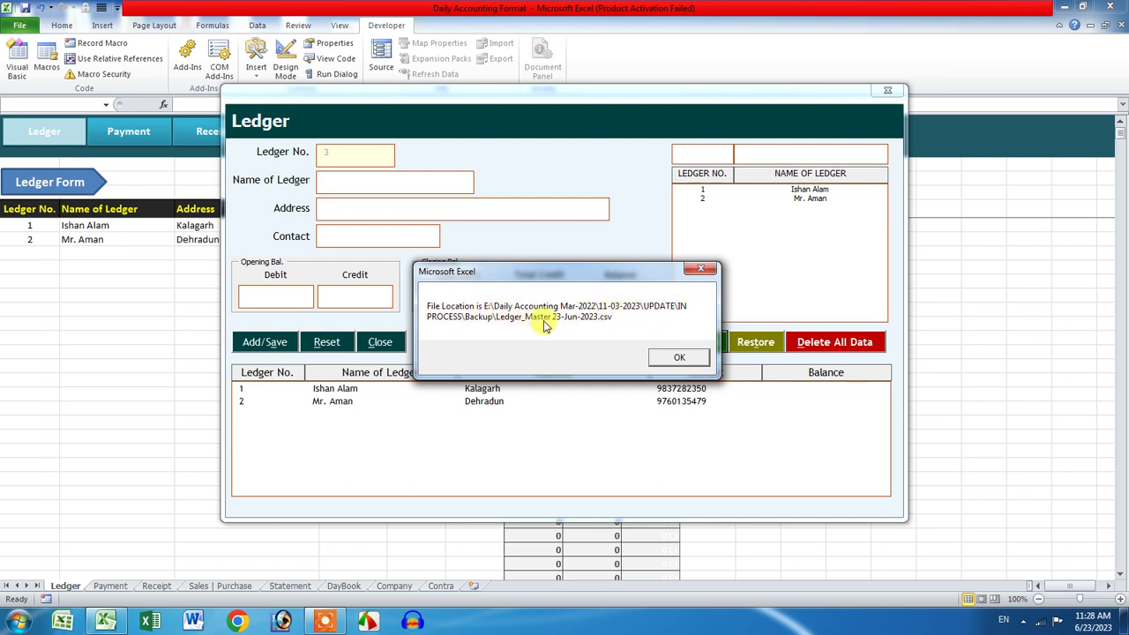
{"action": "left_click", "coordinate": [672, 358]}
{"action": "left_click", "coordinate": [888, 93]}
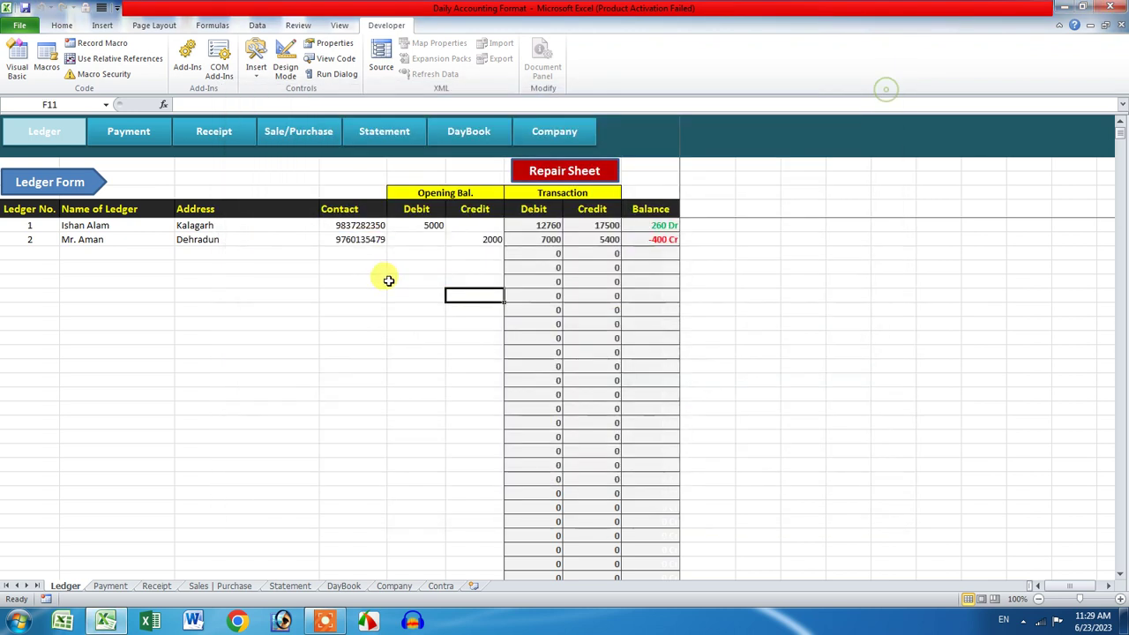
Delete the second ledger's details from the Ledger sheet.
{"action": "left_click_drag", "start_coordinate": [29, 239], "coordinate": [458, 280]}
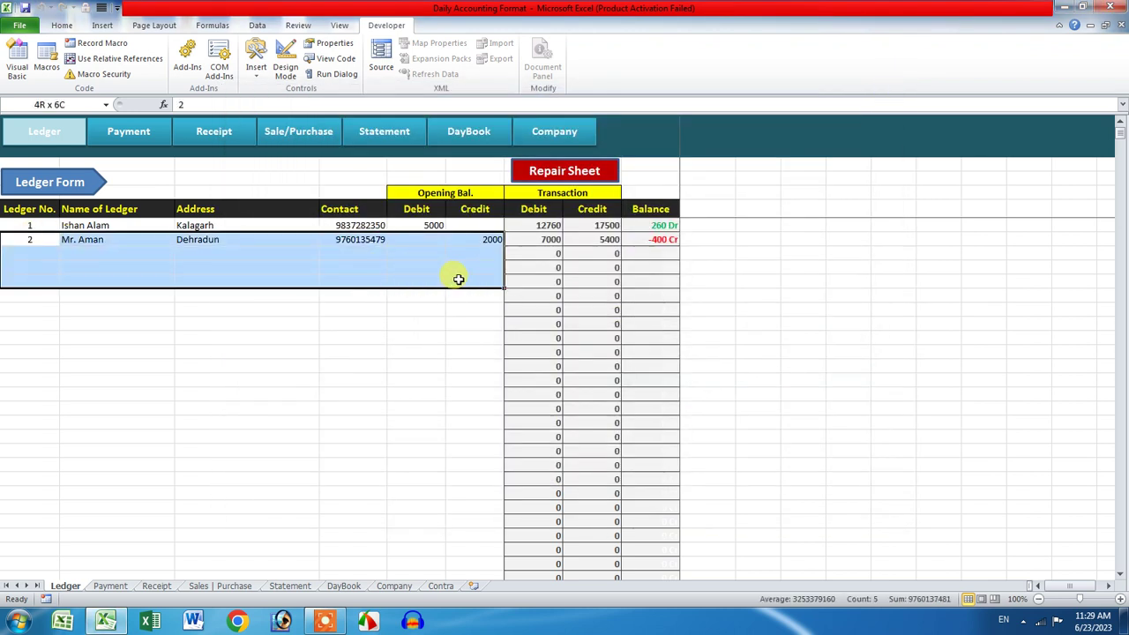
{"action": "key", "text": "Delete"}
{"action": "left_click", "coordinate": [447, 308]}
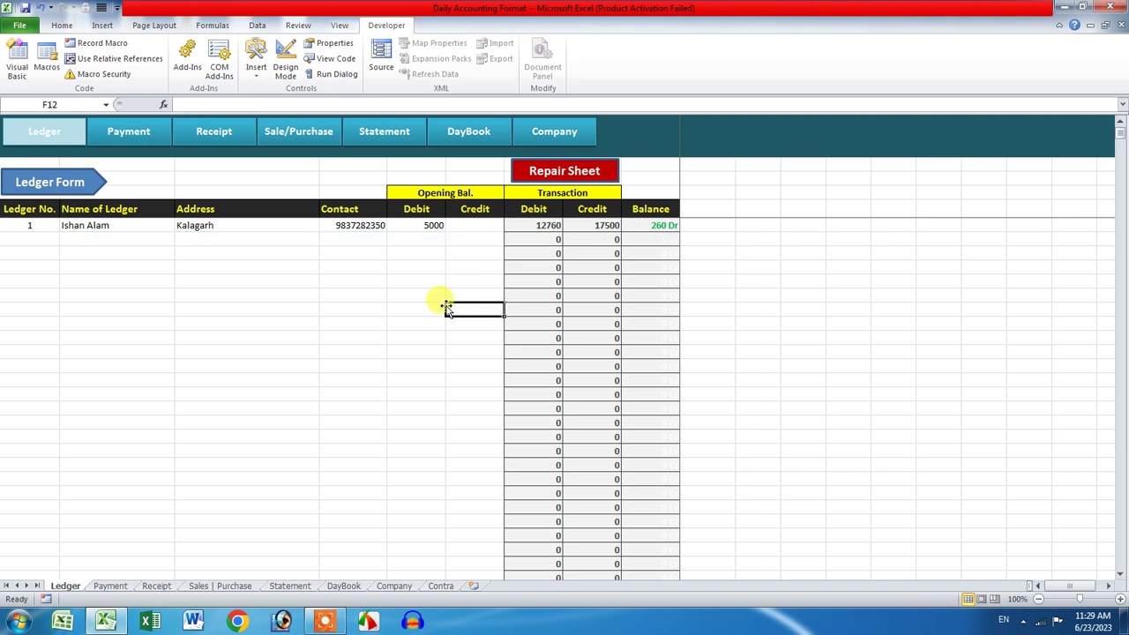
Restore the ledgers from the Ledger_Master 23-Jun-2023 backup through the Ledger form, entering the restore key.
{"action": "left_click", "coordinate": [83, 182]}
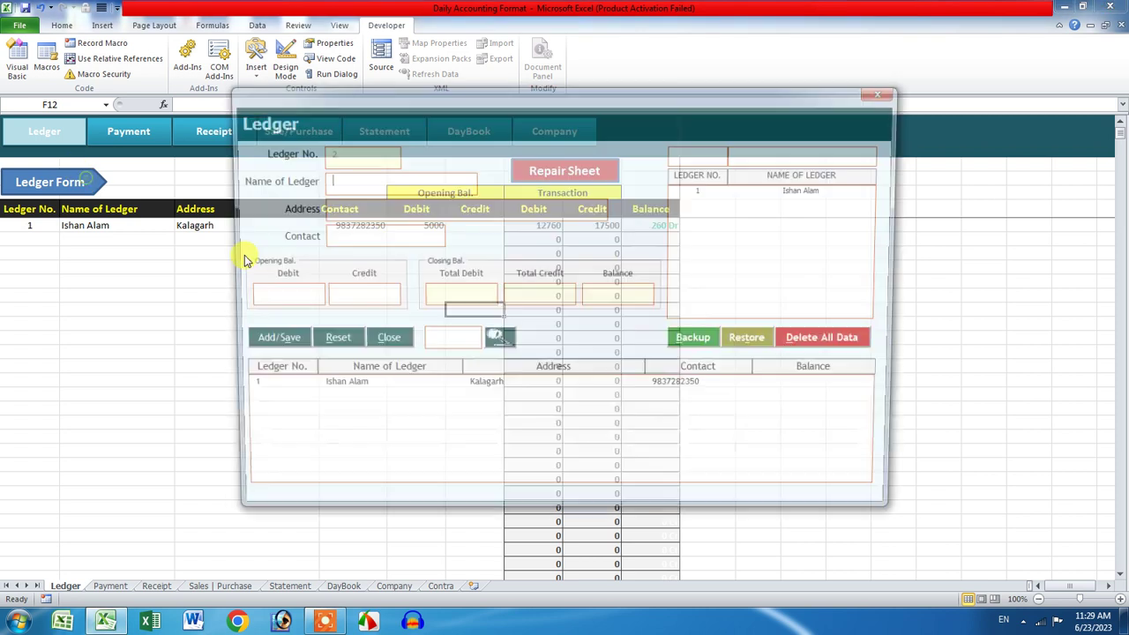
{"action": "left_click", "coordinate": [748, 345]}
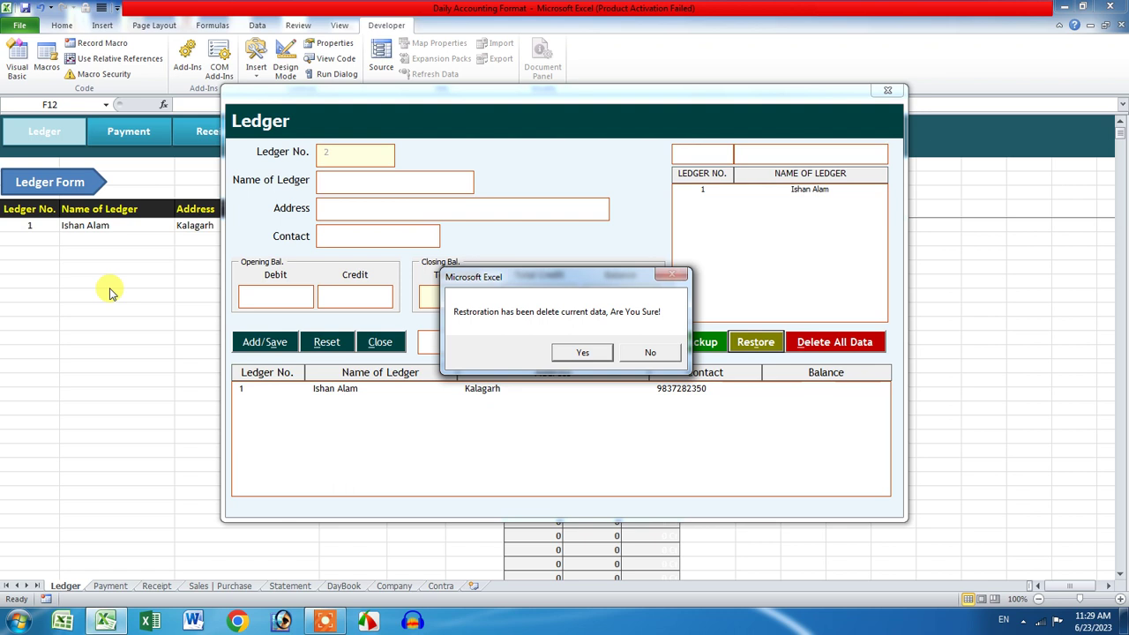
{"action": "left_click", "coordinate": [577, 352]}
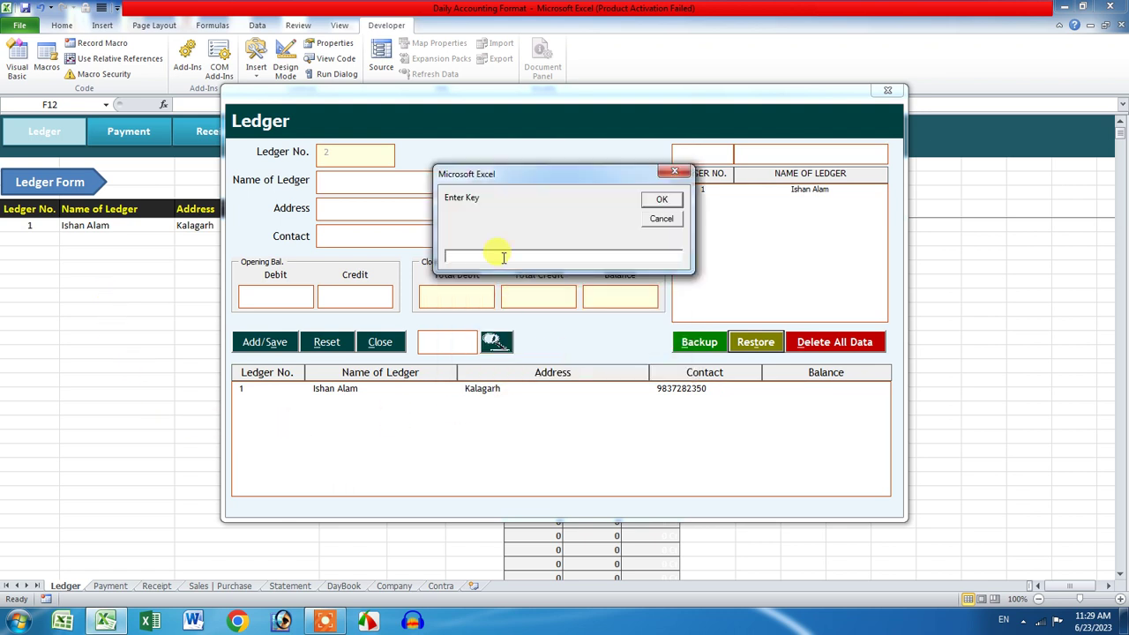
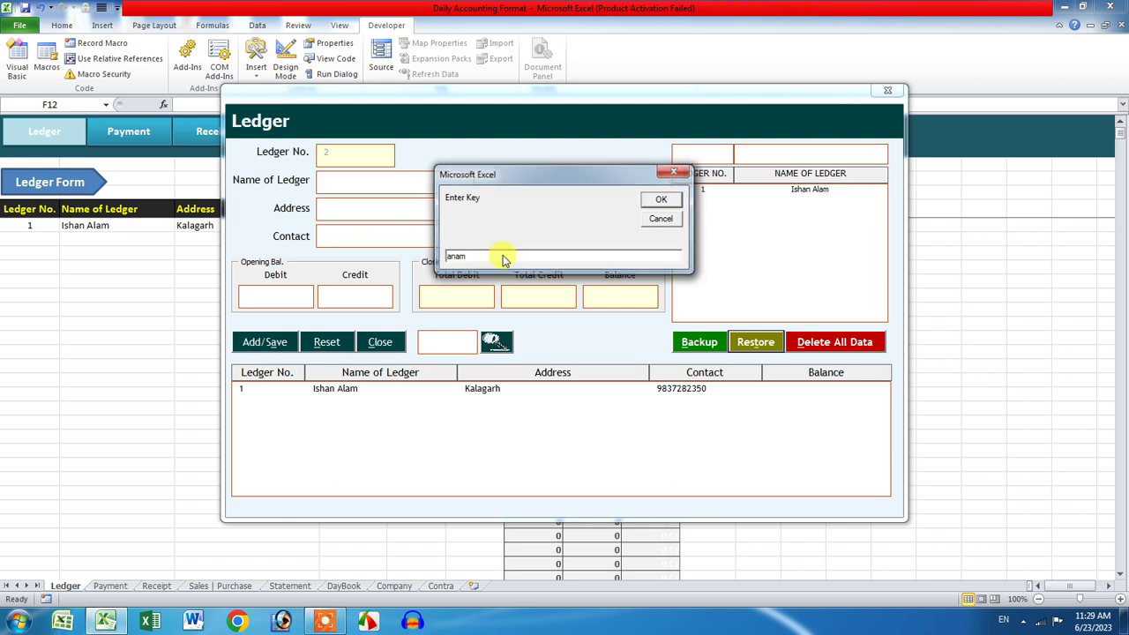
{"action": "key", "text": "Return"}
{"action": "left_click", "coordinate": [403, 217]}
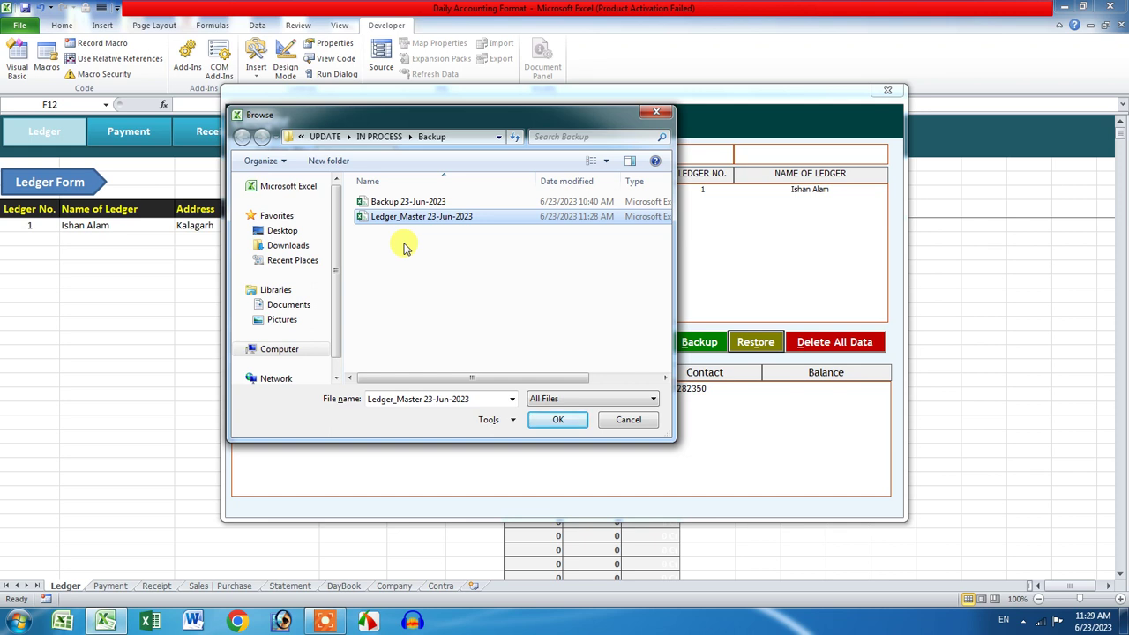
{"action": "left_click", "coordinate": [553, 418]}
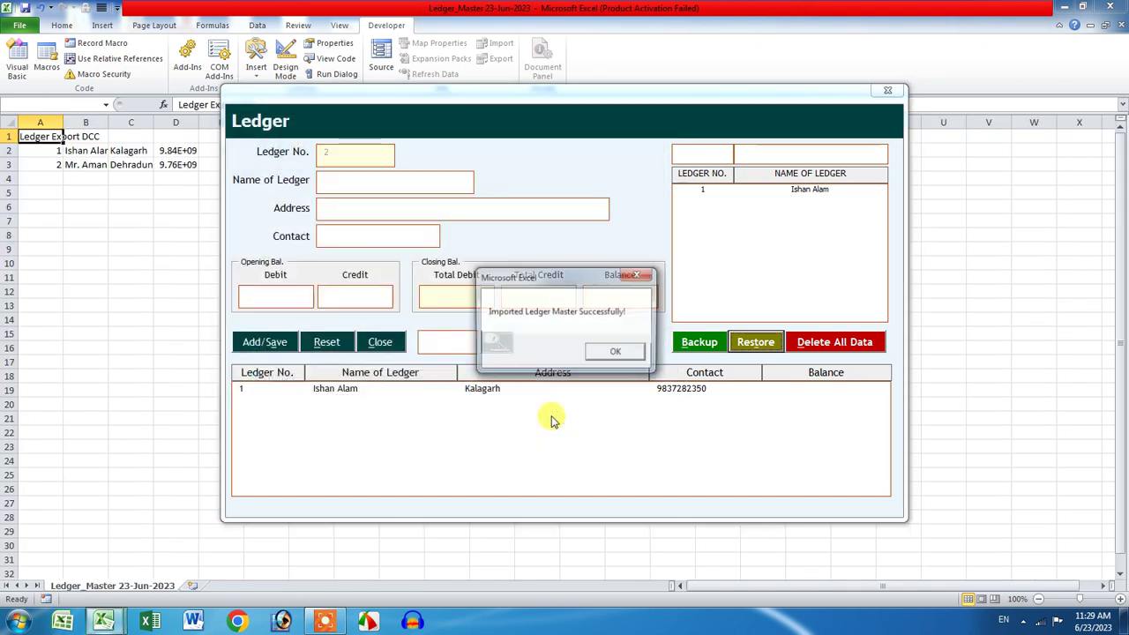
{"action": "left_click", "coordinate": [615, 352]}
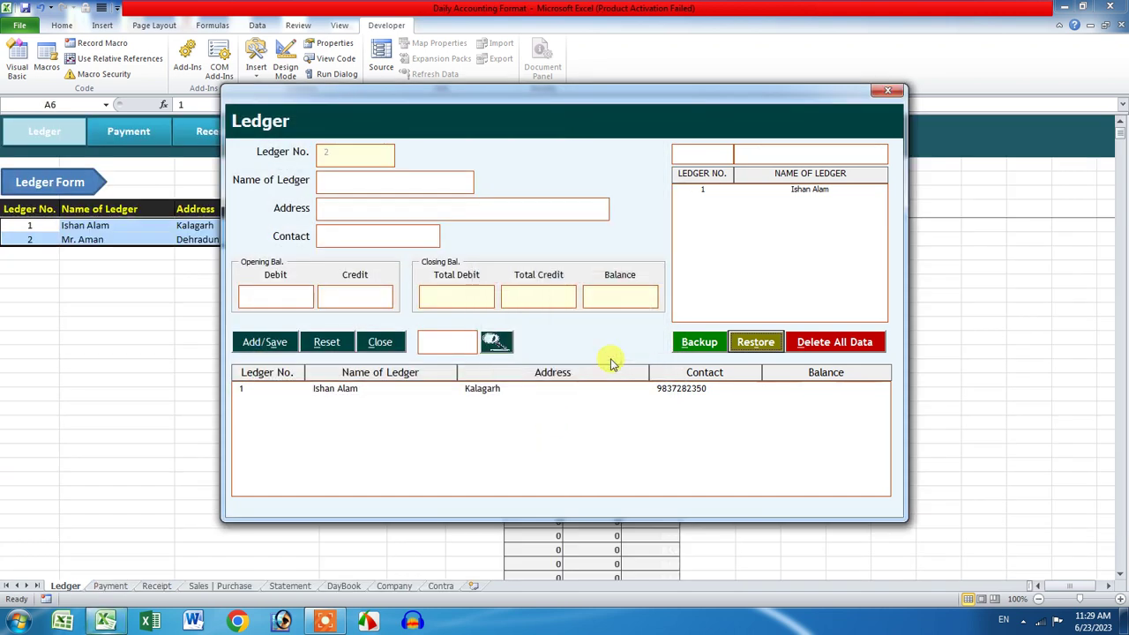
{"action": "left_click", "coordinate": [884, 92]}
{"action": "left_click", "coordinate": [307, 339]}
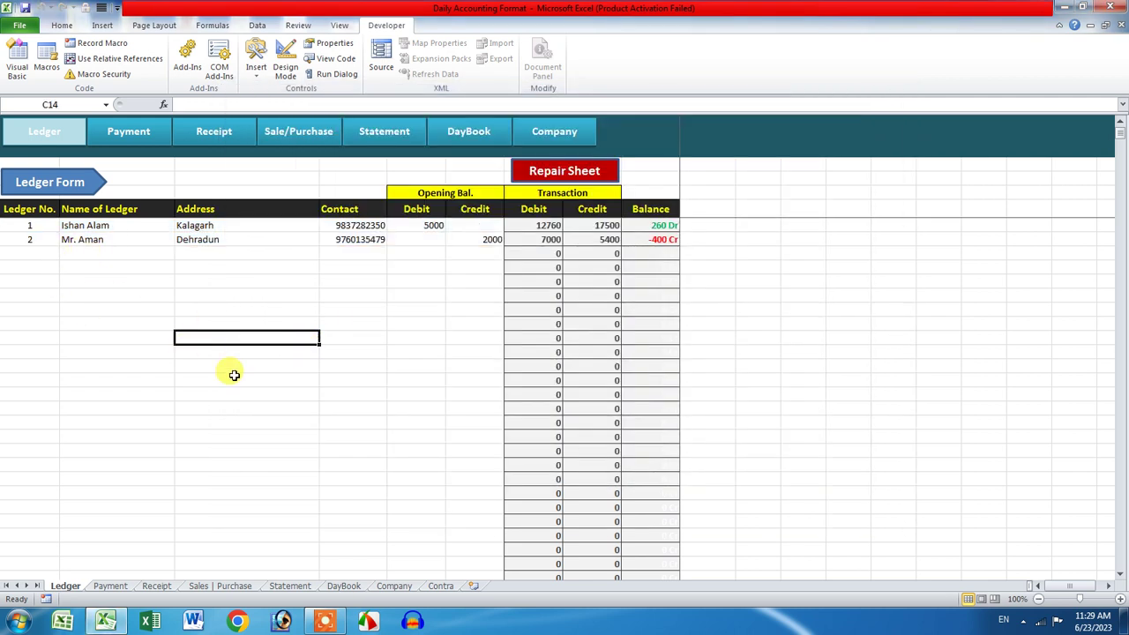
From the Company sheet's main form, back up all accounting data to Backup 23-Jun-2023.csv.
{"action": "left_click", "coordinate": [147, 130]}
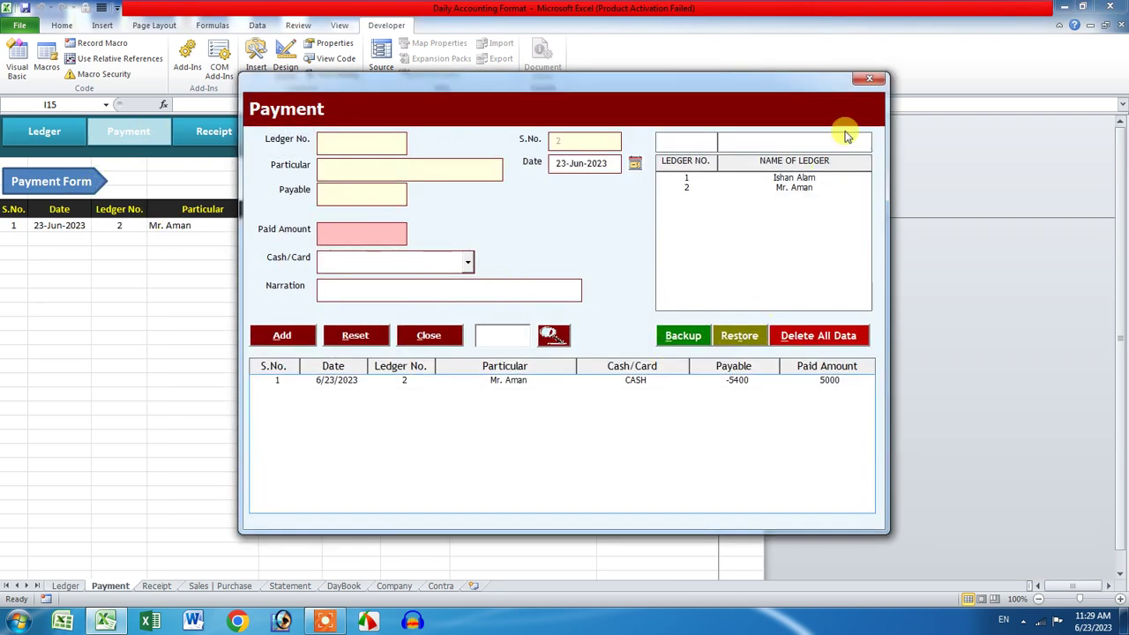
{"action": "left_click", "coordinate": [863, 88]}
{"action": "left_click", "coordinate": [214, 132]}
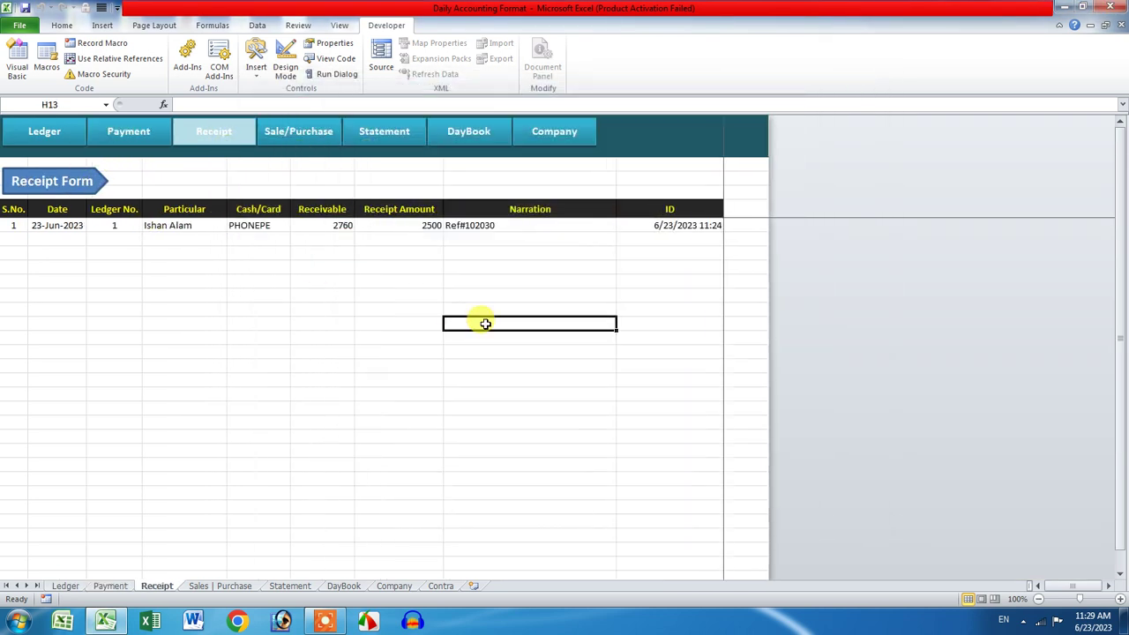
{"action": "left_click", "coordinate": [563, 128]}
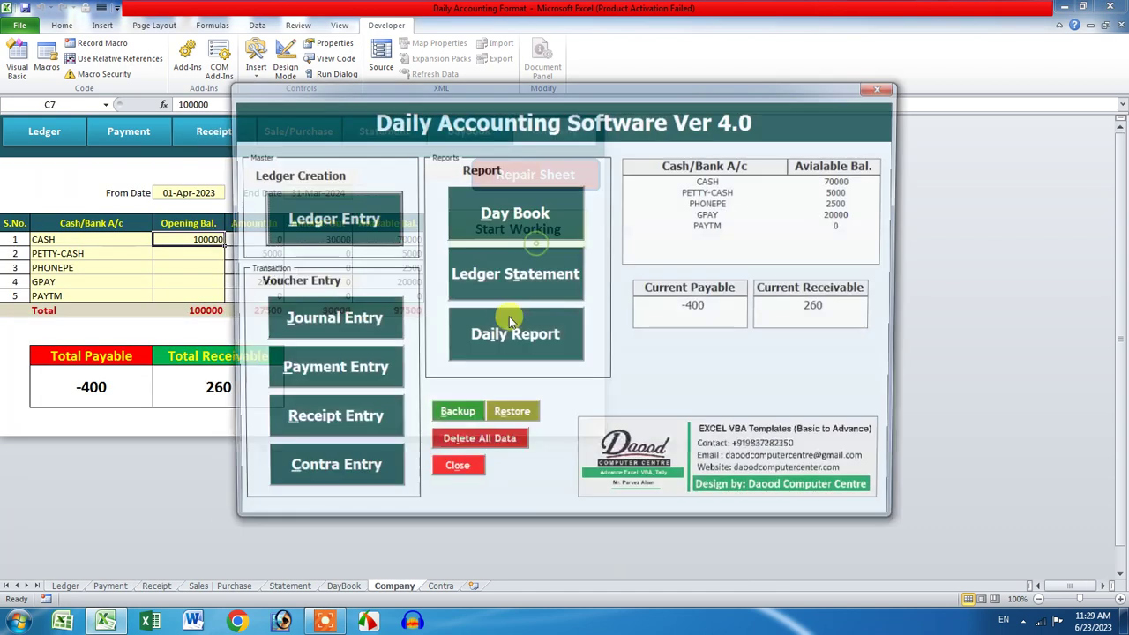
{"action": "left_click", "coordinate": [455, 418]}
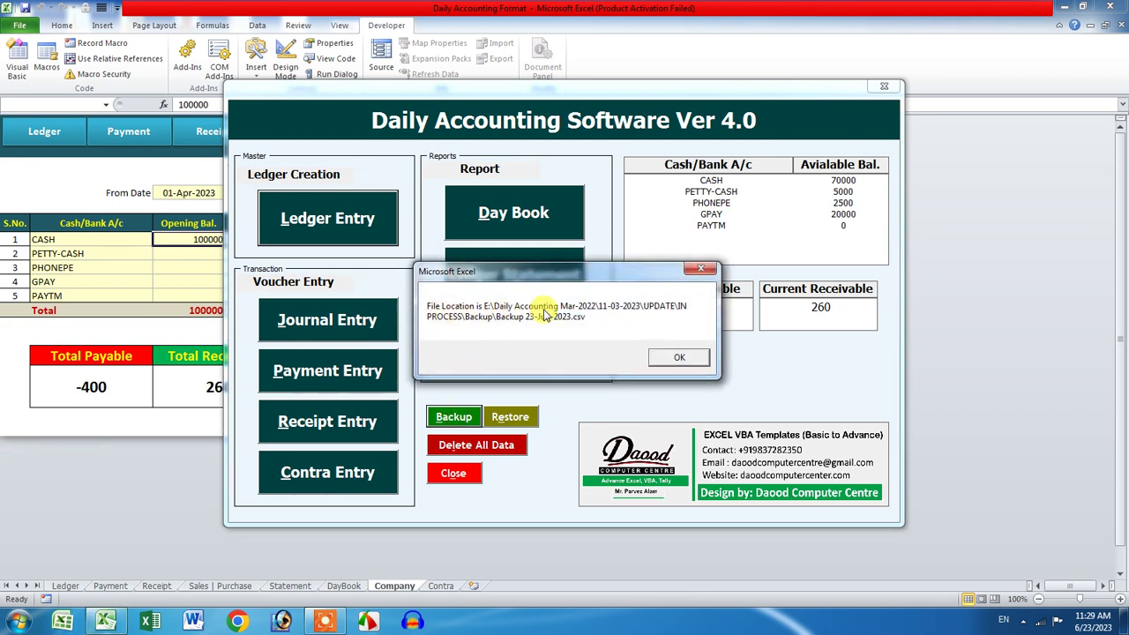
{"action": "left_click", "coordinate": [665, 356]}
Run the main-menu Restore with the key and import the Ledger_Master 23-Jun-2023 file.
{"action": "left_click", "coordinate": [520, 417]}
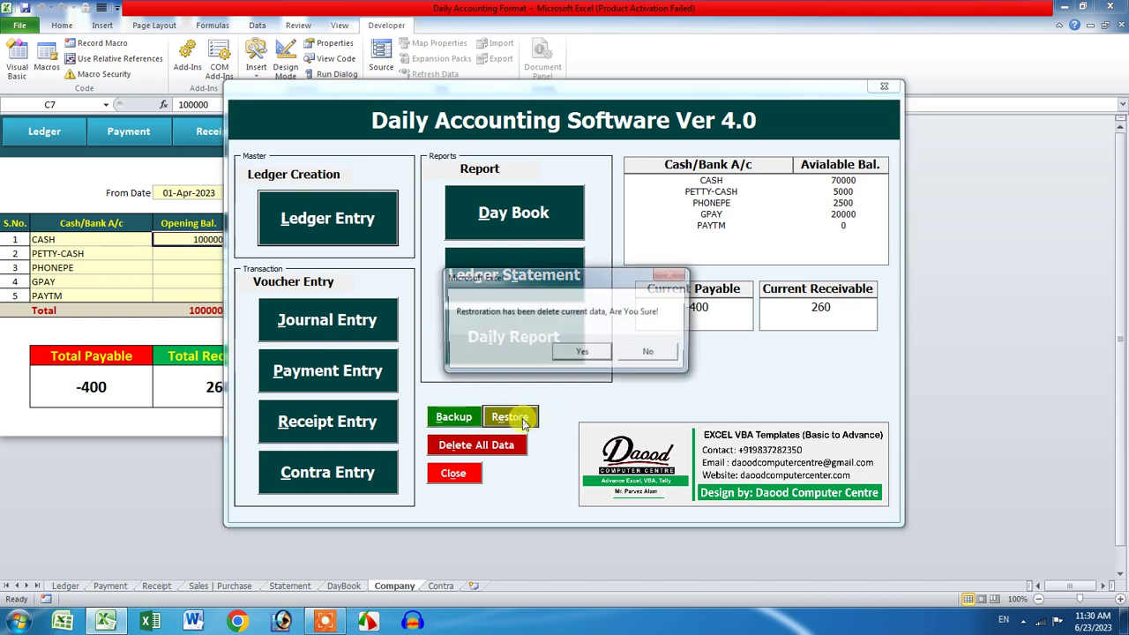
{"action": "left_click", "coordinate": [589, 357]}
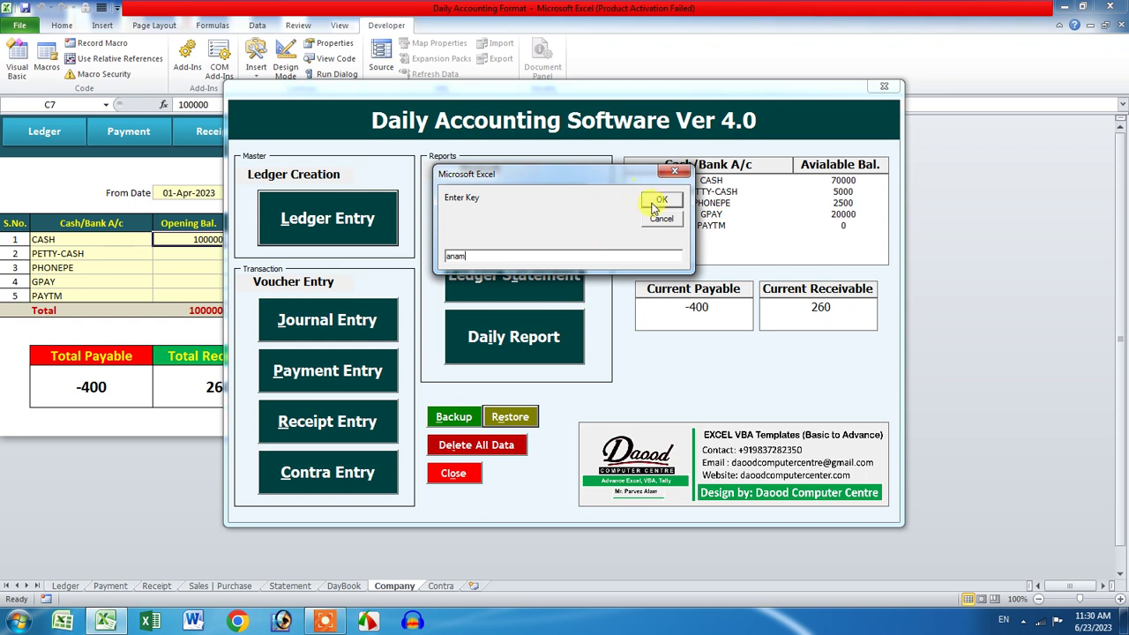
{"action": "left_click", "coordinate": [657, 201]}
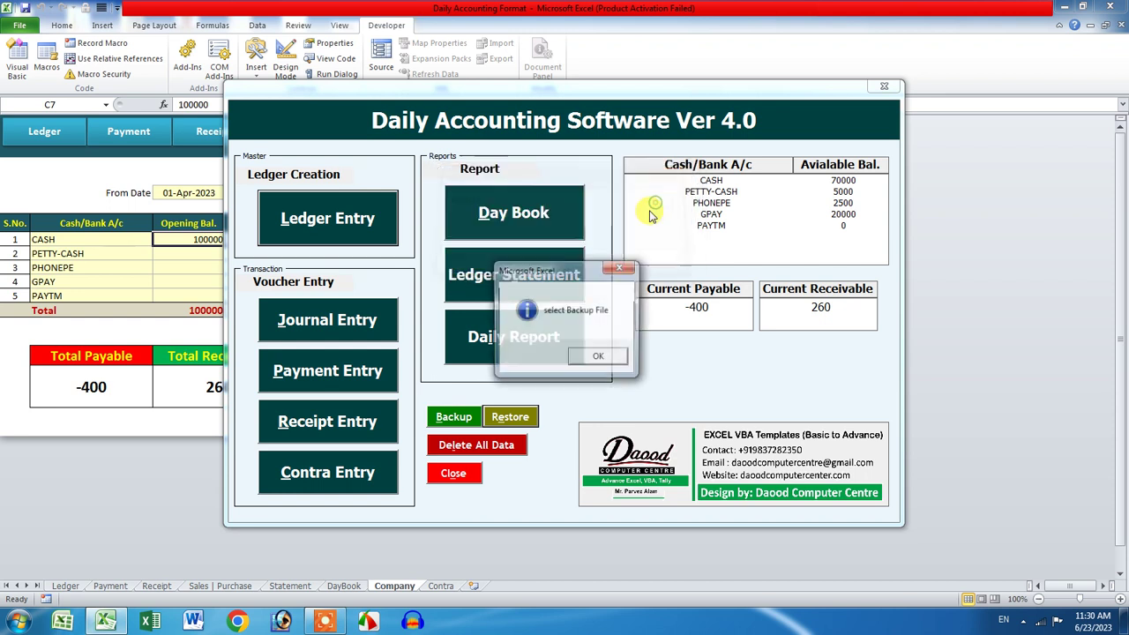
{"action": "left_click", "coordinate": [599, 359]}
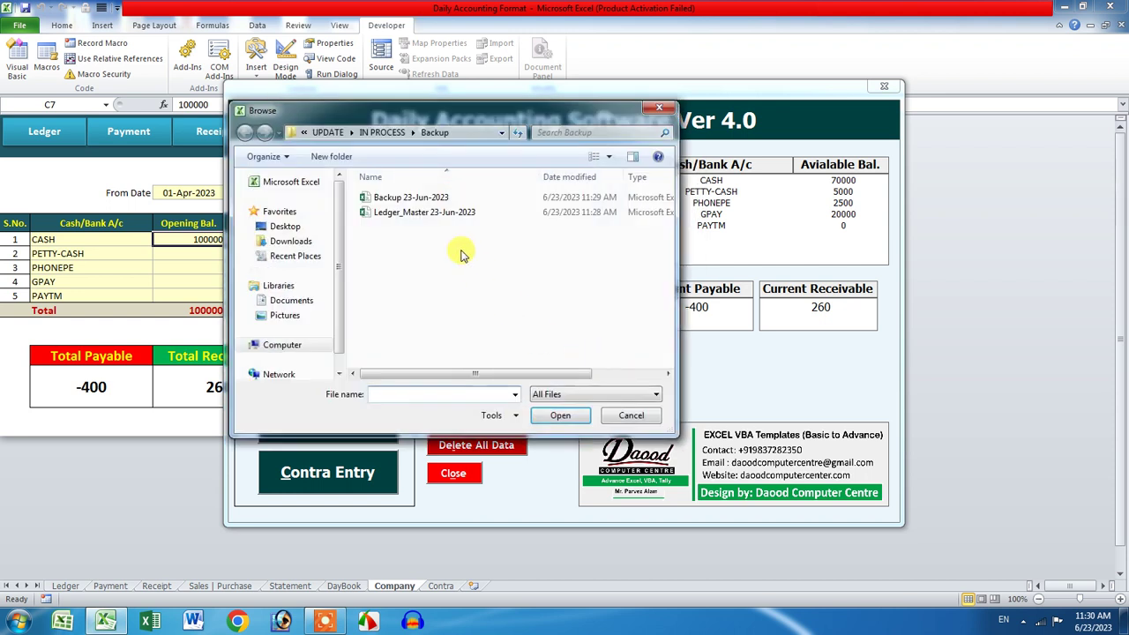
{"action": "left_click", "coordinate": [432, 214]}
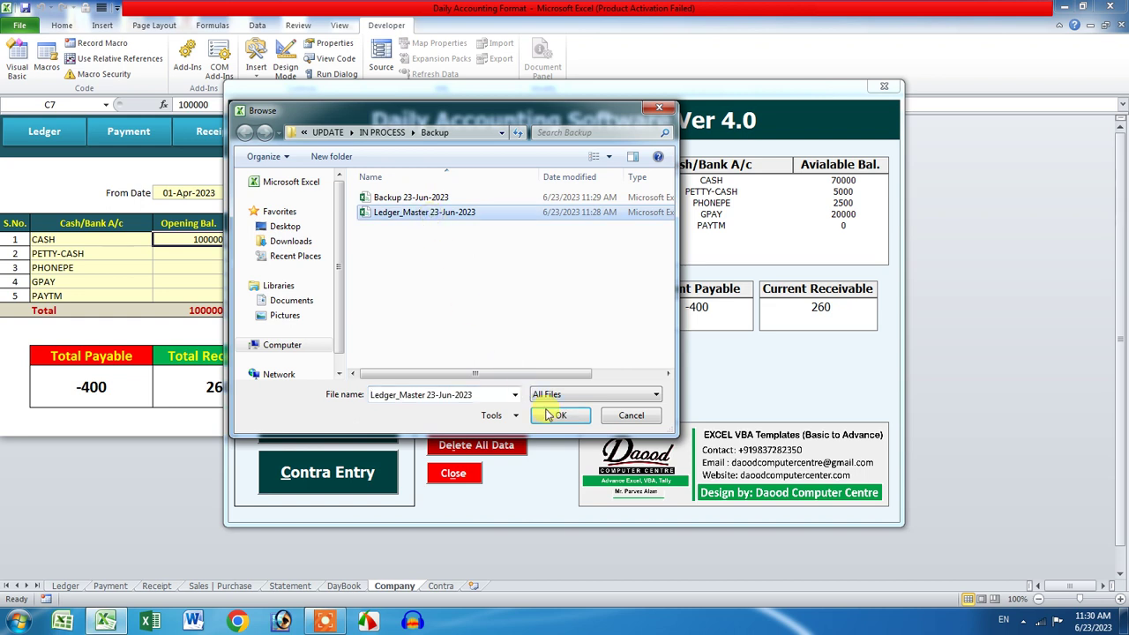
{"action": "left_click", "coordinate": [555, 416]}
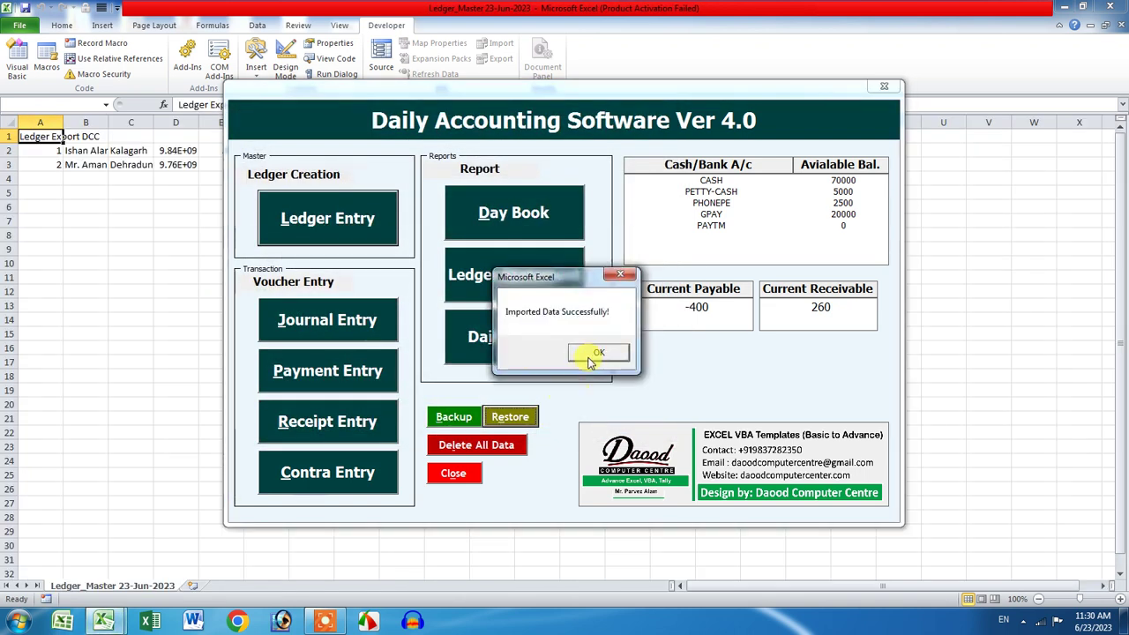
{"action": "left_click", "coordinate": [589, 353]}
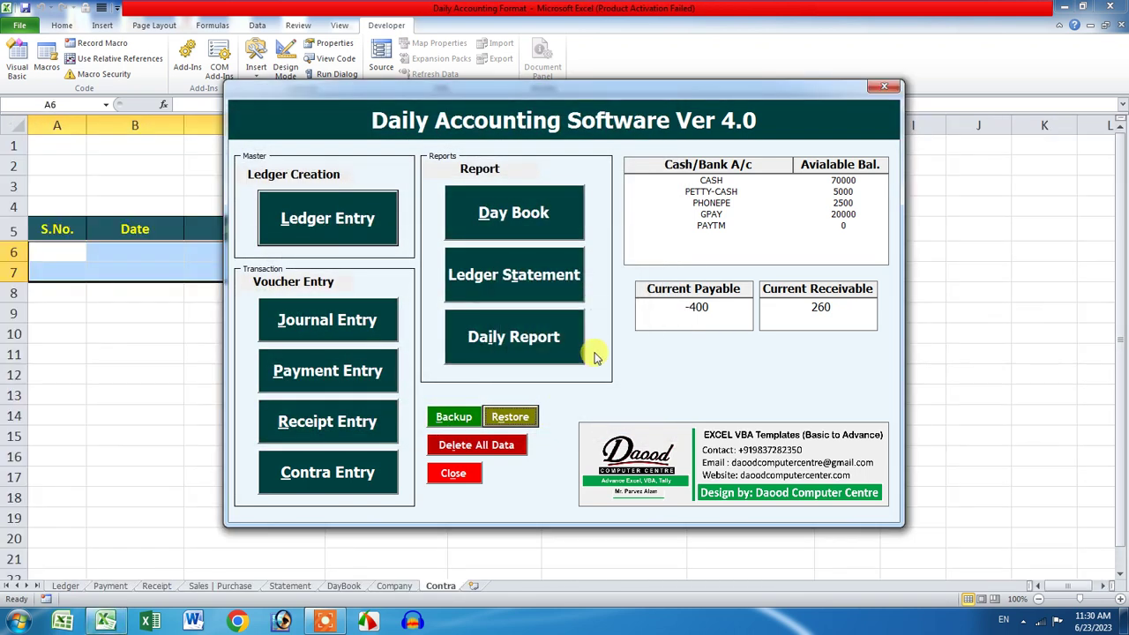
Restore all data from the Backup 23-Jun-2023 file, entering the restore key.
{"action": "left_click", "coordinate": [510, 416]}
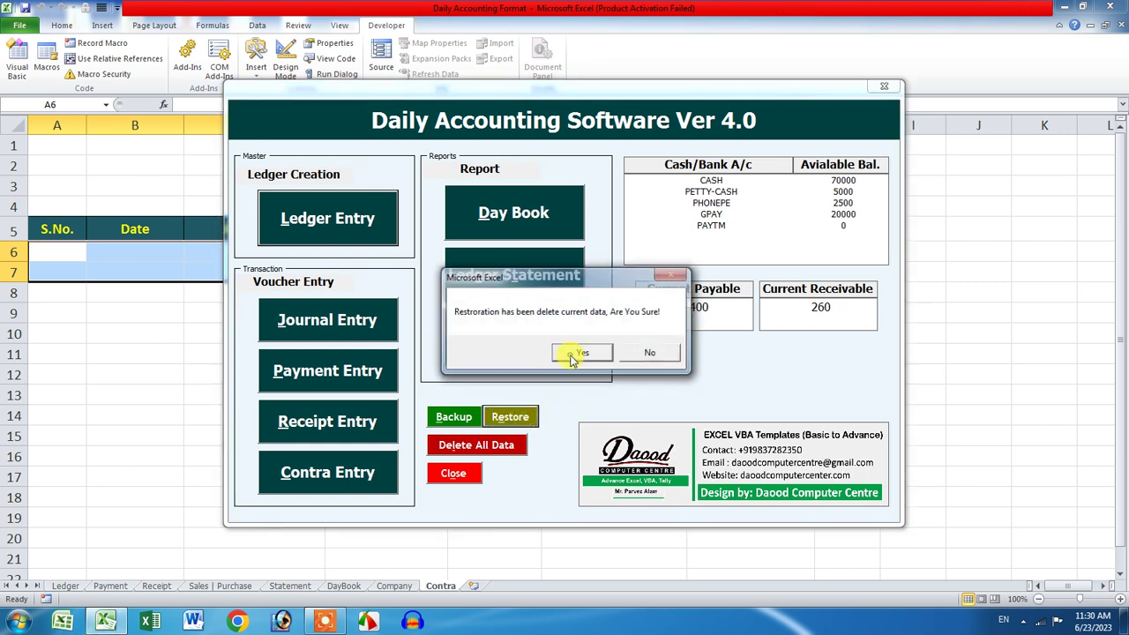
{"action": "left_click", "coordinate": [575, 353]}
{"action": "left_click", "coordinate": [661, 198]}
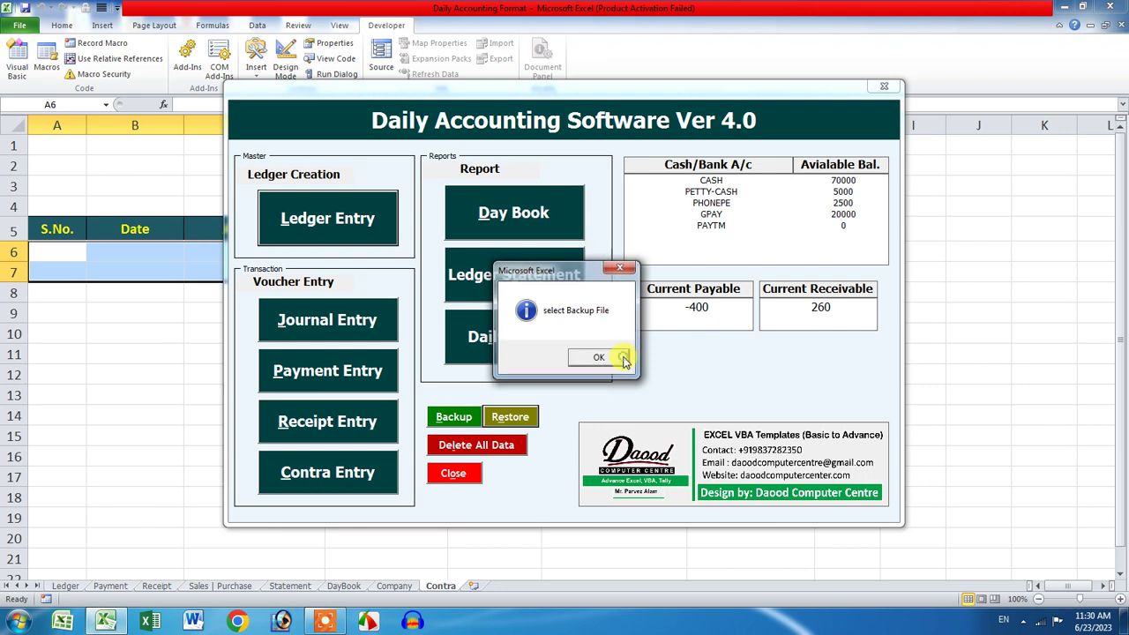
{"action": "left_click", "coordinate": [623, 359]}
{"action": "left_click", "coordinate": [433, 197]}
{"action": "left_click", "coordinate": [559, 414]}
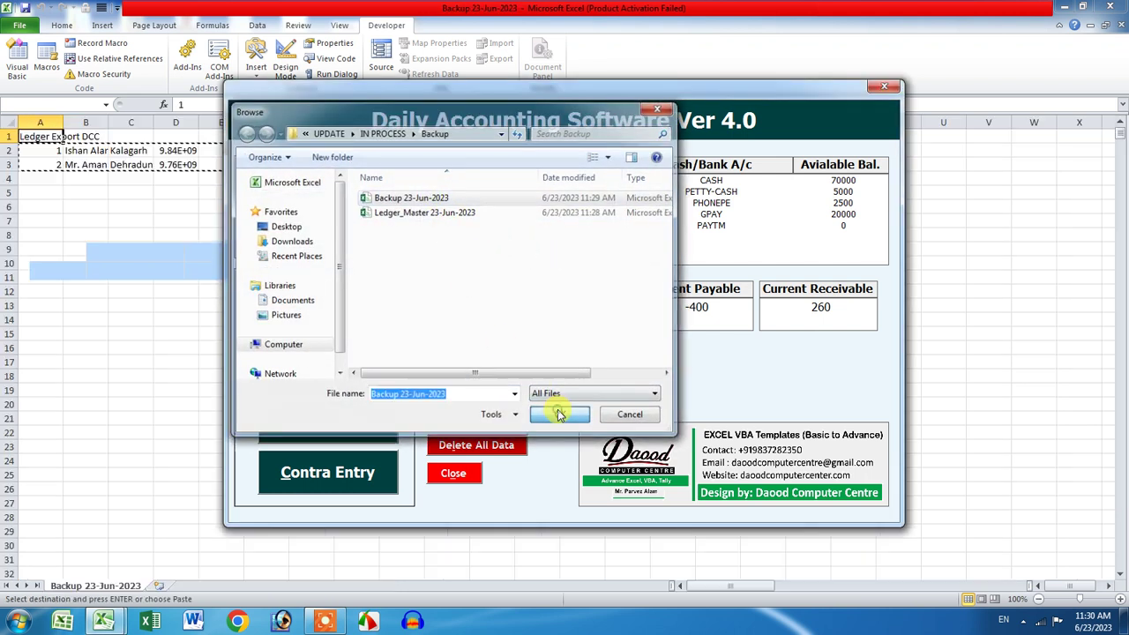
{"action": "left_click", "coordinate": [593, 353]}
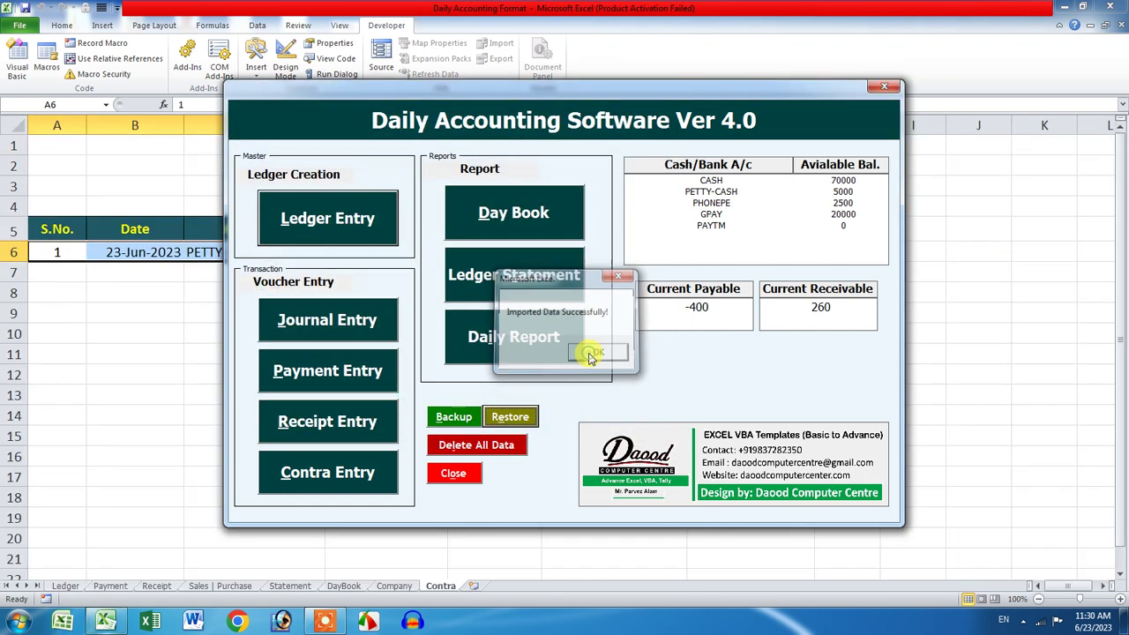
{"action": "left_click", "coordinate": [884, 85]}
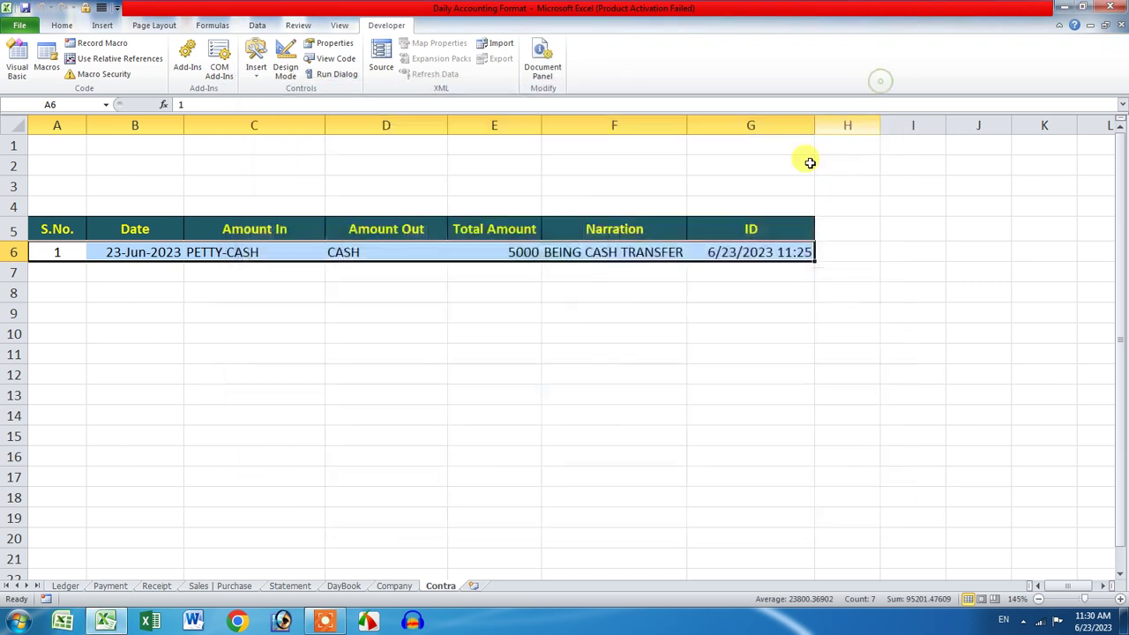
Review the restored Company, Ledger, Payment, Receipt, Sales | Purchase and Contra sheets.
{"action": "left_click", "coordinate": [580, 319]}
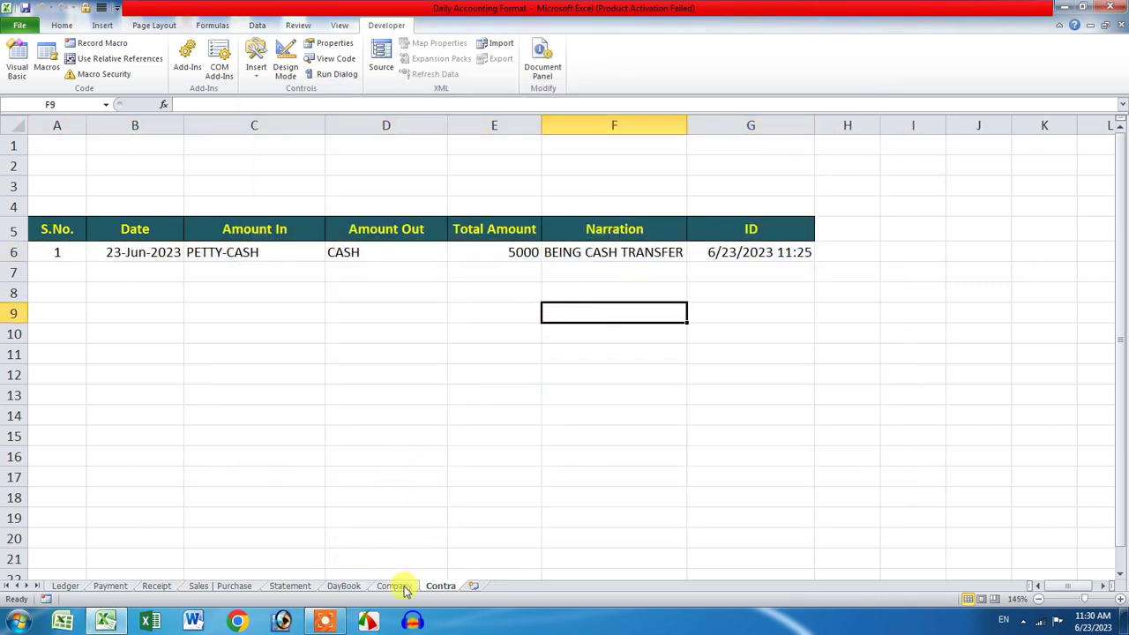
{"action": "left_click", "coordinate": [394, 586]}
{"action": "left_click", "coordinate": [66, 585]}
{"action": "left_click", "coordinate": [221, 380]}
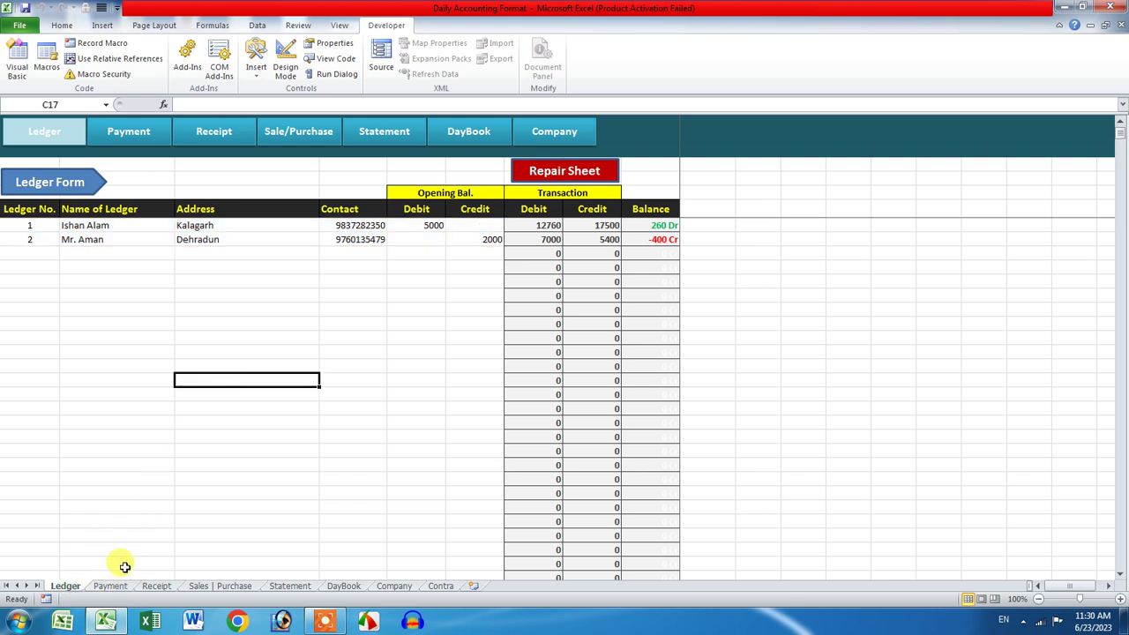
{"action": "left_click", "coordinate": [119, 585]}
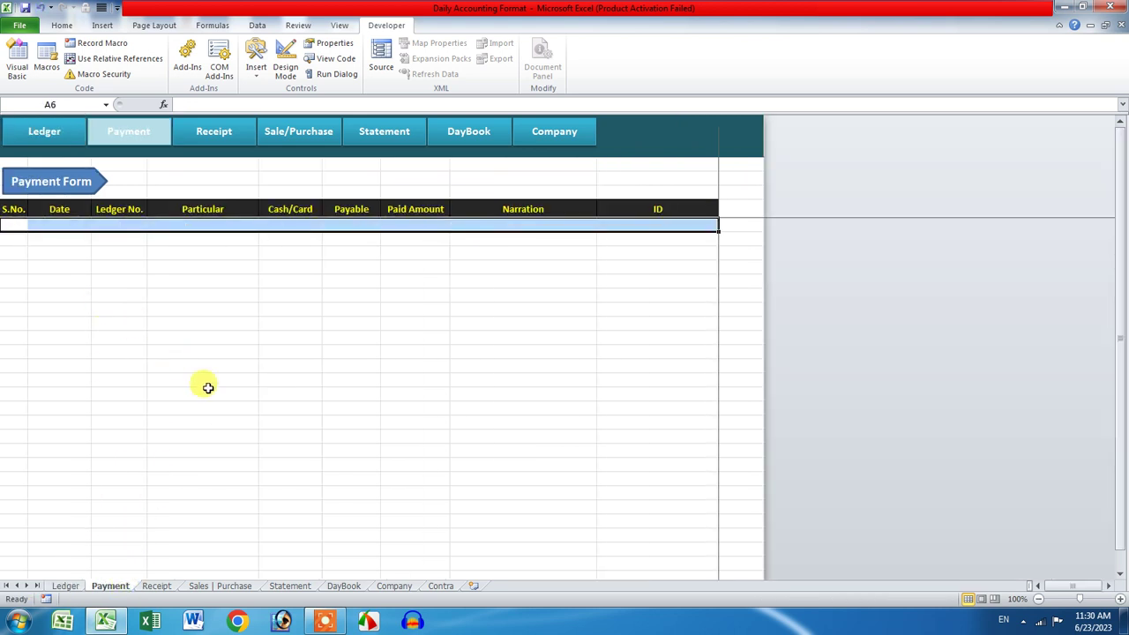
{"action": "left_click", "coordinate": [155, 586]}
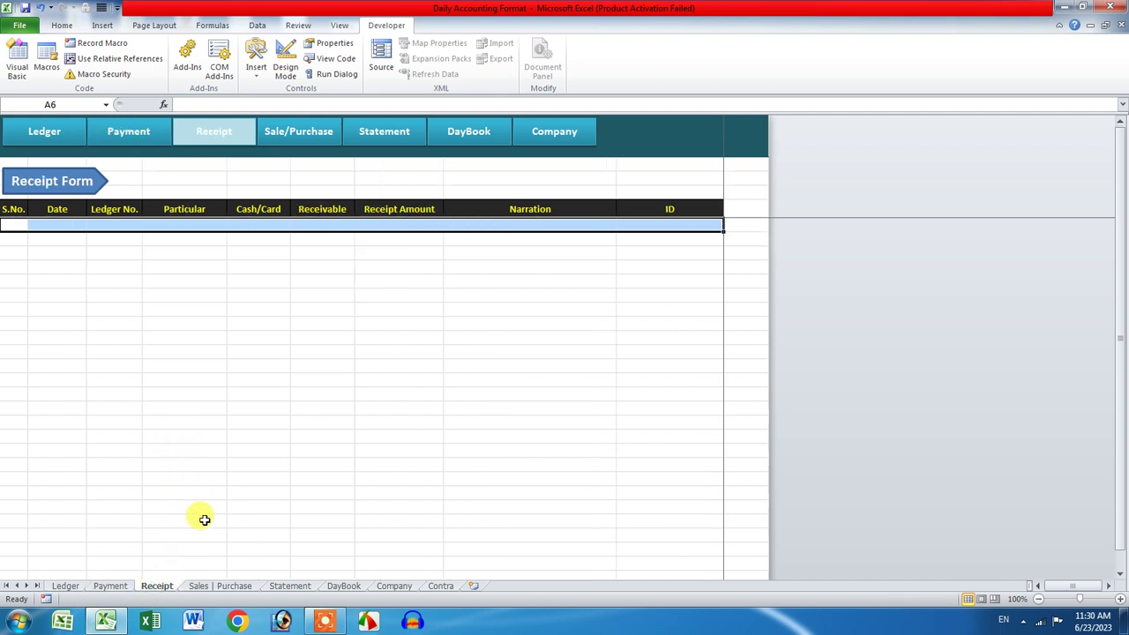
{"action": "left_click", "coordinate": [197, 584]}
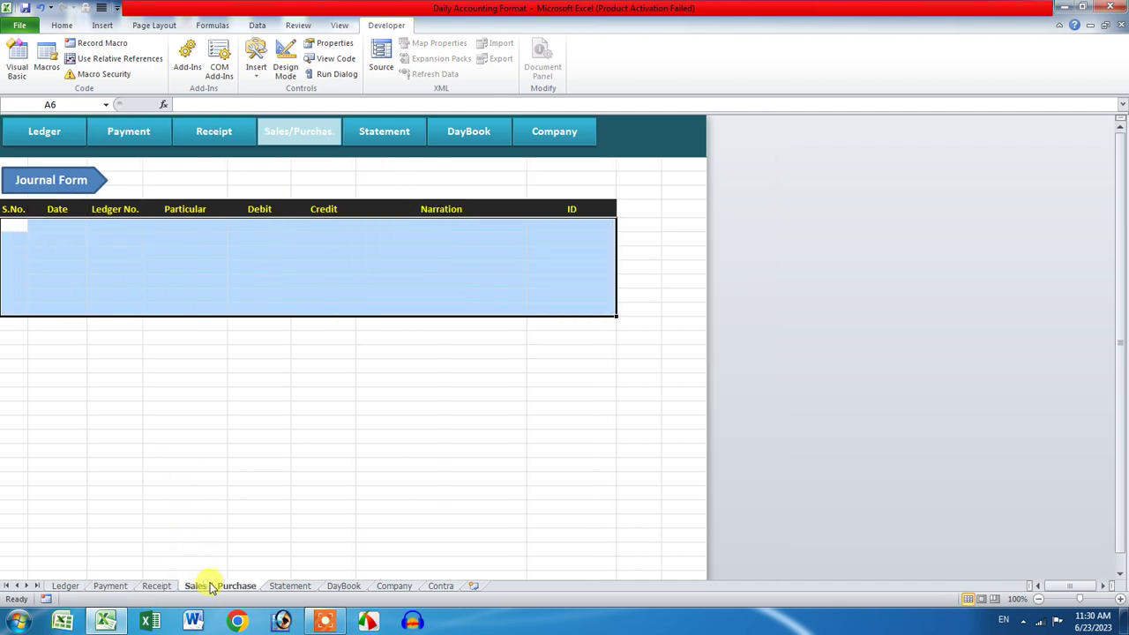
{"action": "left_click", "coordinate": [441, 586]}
{"action": "left_click", "coordinate": [395, 586]}
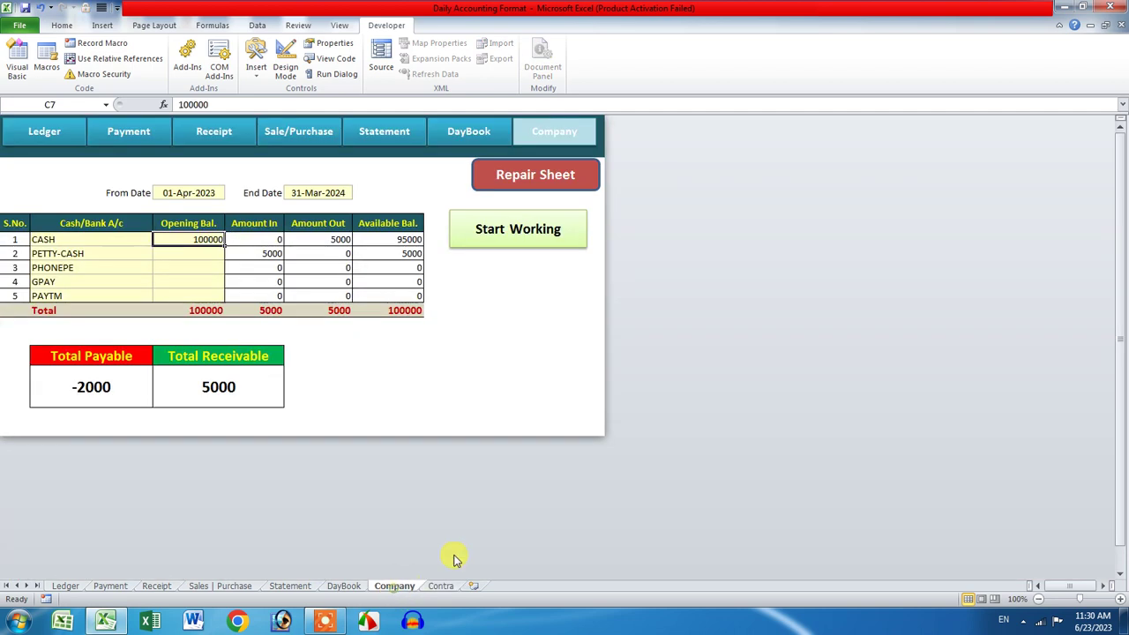
{"action": "left_click", "coordinate": [550, 221]}
Restore the accounting data from the backup workbook, entering the restore key.
{"action": "left_click", "coordinate": [508, 412]}
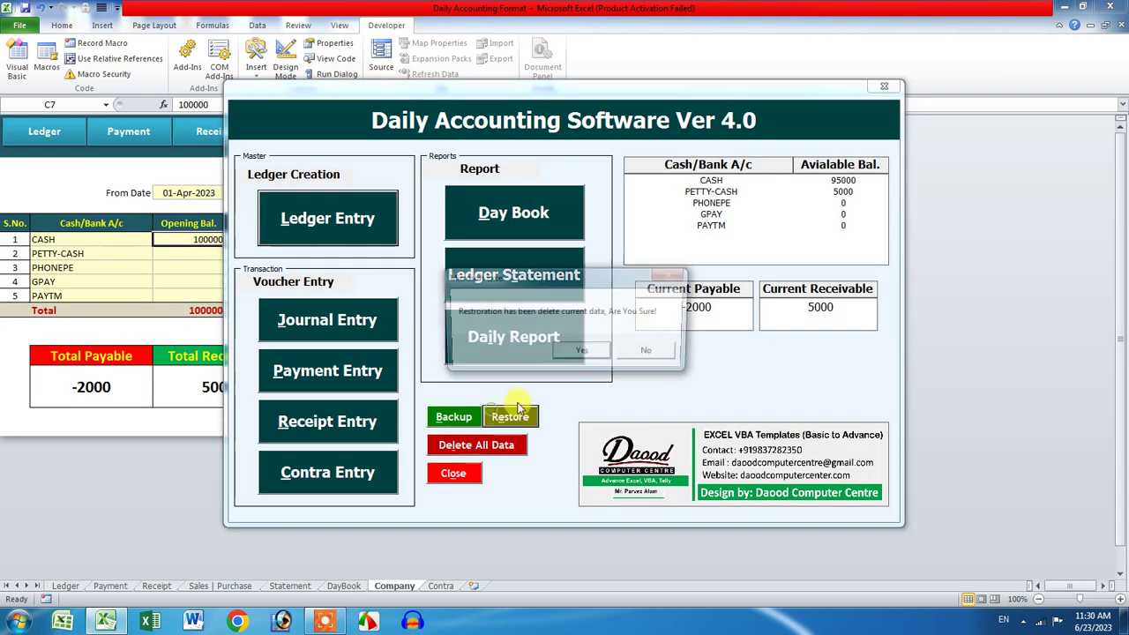
{"action": "left_click", "coordinate": [582, 352]}
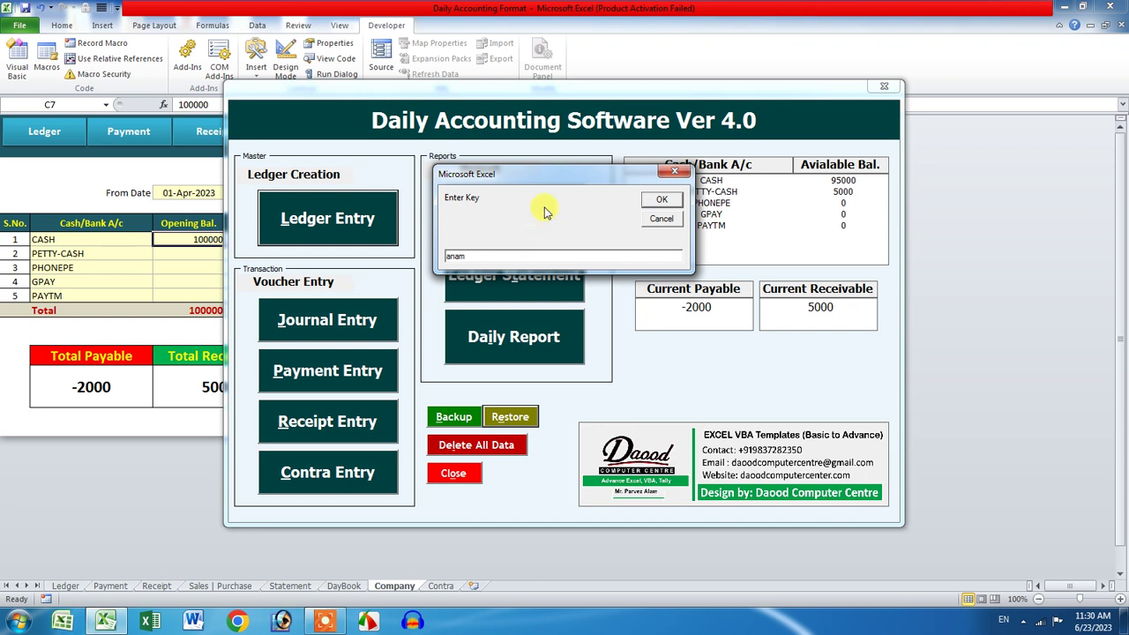
{"action": "left_click", "coordinate": [661, 199]}
{"action": "left_click", "coordinate": [594, 356]}
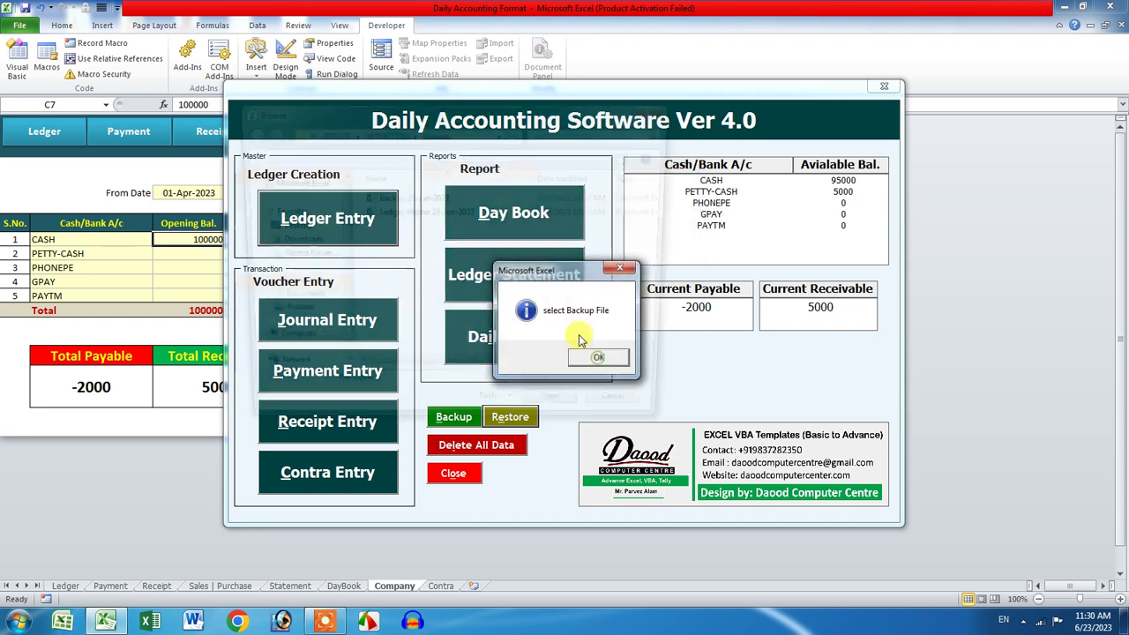
{"action": "left_click", "coordinate": [412, 199]}
{"action": "left_click", "coordinate": [560, 415]}
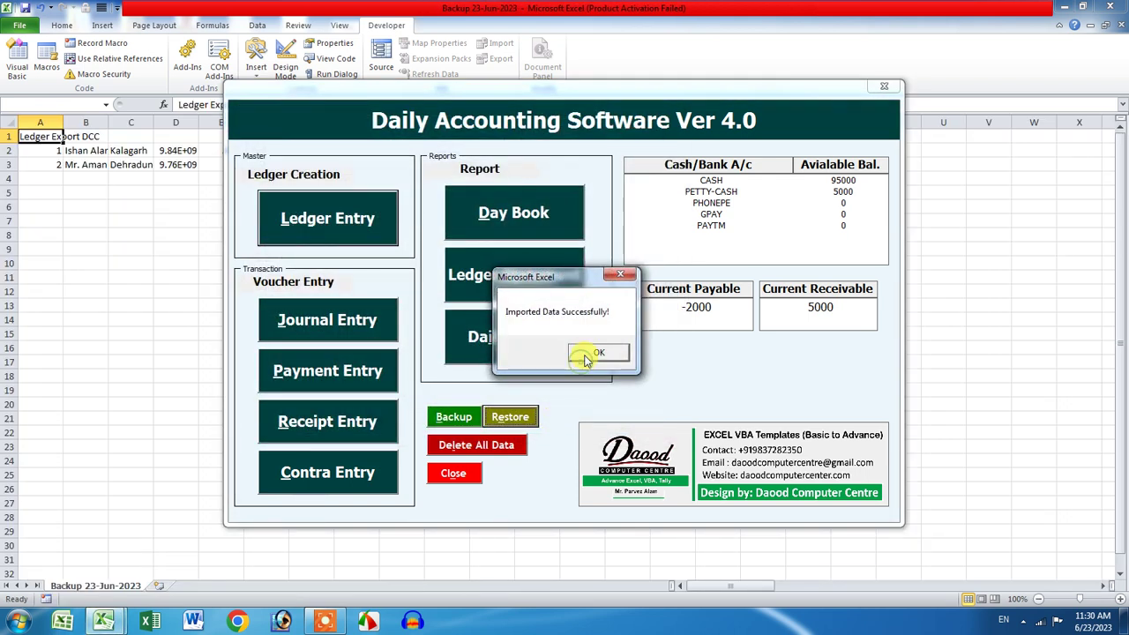
{"action": "left_click", "coordinate": [596, 353]}
{"action": "left_click", "coordinate": [883, 85]}
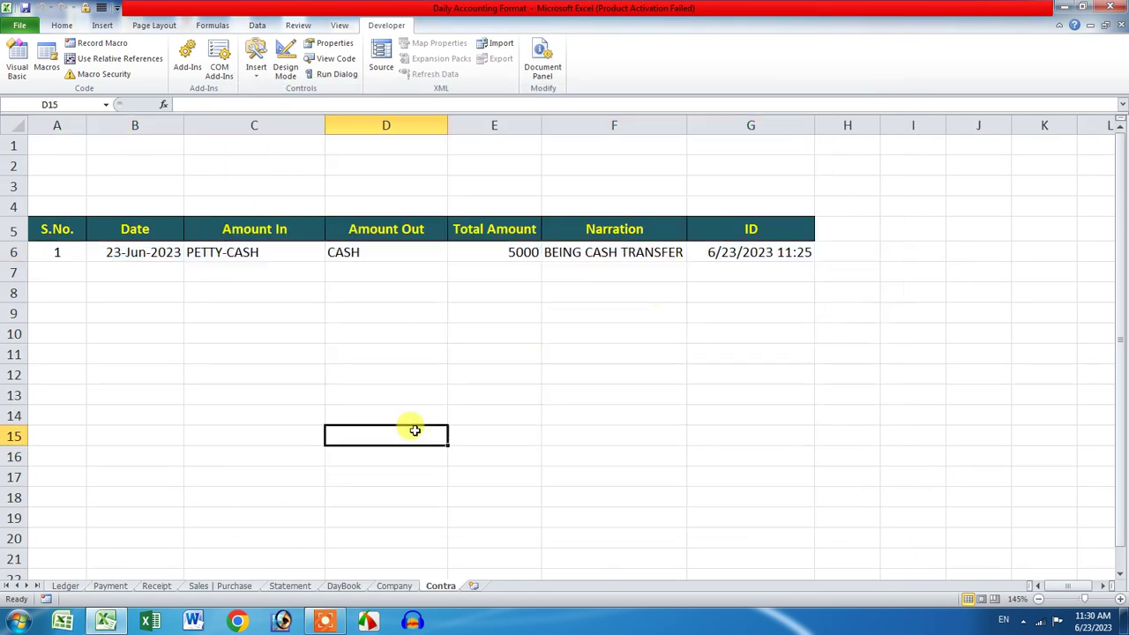
Review the Statement, Sales | Purchase, Contra and Company sheets, then reopen the accounting form.
{"action": "left_click", "coordinate": [295, 586]}
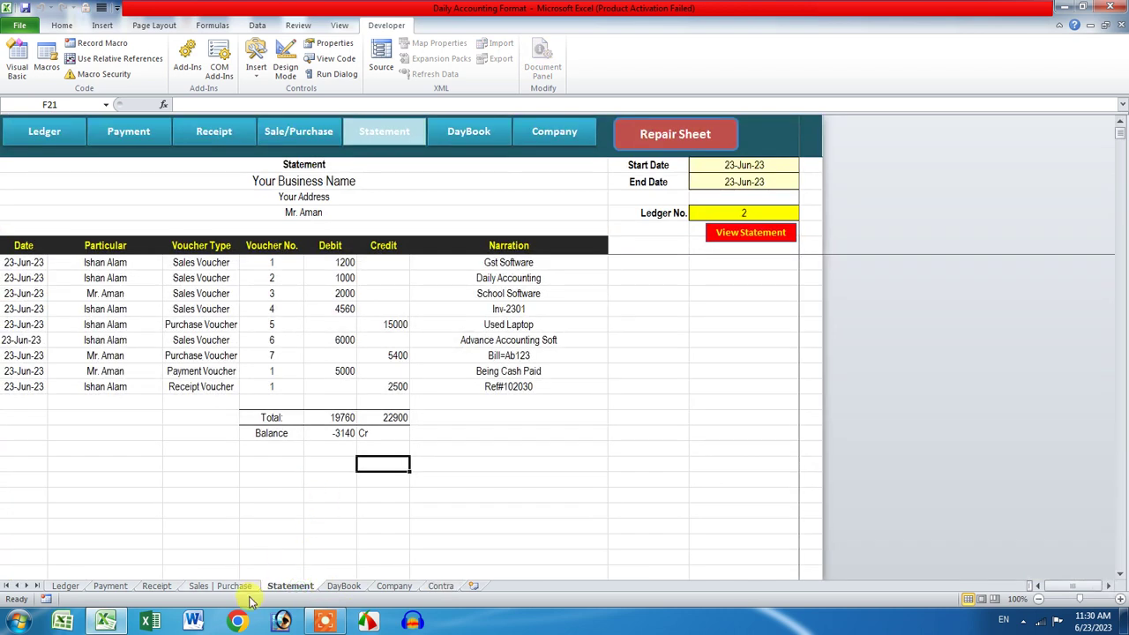
{"action": "left_click", "coordinate": [236, 586]}
{"action": "left_click", "coordinate": [259, 492]}
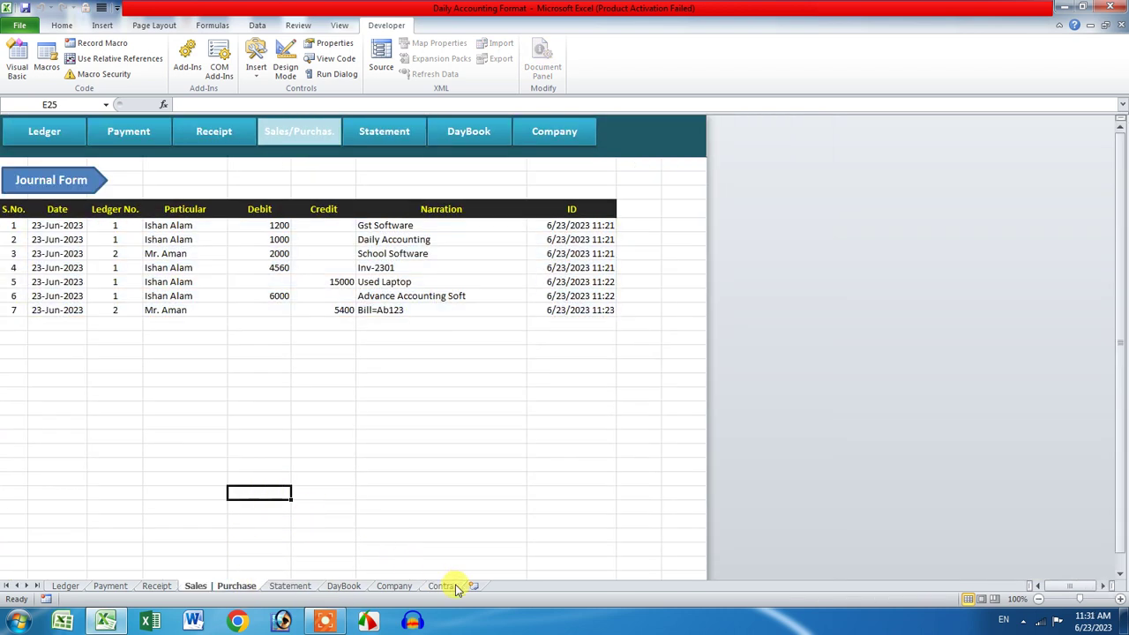
{"action": "left_click", "coordinate": [450, 586]}
{"action": "left_click", "coordinate": [404, 586]}
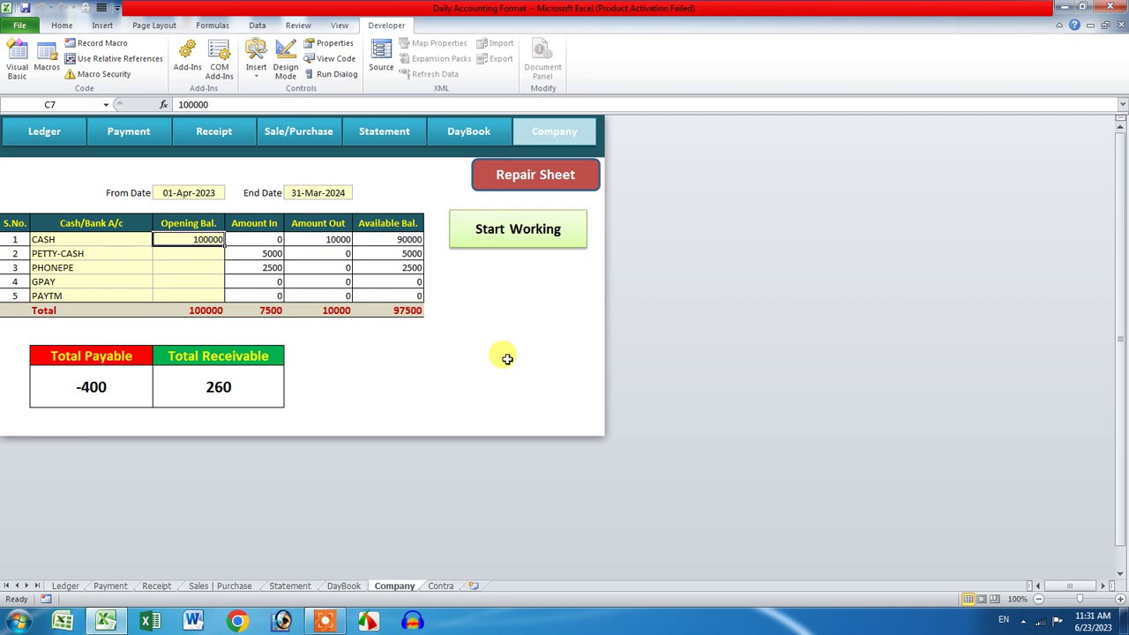
{"action": "left_click", "coordinate": [526, 239]}
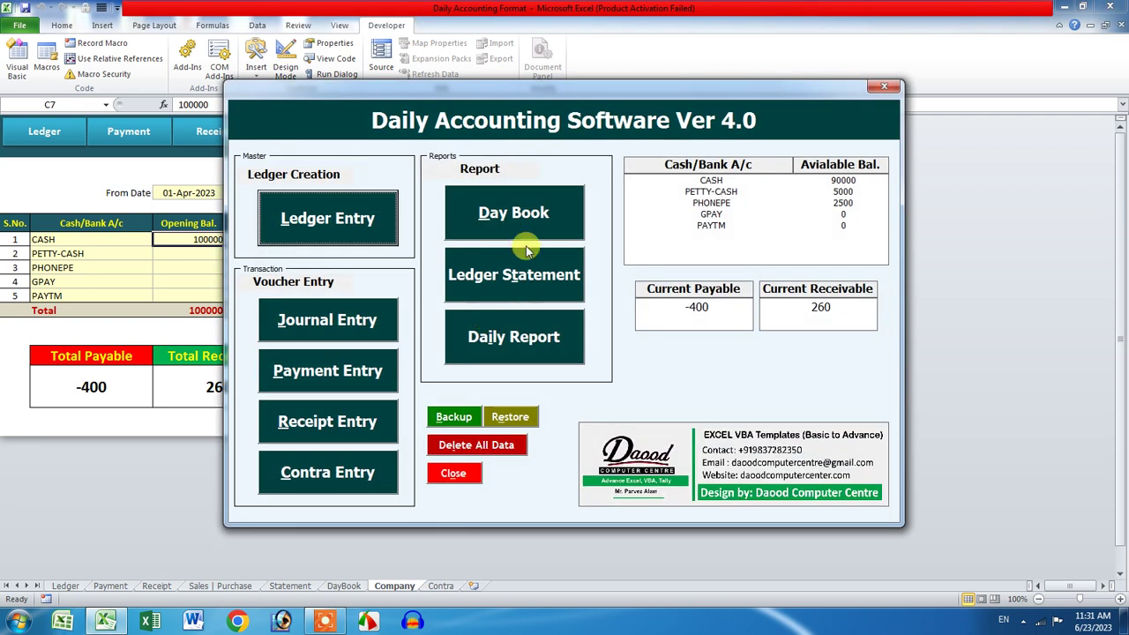
Generate the Day Book for 01-Jun-2023 to 30-Jun-2023 and open the day's transaction details.
{"action": "left_click", "coordinate": [526, 236]}
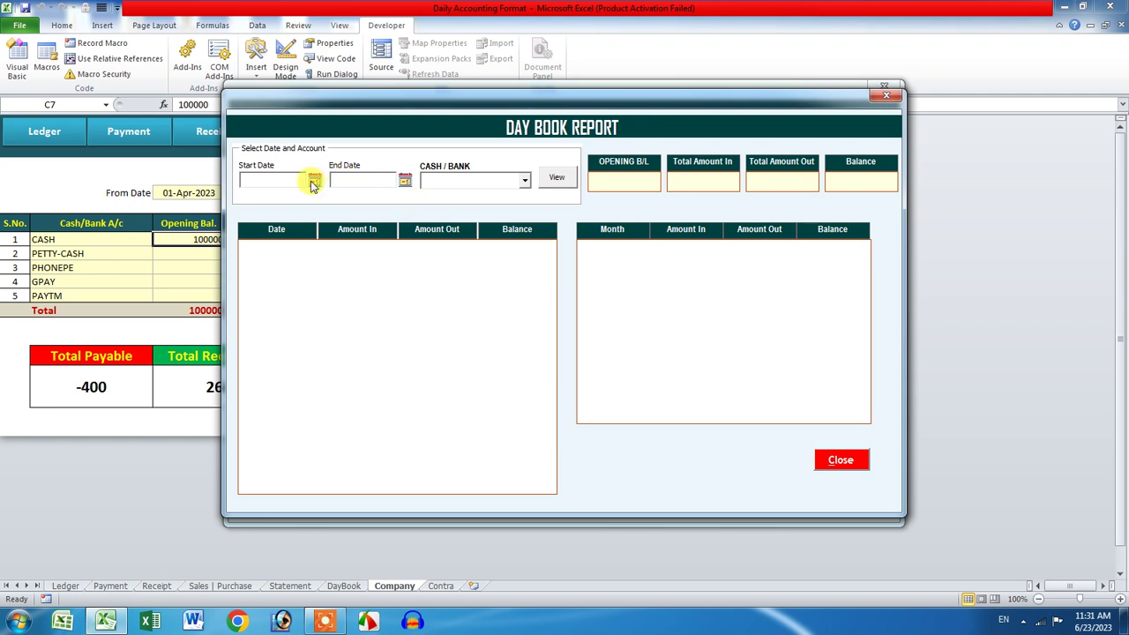
{"action": "left_click", "coordinate": [314, 179]}
{"action": "left_click", "coordinate": [475, 359]}
{"action": "left_click", "coordinate": [404, 180]}
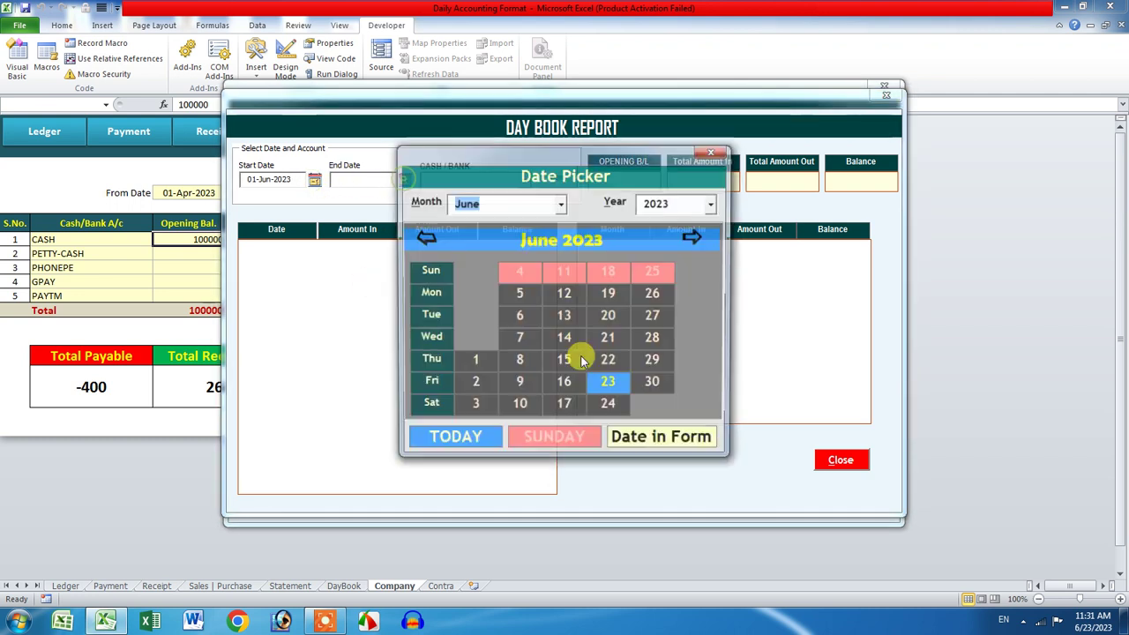
{"action": "left_click", "coordinate": [652, 381]}
{"action": "left_click", "coordinate": [562, 179]}
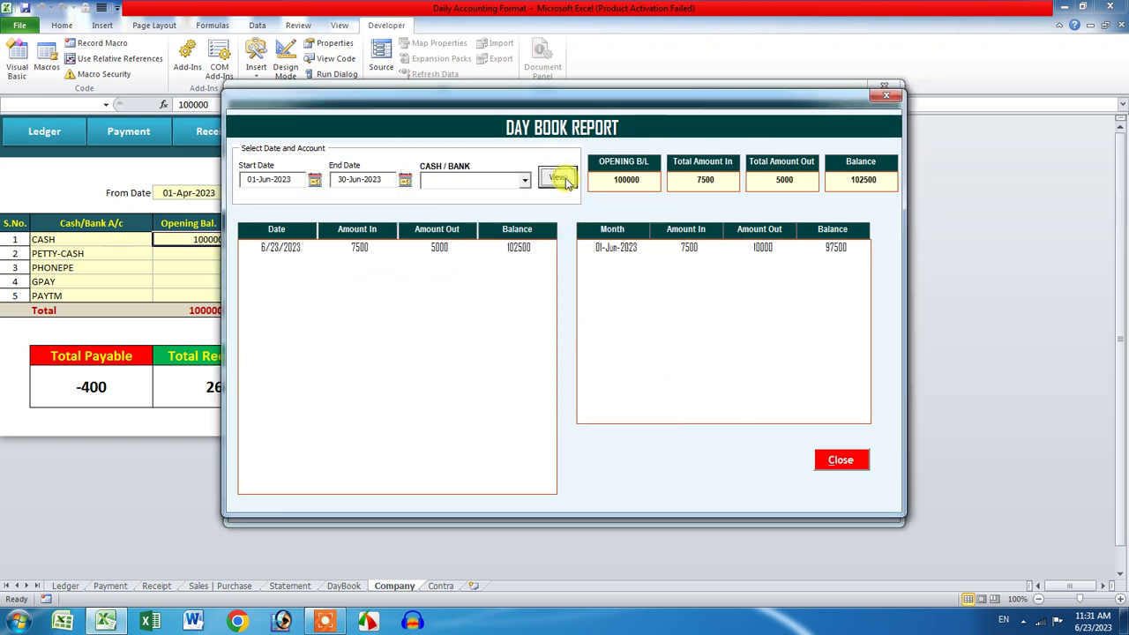
{"action": "double_click", "coordinate": [538, 250]}
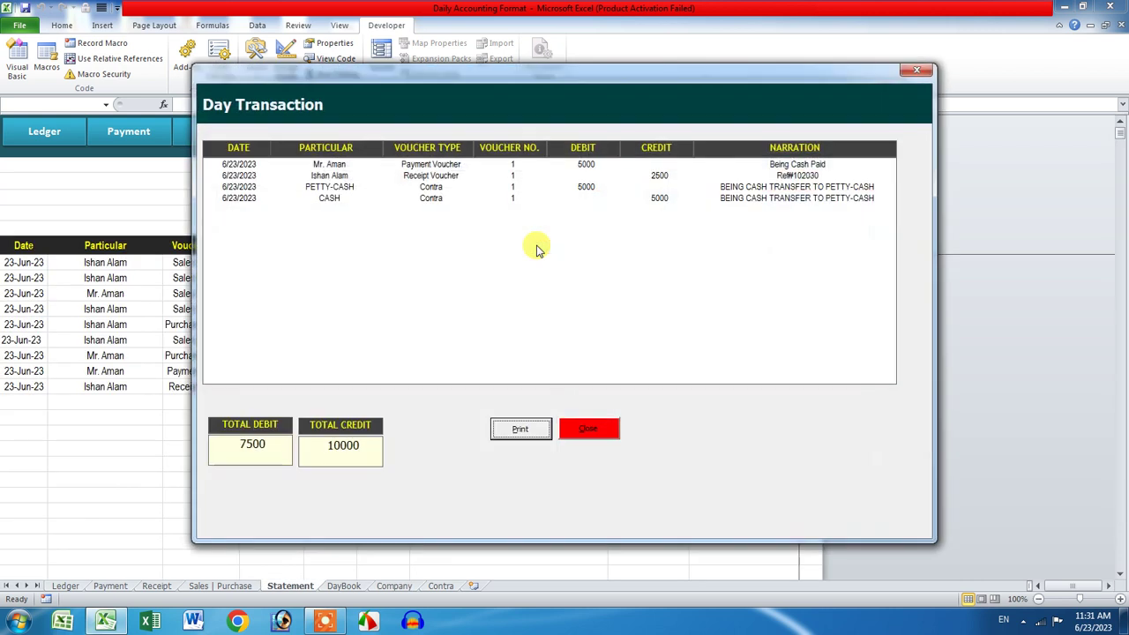
Print the day transaction details to the XPS file ww1 and close them.
{"action": "left_click", "coordinate": [521, 430]}
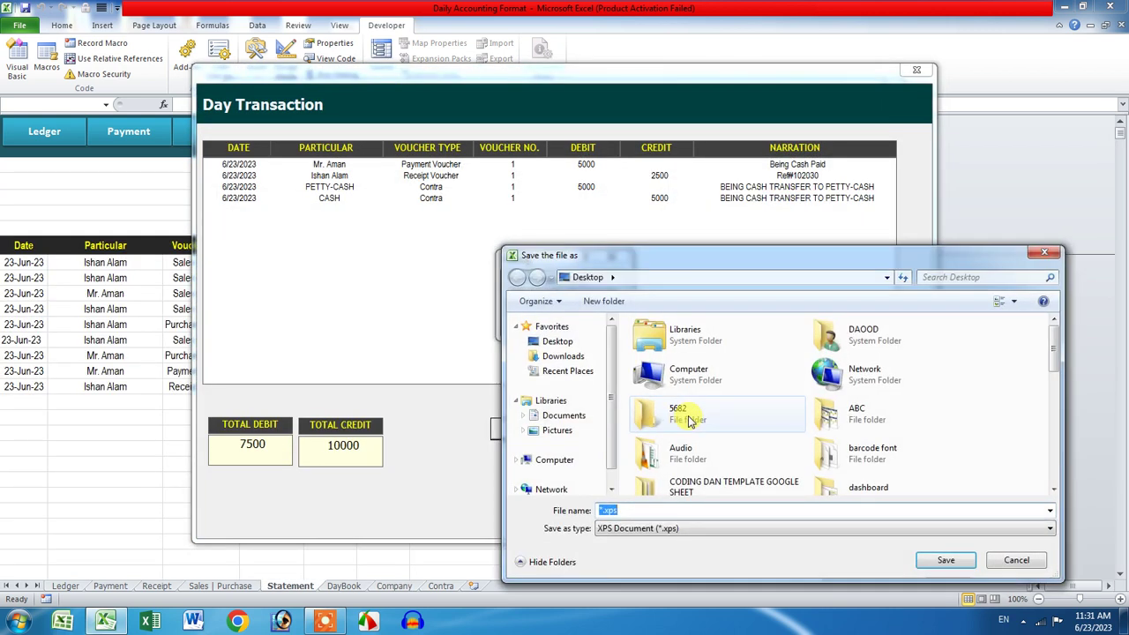
{"action": "mouse_move", "coordinate": [675, 413]}
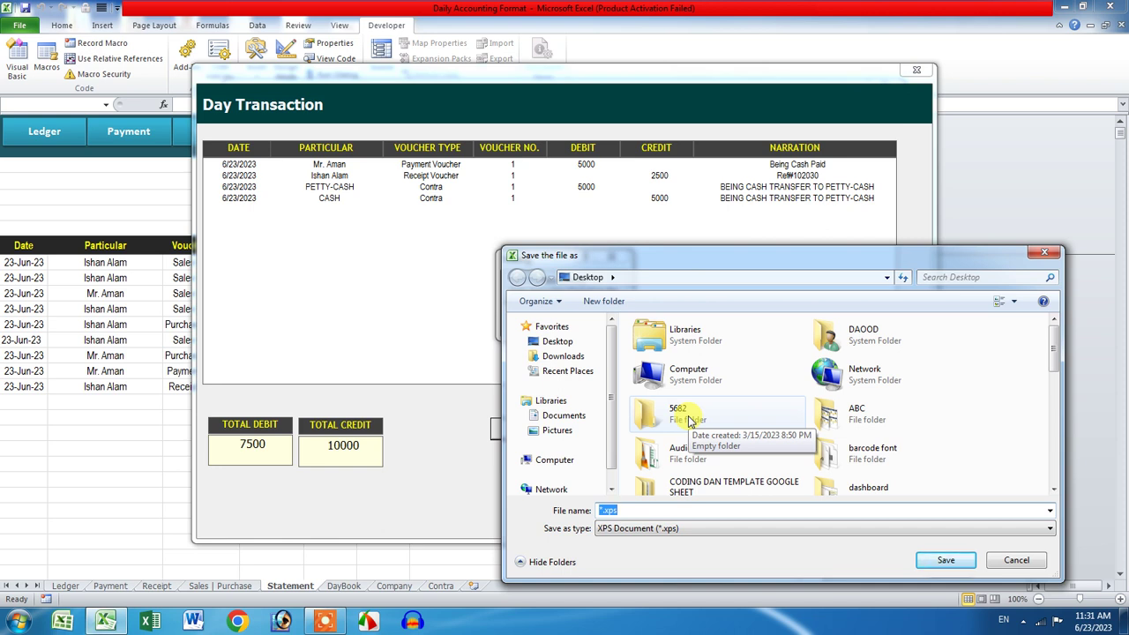
{"action": "type", "text": "ww1"}
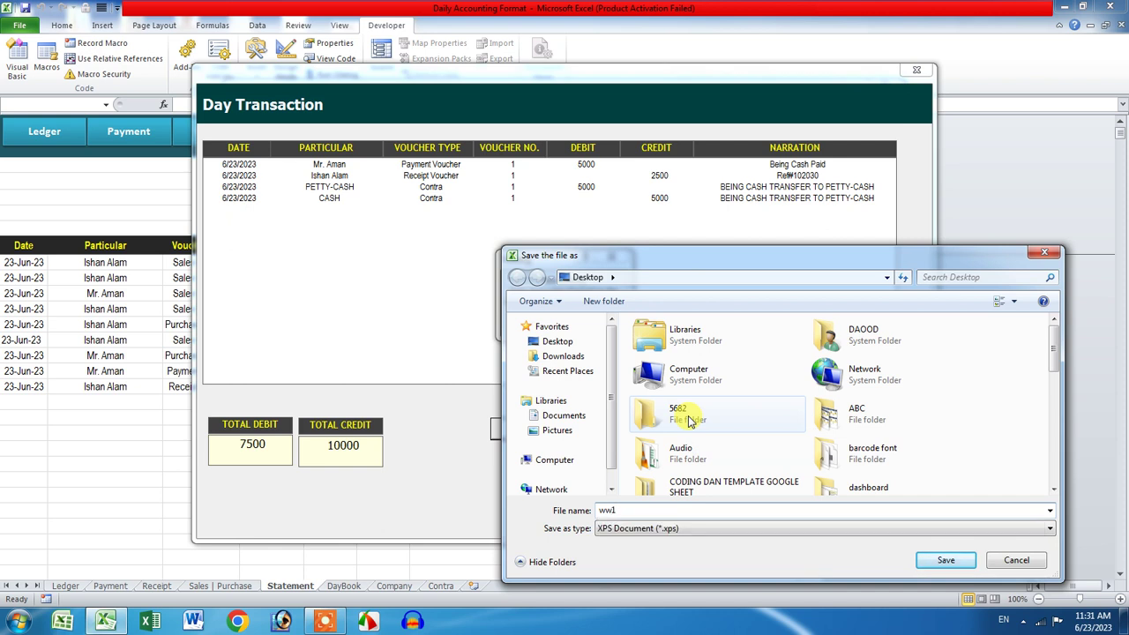
{"action": "left_click", "coordinate": [945, 559]}
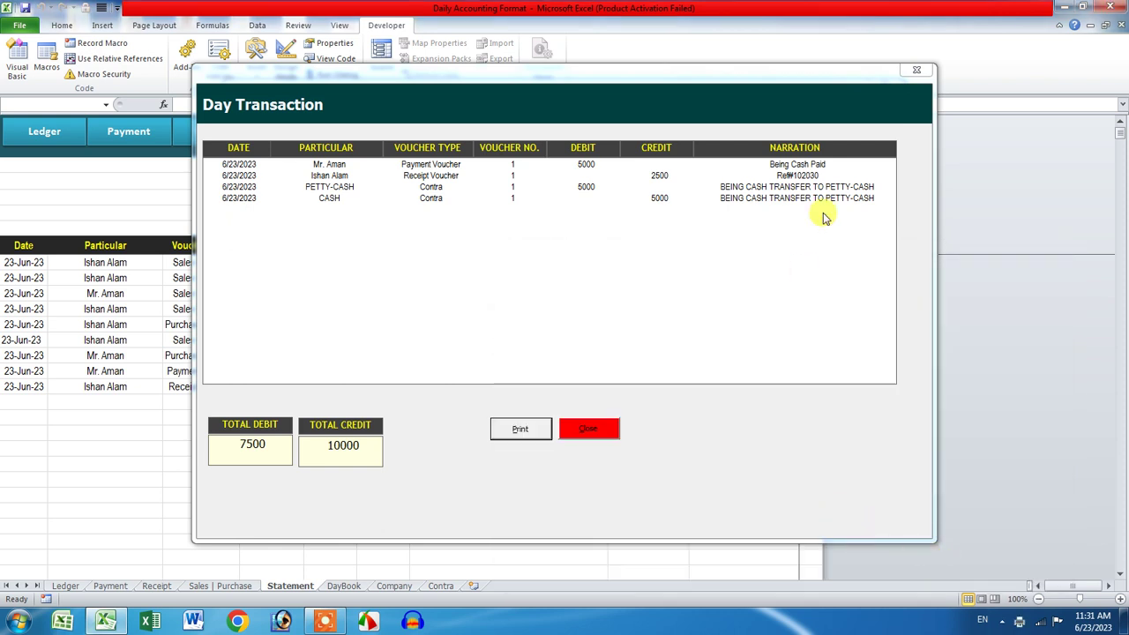
{"action": "left_click", "coordinate": [916, 70]}
Open ww1.xps from the desktop in XPS Viewer to check the statement, then close it.
{"action": "left_click", "coordinate": [882, 93]}
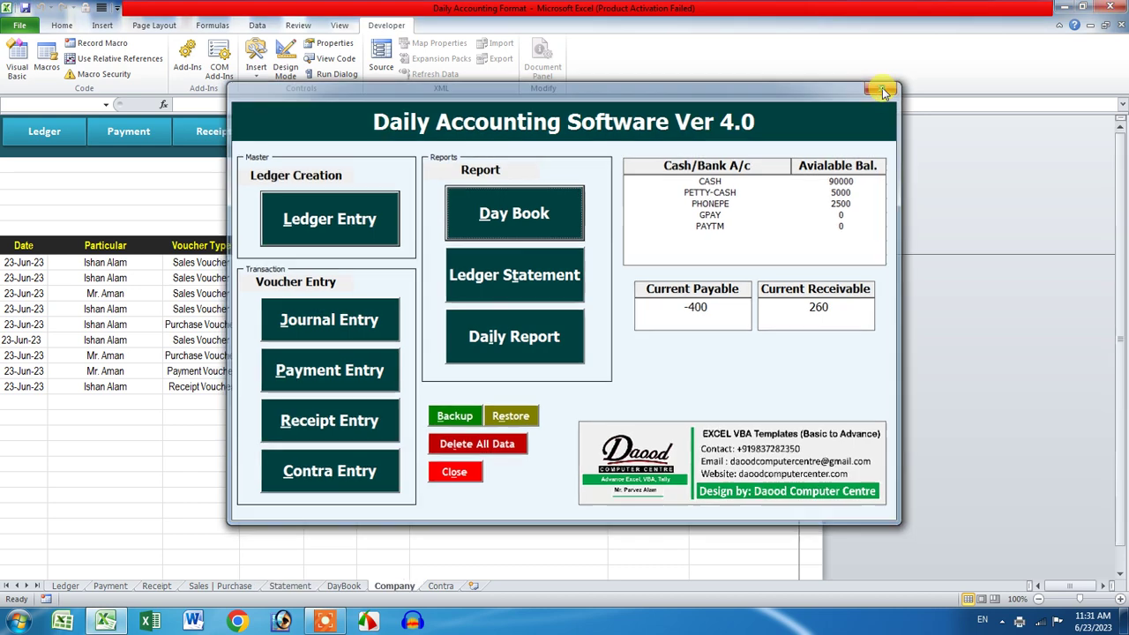
{"action": "left_click", "coordinate": [885, 92]}
{"action": "left_click", "coordinate": [1065, 6]}
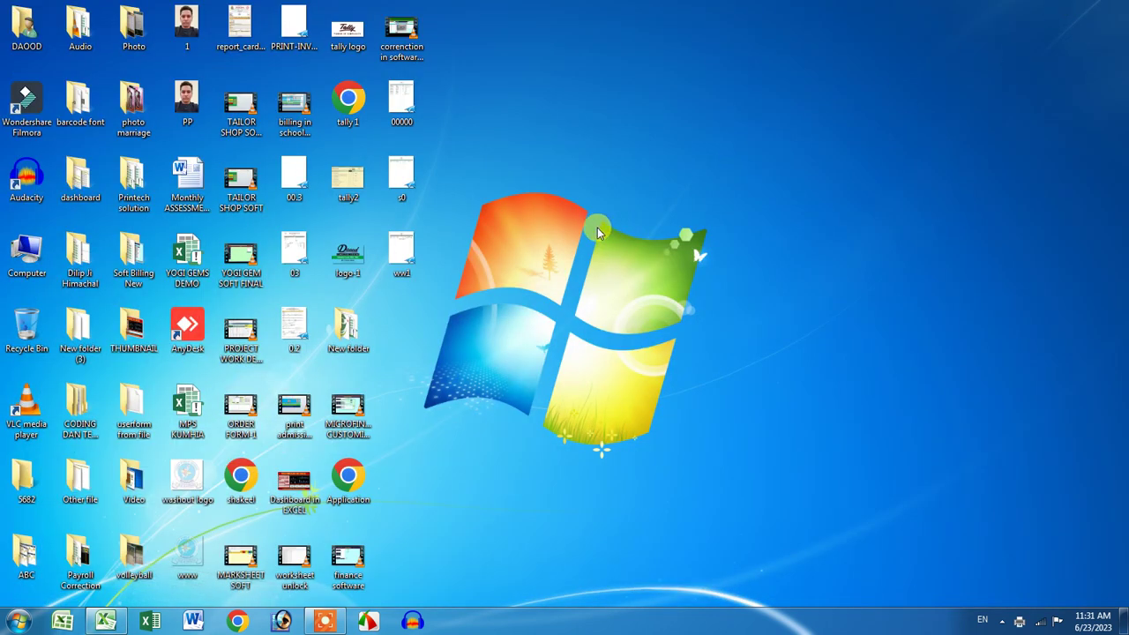
{"action": "double_click", "coordinate": [402, 248]}
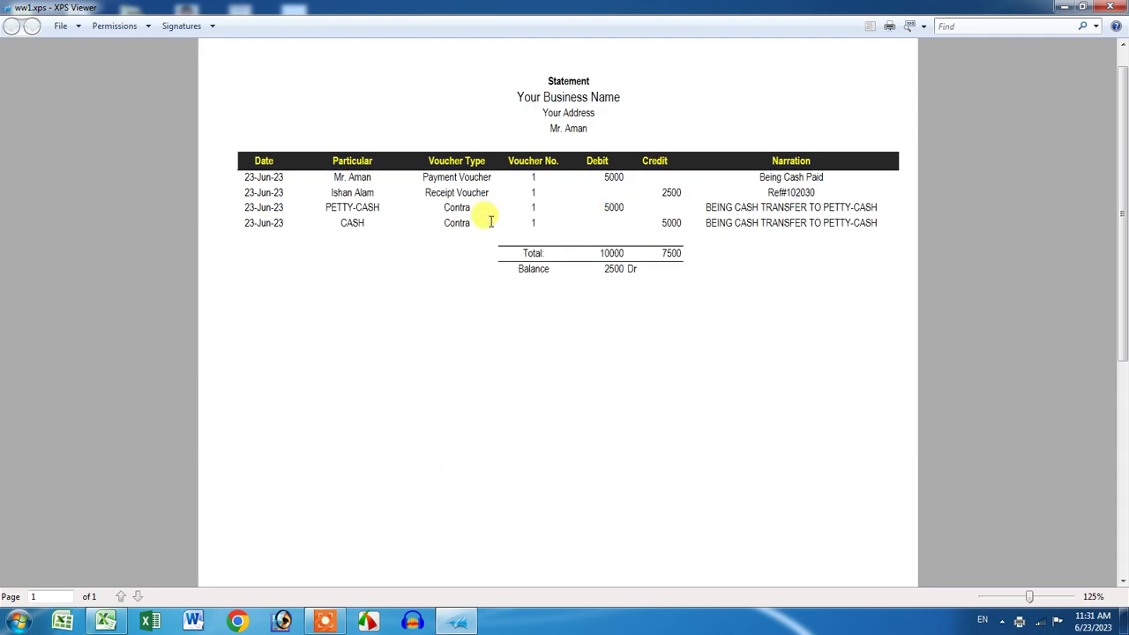
{"action": "left_click", "coordinate": [1109, 7]}
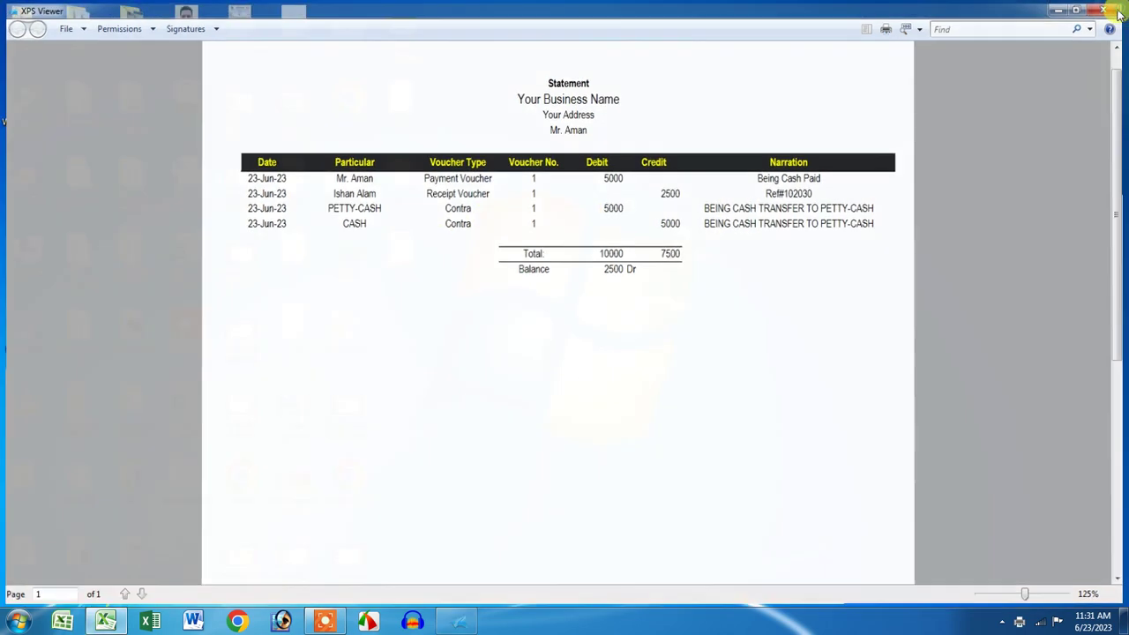
Return to the accounting workbook's Company balances, then launch a blank Word document.
{"action": "left_click", "coordinate": [106, 621]}
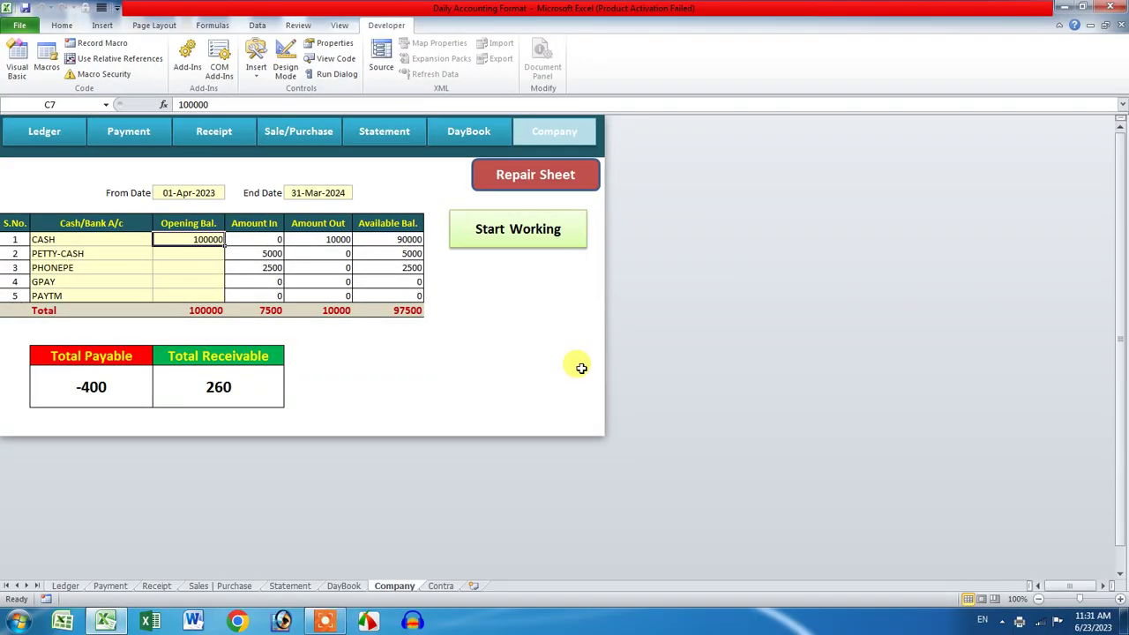
{"action": "left_click", "coordinate": [516, 227]}
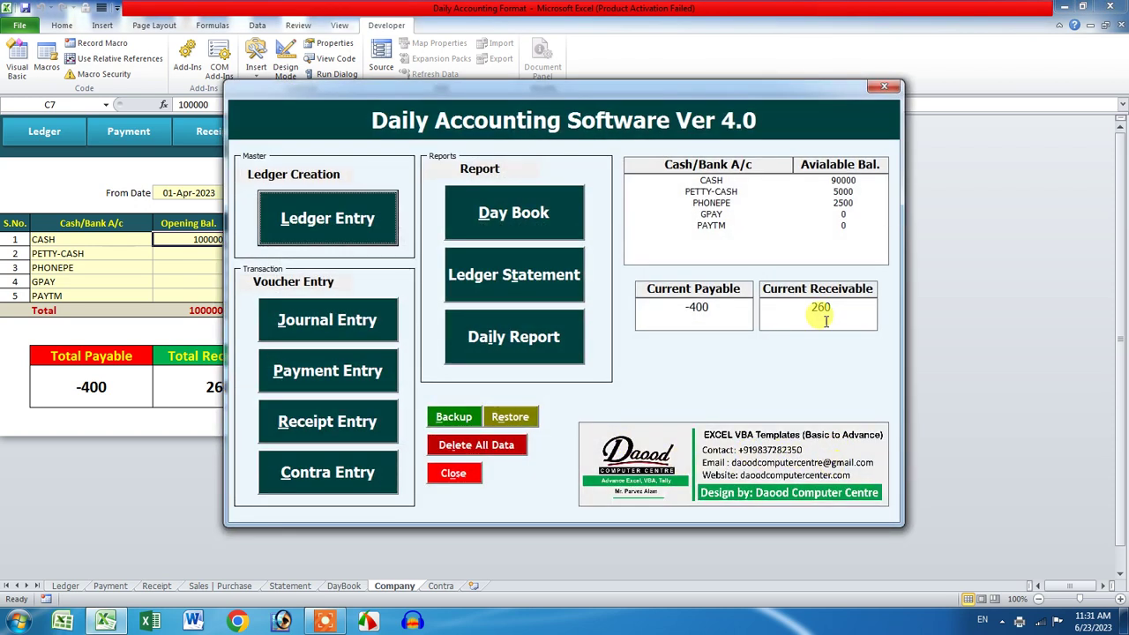
{"action": "left_click", "coordinate": [884, 86]}
{"action": "left_click", "coordinate": [193, 620]}
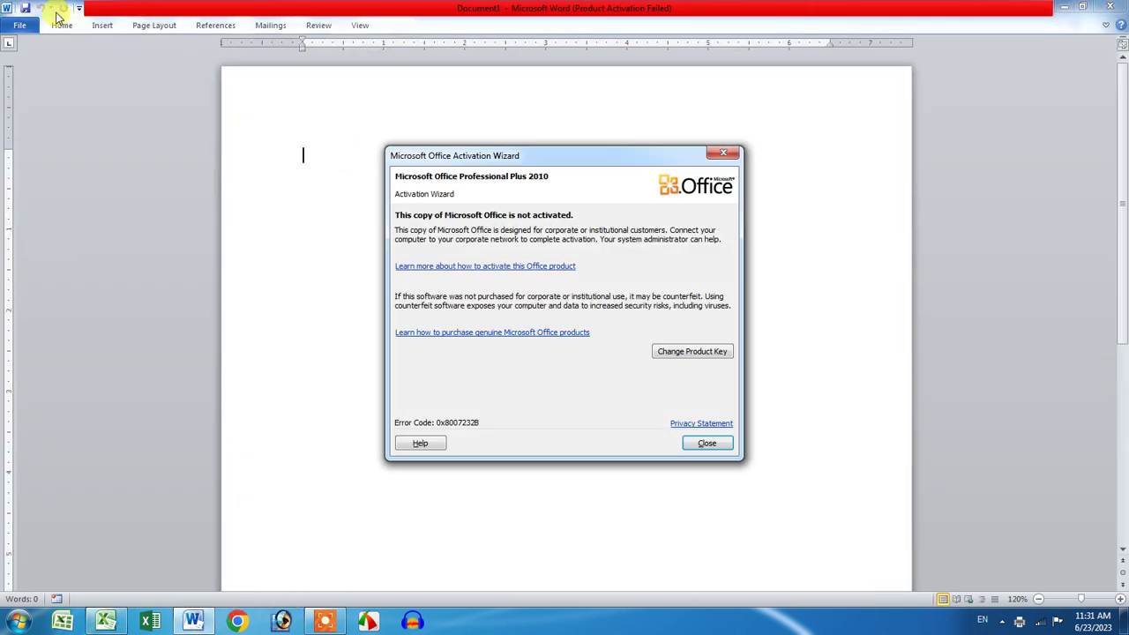
Dismiss the activation notice and set a large font size on the Home tab.
{"action": "key", "text": "Escape"}
{"action": "left_click", "coordinate": [60, 24]}
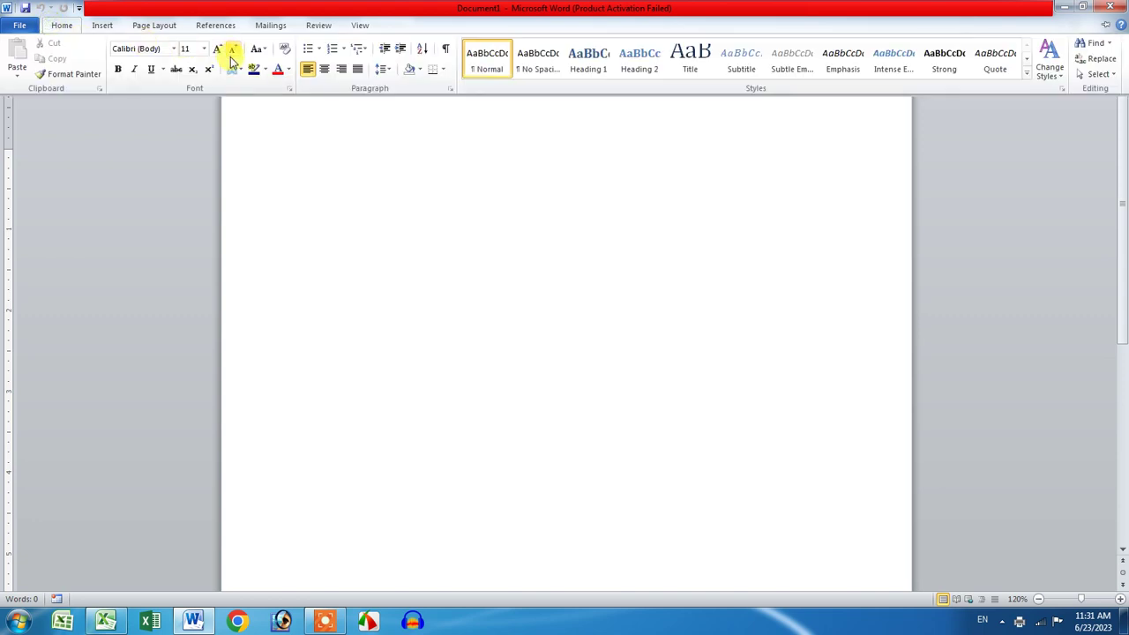
{"action": "left_click", "coordinate": [204, 49]}
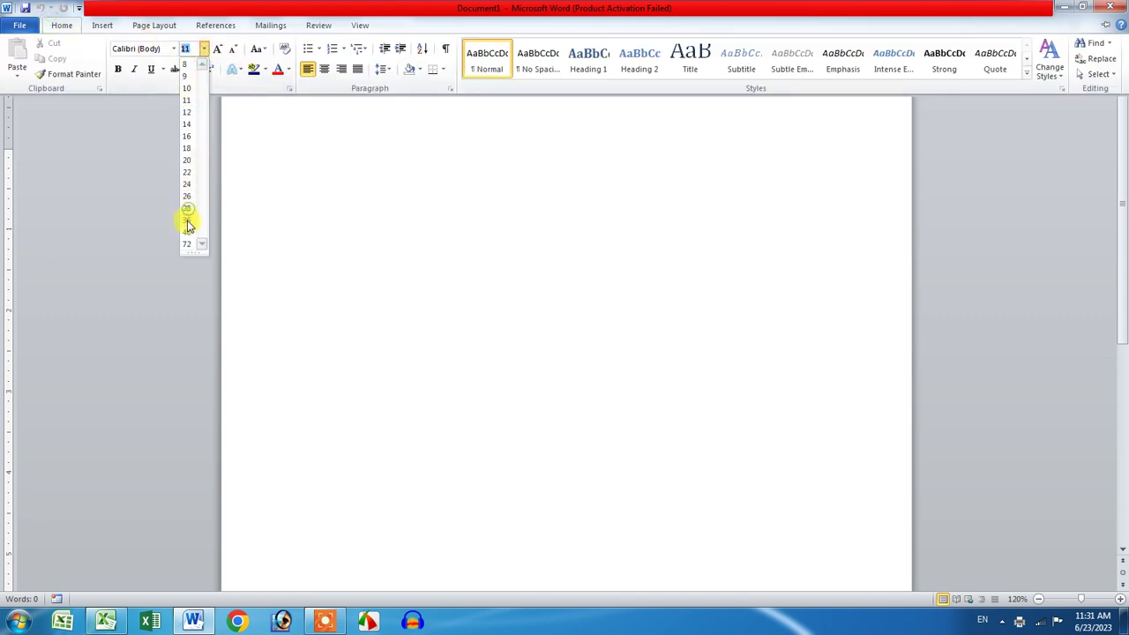
{"action": "left_click", "coordinate": [186, 217]}
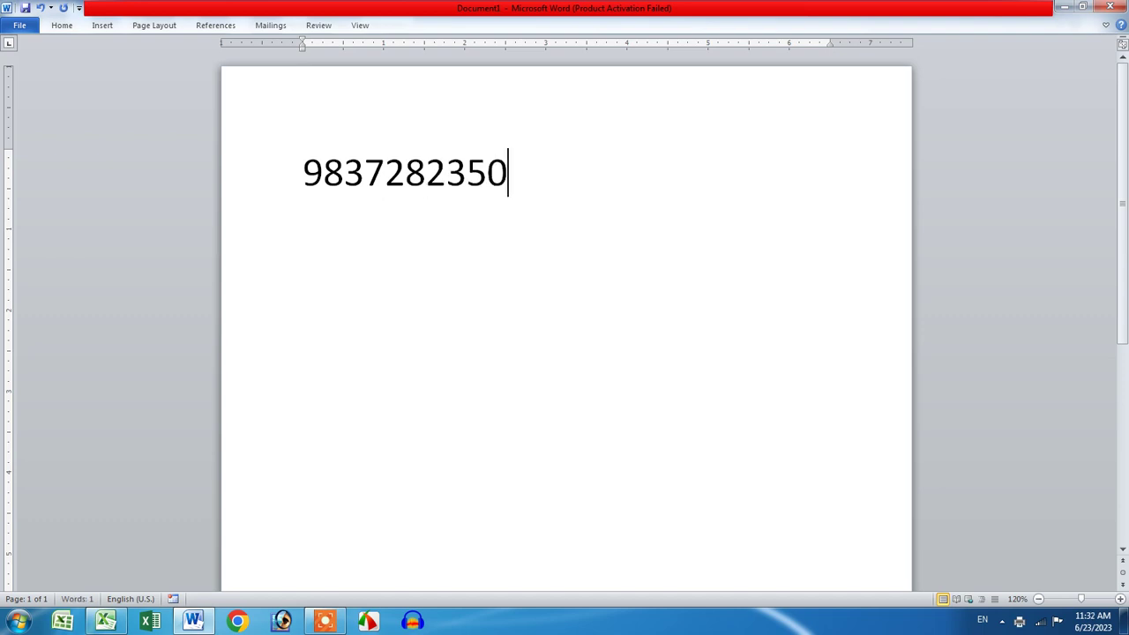
Type the contact's phone number, adding its international country code.
{"action": "left_click", "coordinate": [488, 173]}
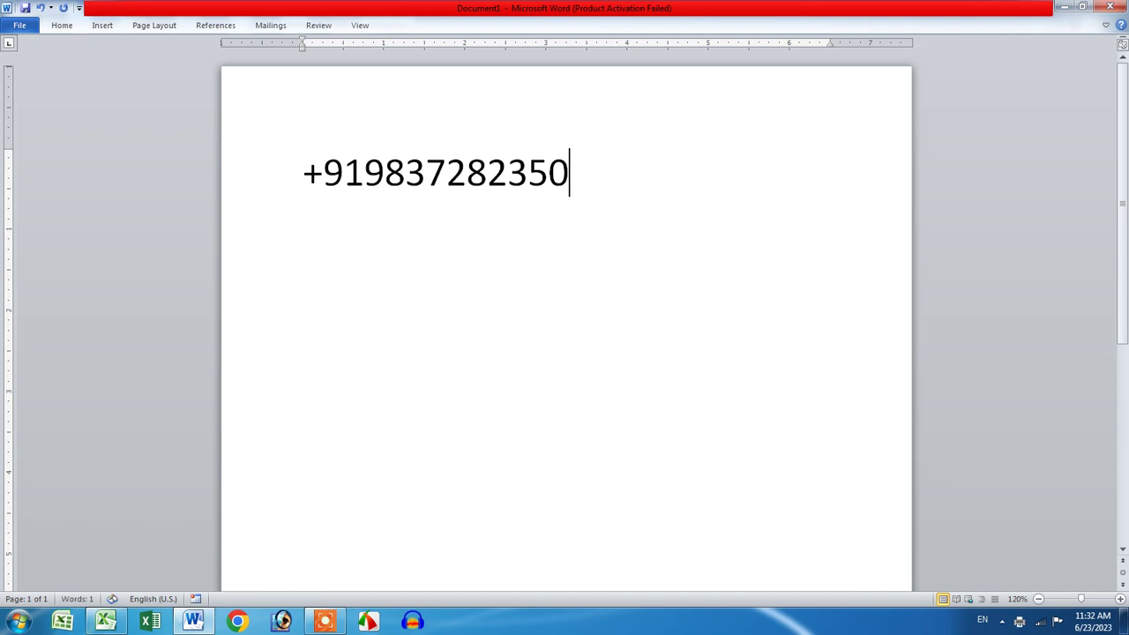
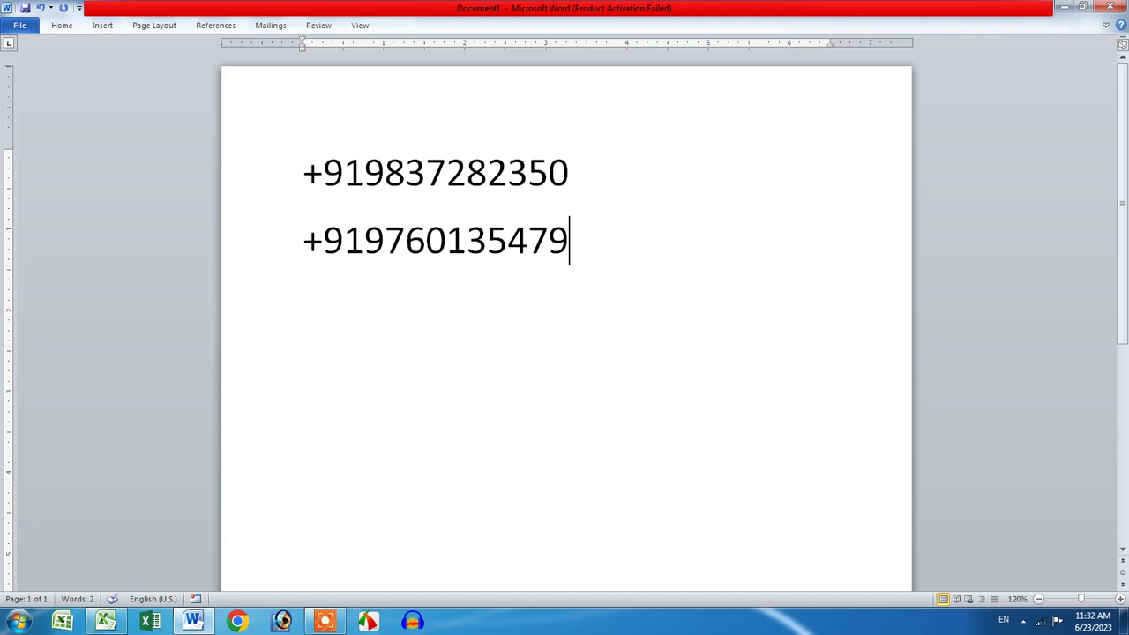